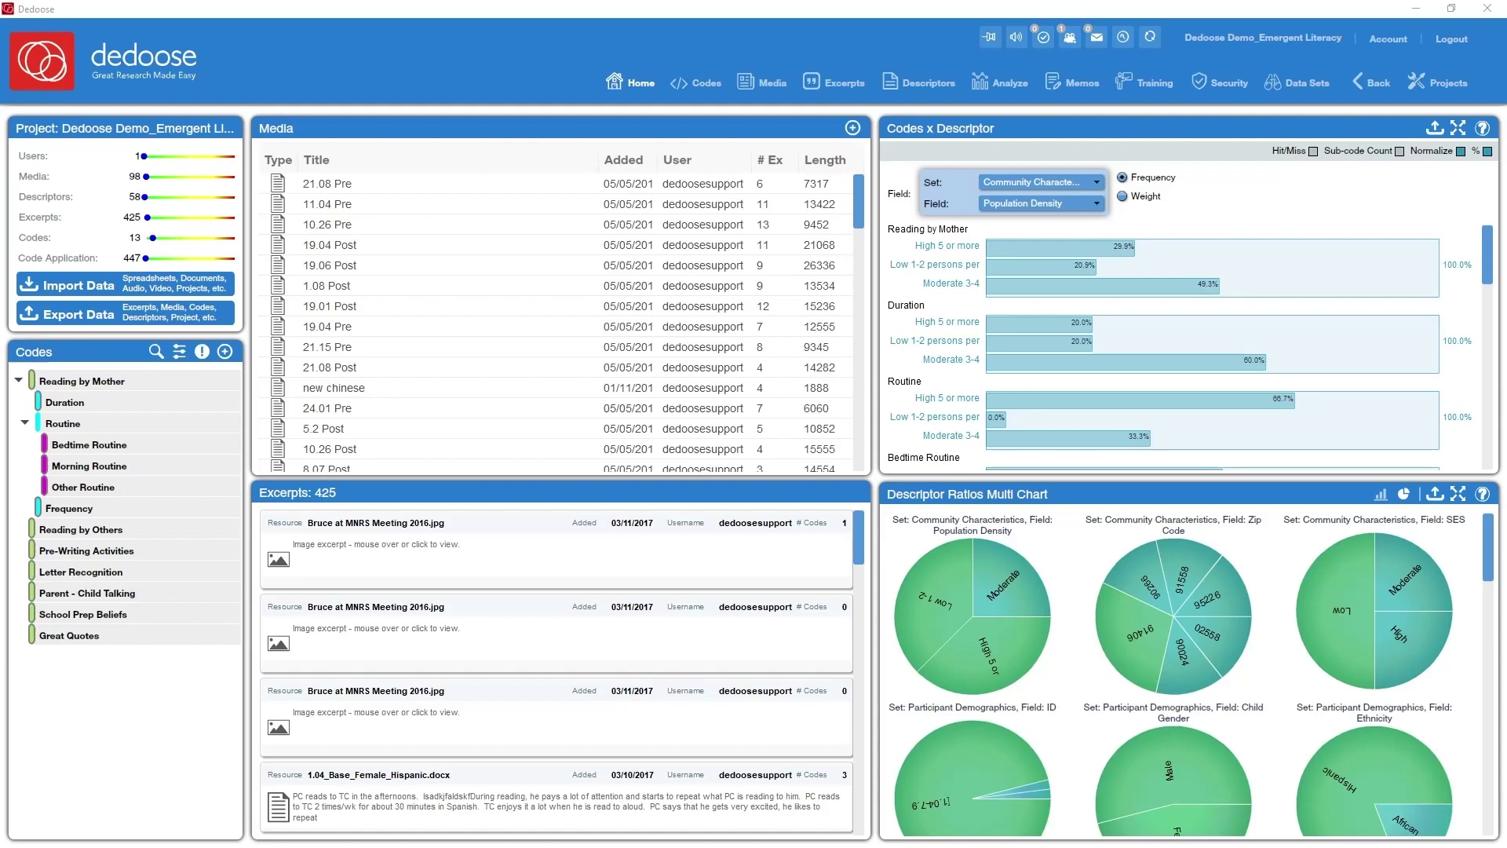
Step: Review the Descriptors File spreadsheet's column headers, including PC_reading change, and row 10
key(alt+Tab)
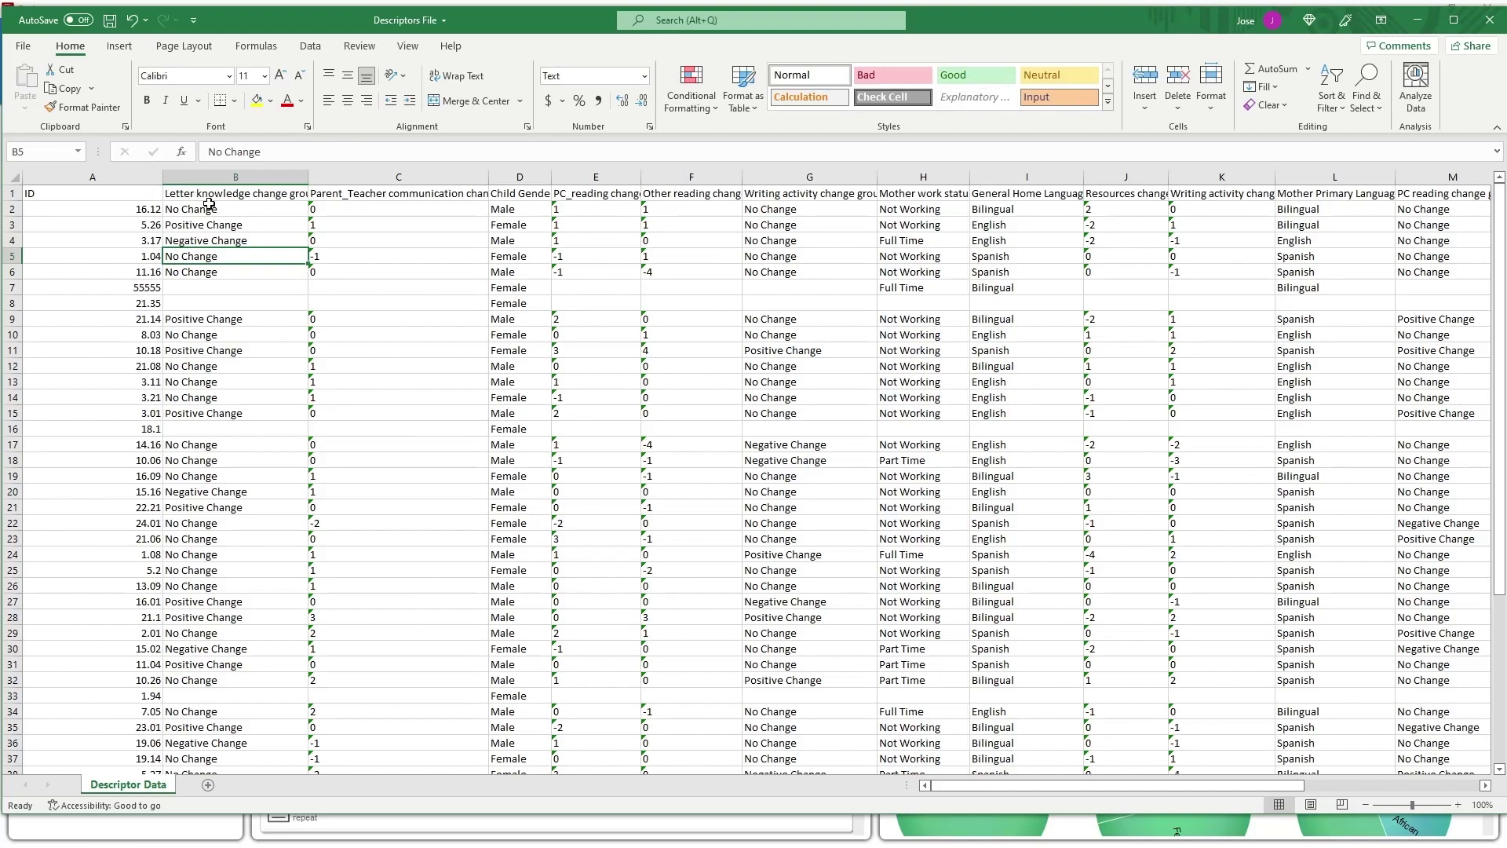
click(360, 199)
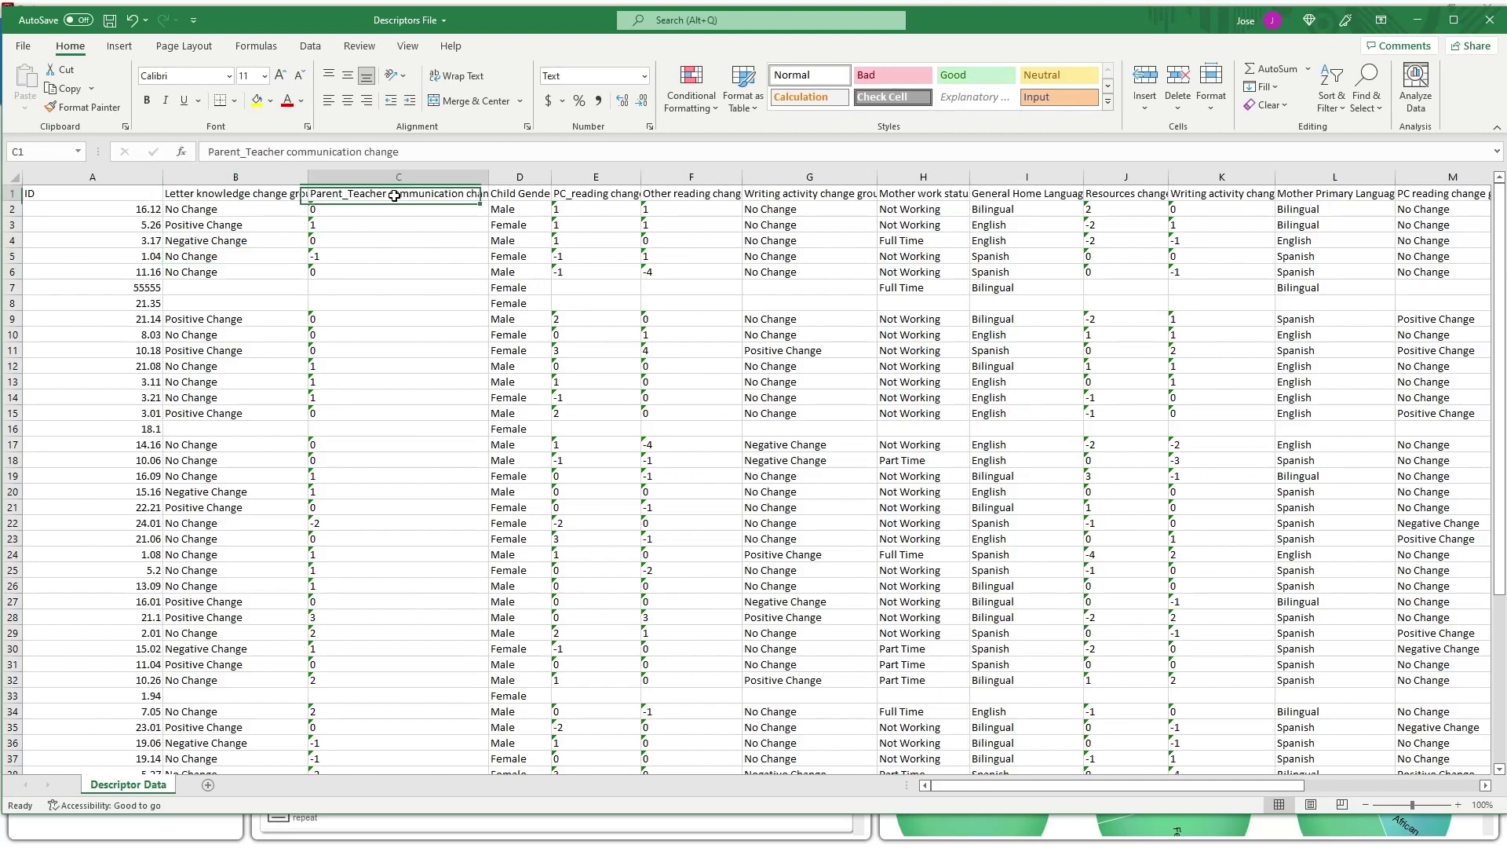
click(536, 191)
click(608, 198)
click(675, 198)
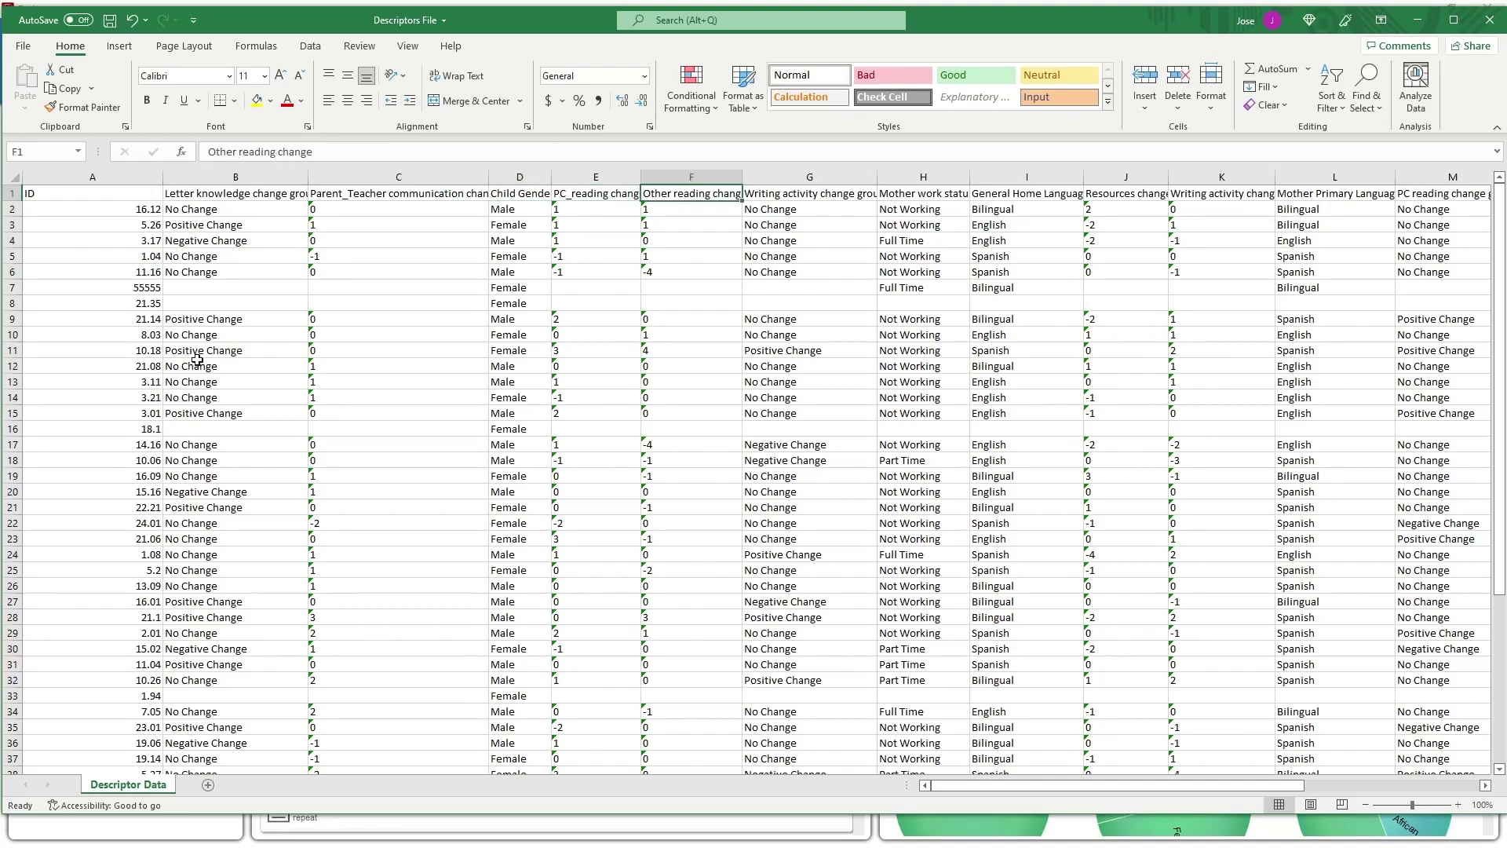
click(12, 335)
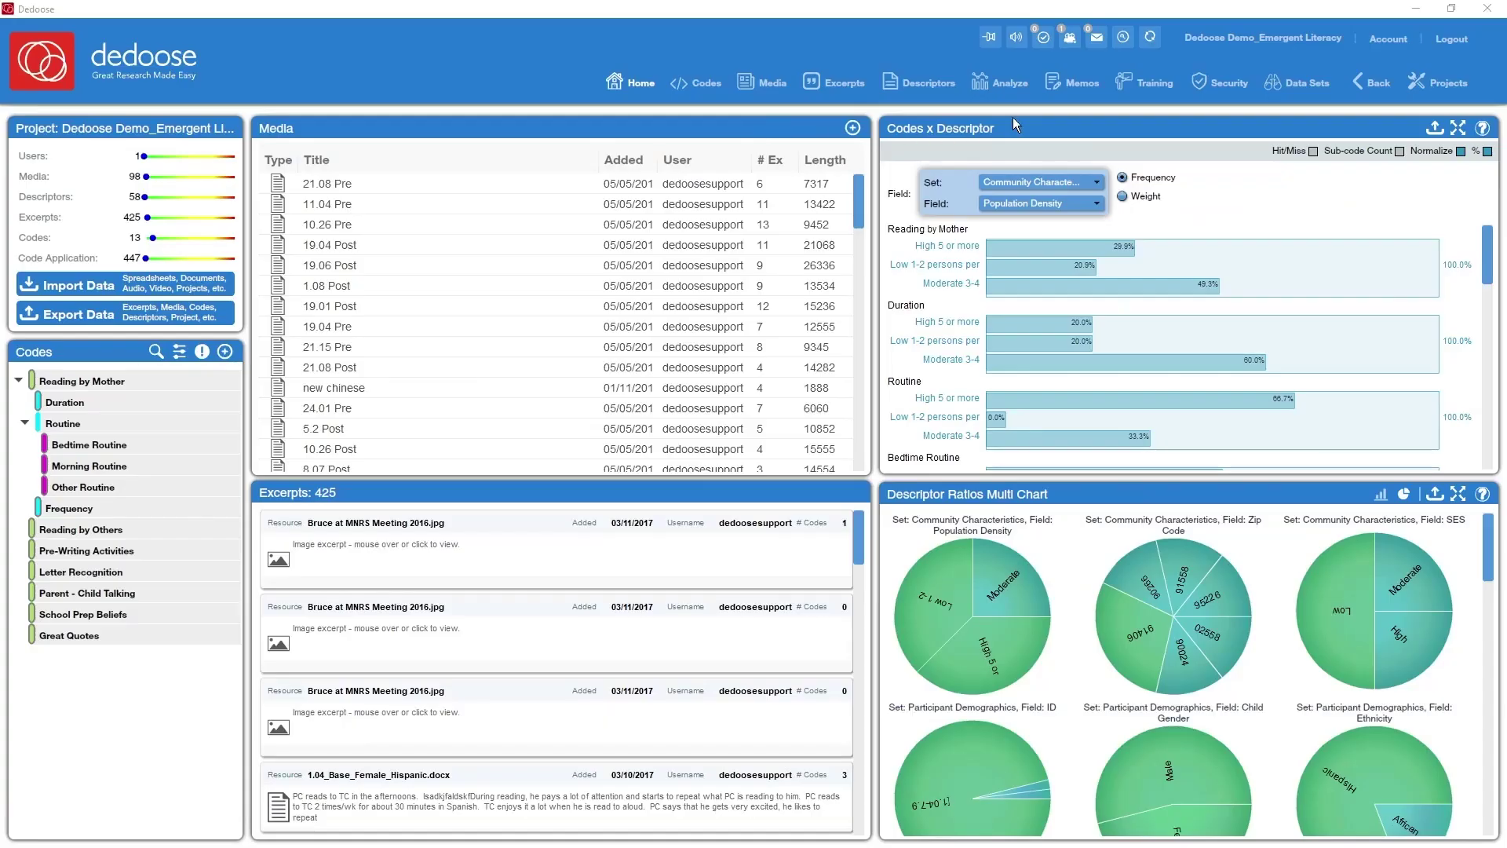
Step: Show Participant Demographics descriptors full-width and view descriptor 21.14 without saving changes
click(911, 85)
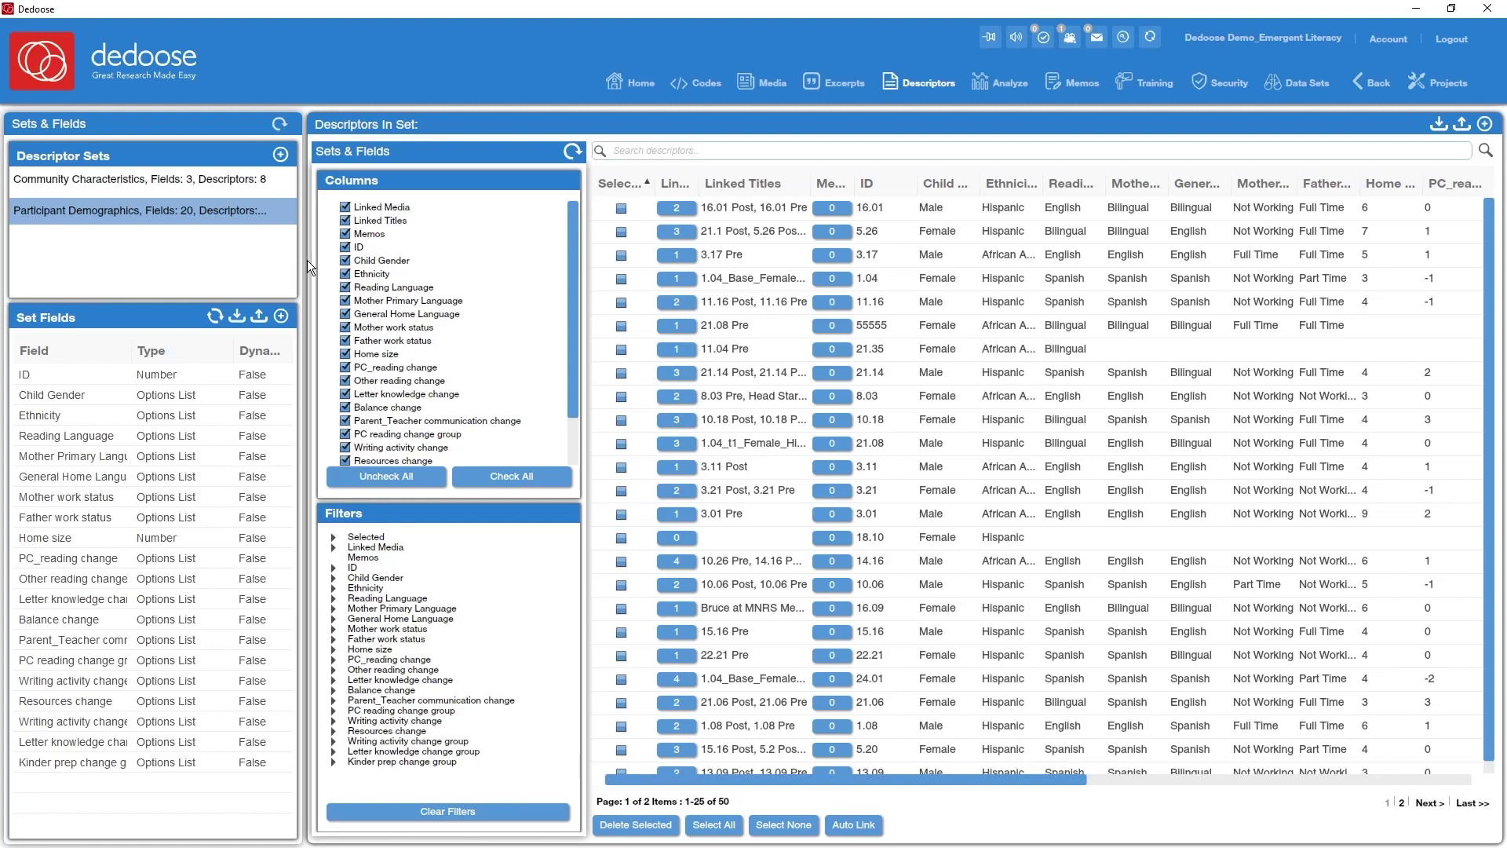
click(567, 145)
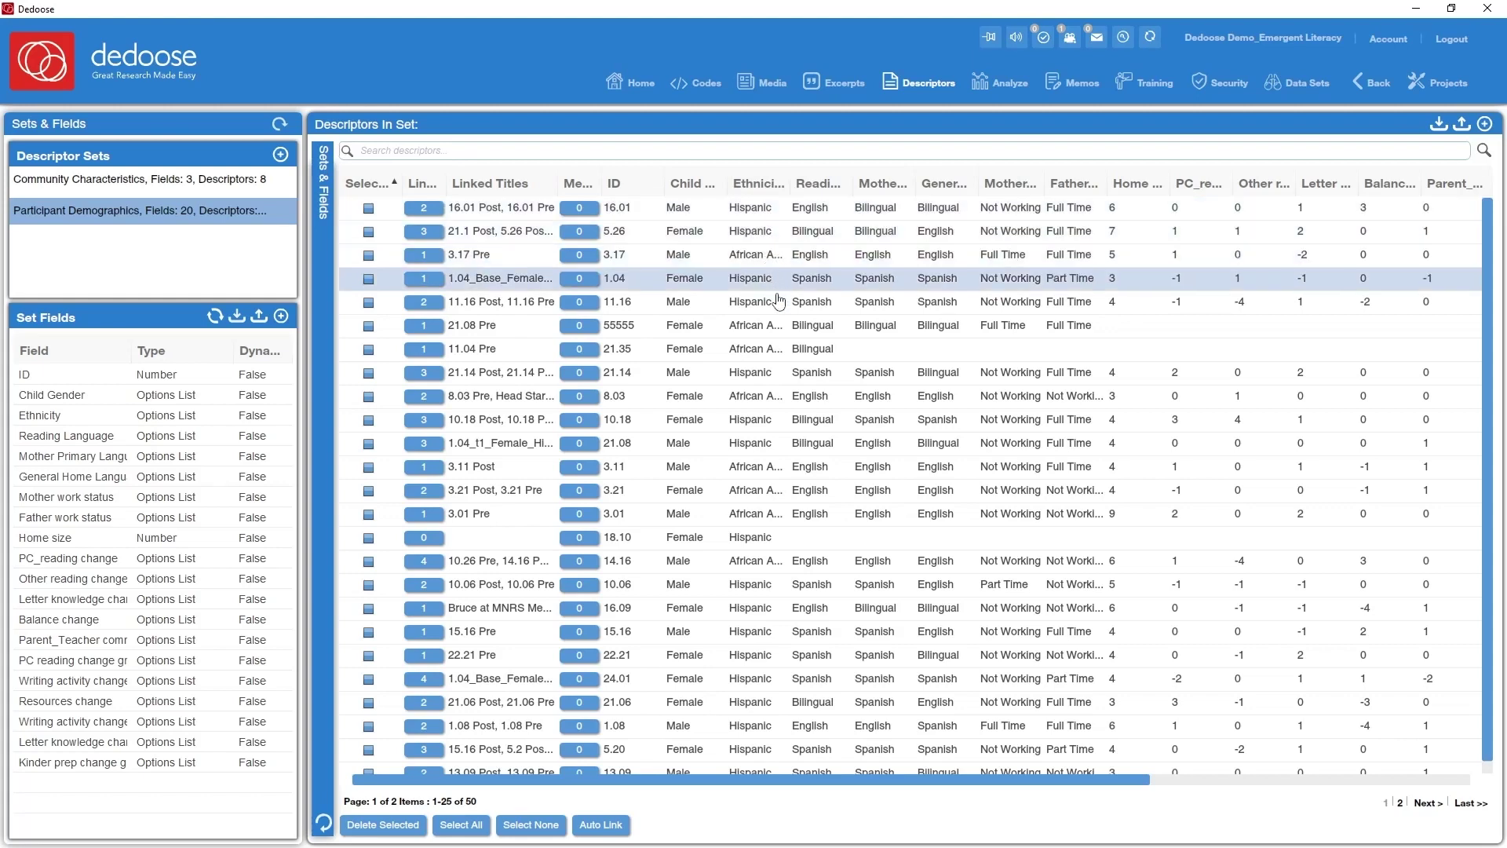
click(784, 369)
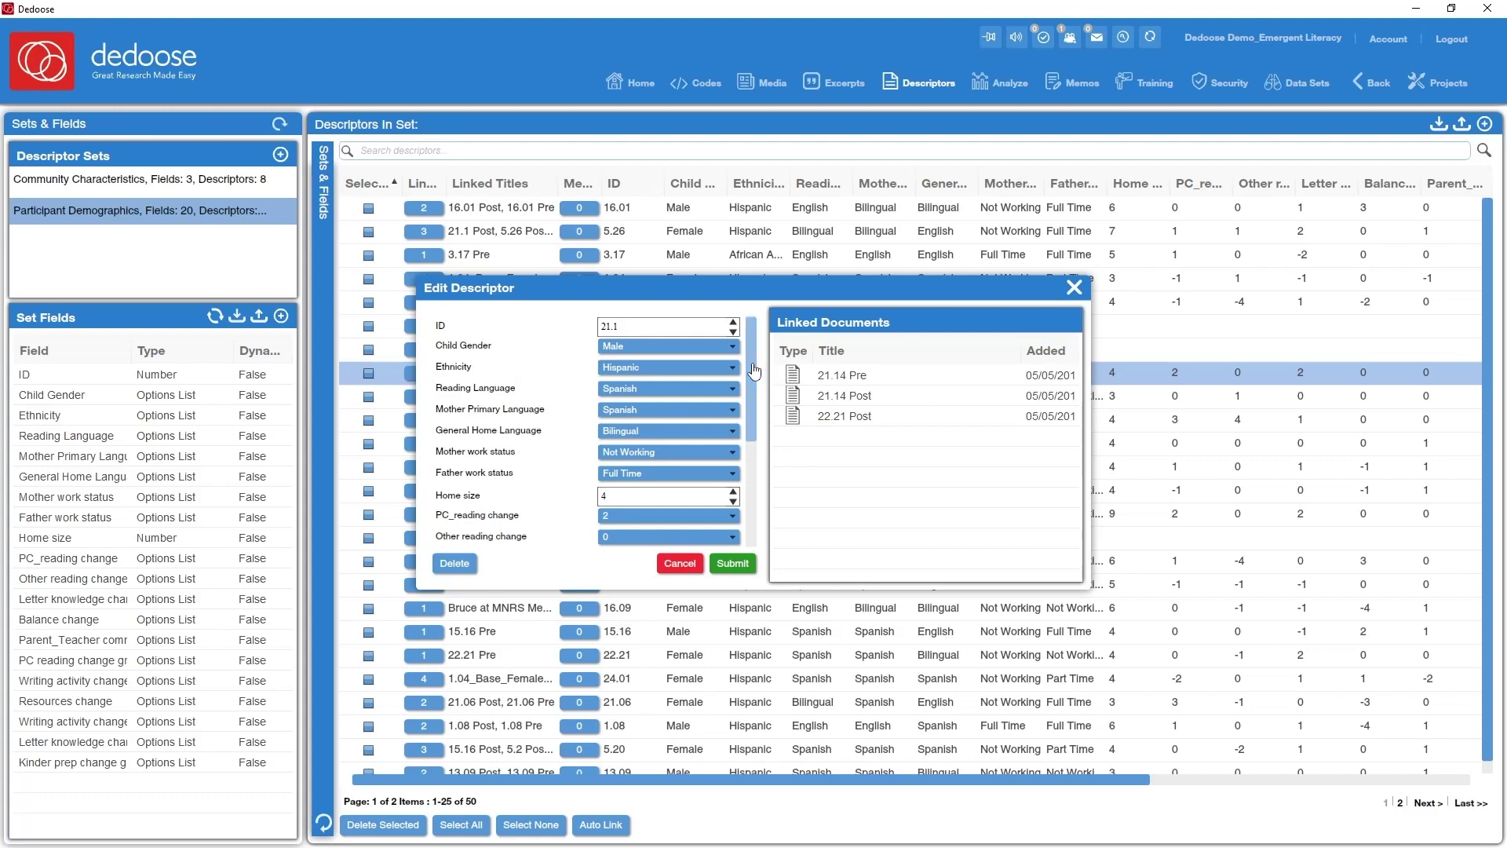
click(732, 563)
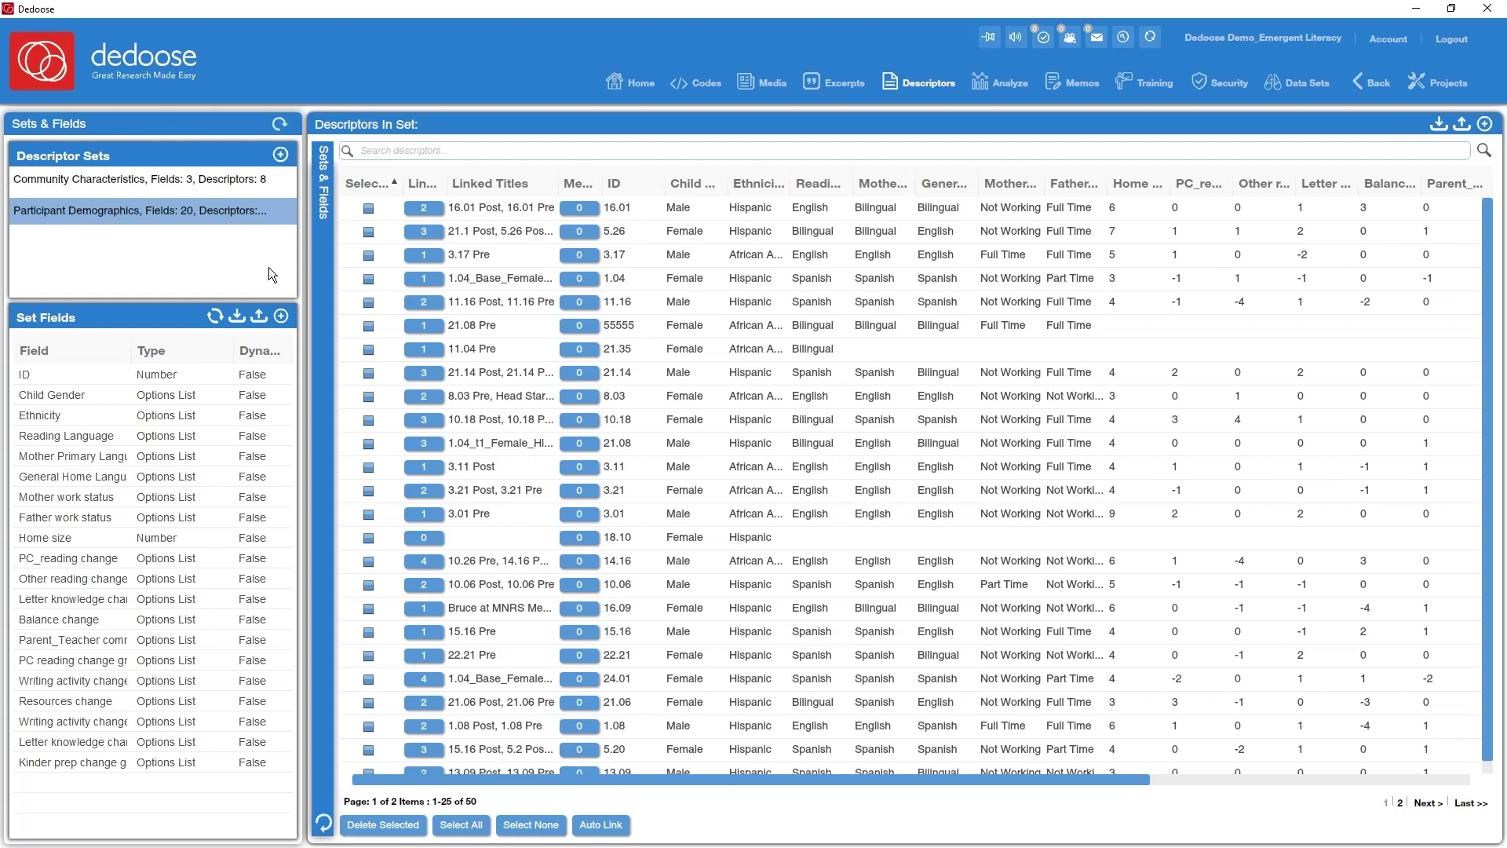
Step: Create a new descriptor set titled 'Default Set'
click(281, 155)
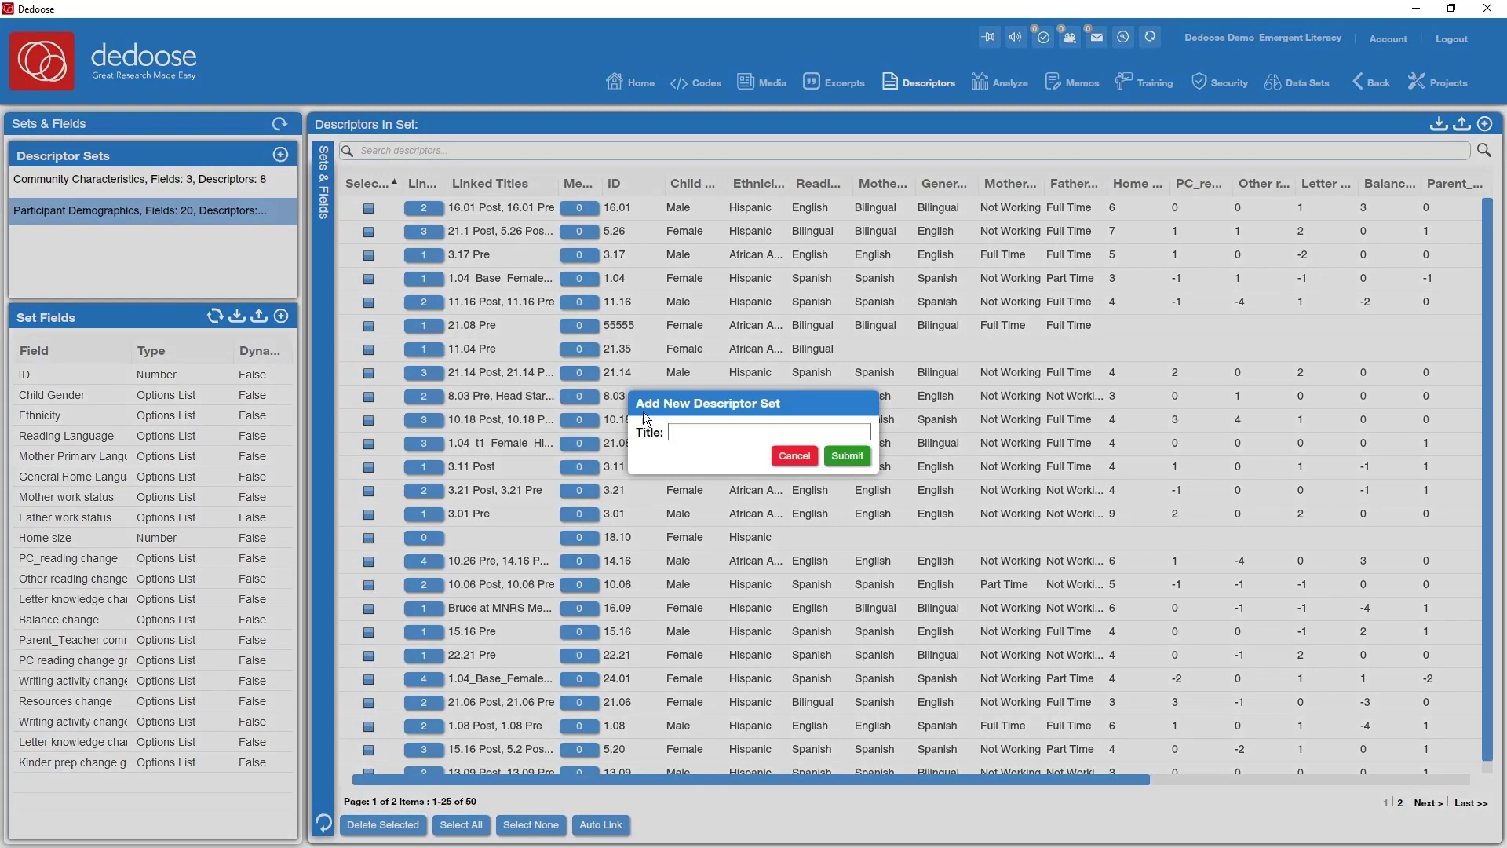
click(714, 438)
text(Default Set)
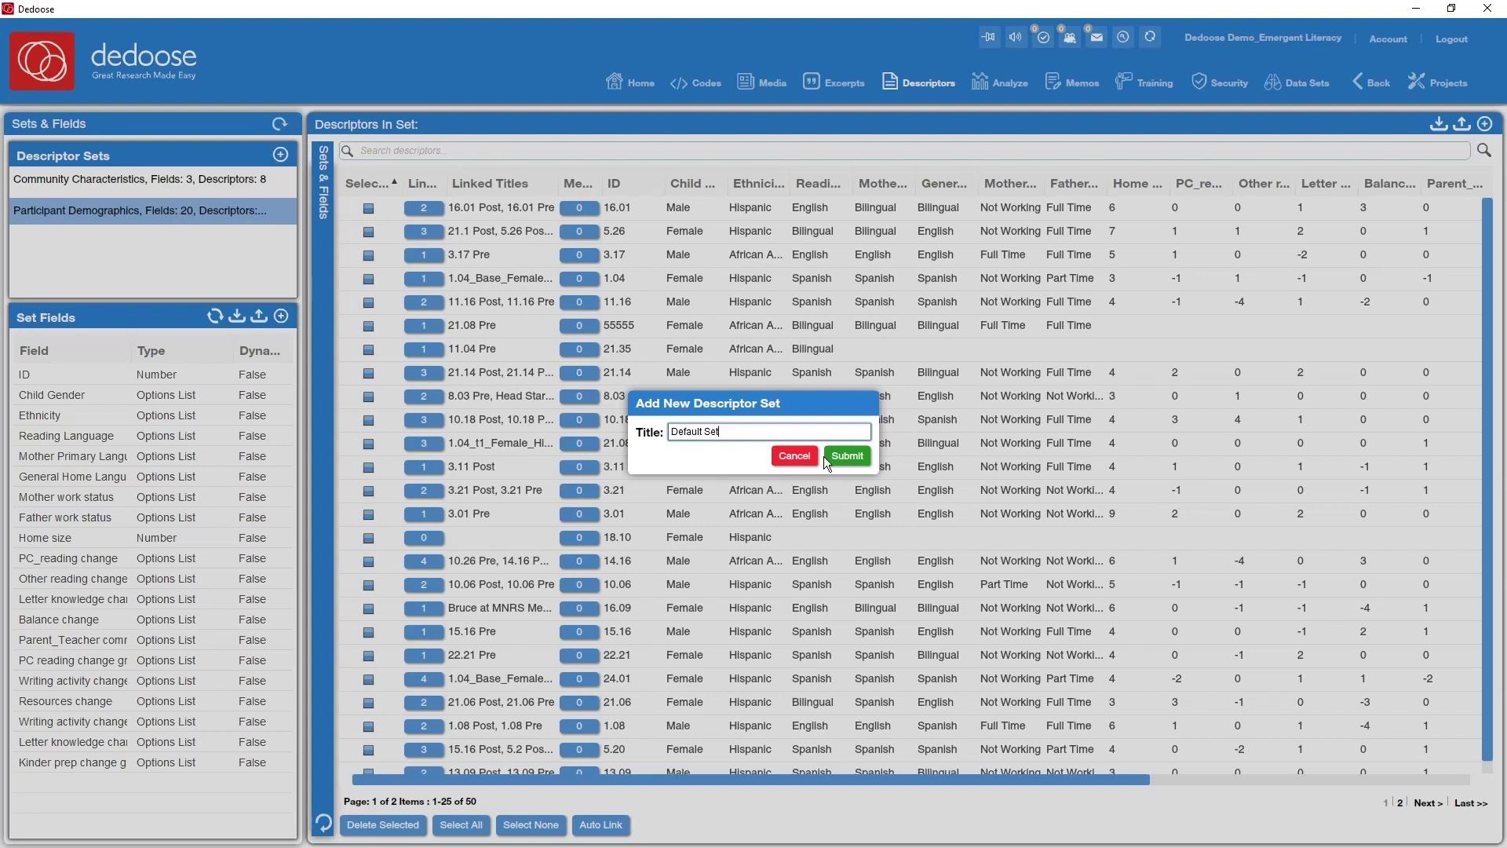
click(835, 452)
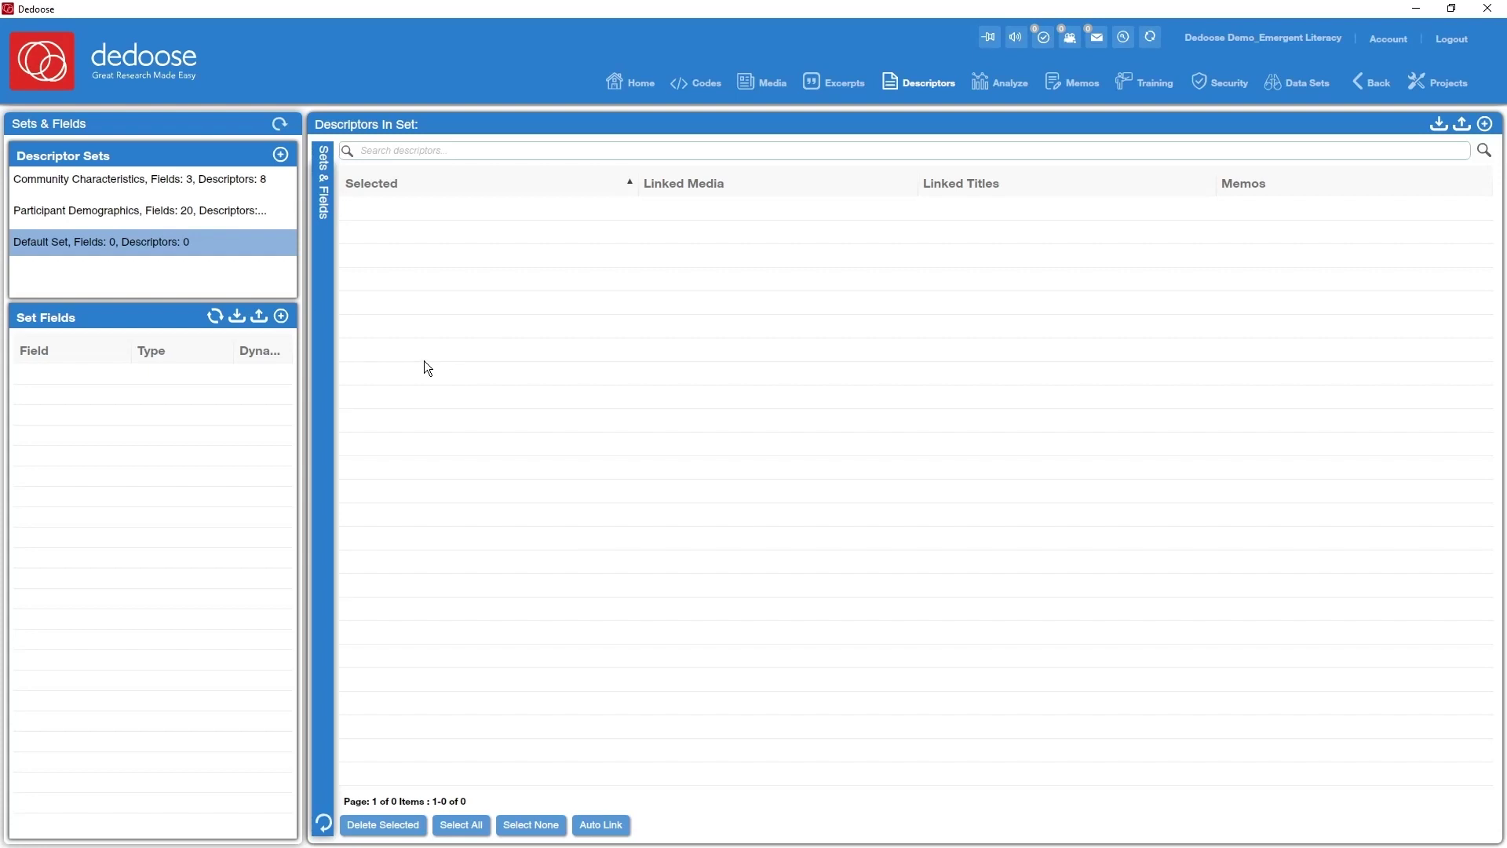
Step: Add an 'ID' field of type Number to Default Set
click(281, 316)
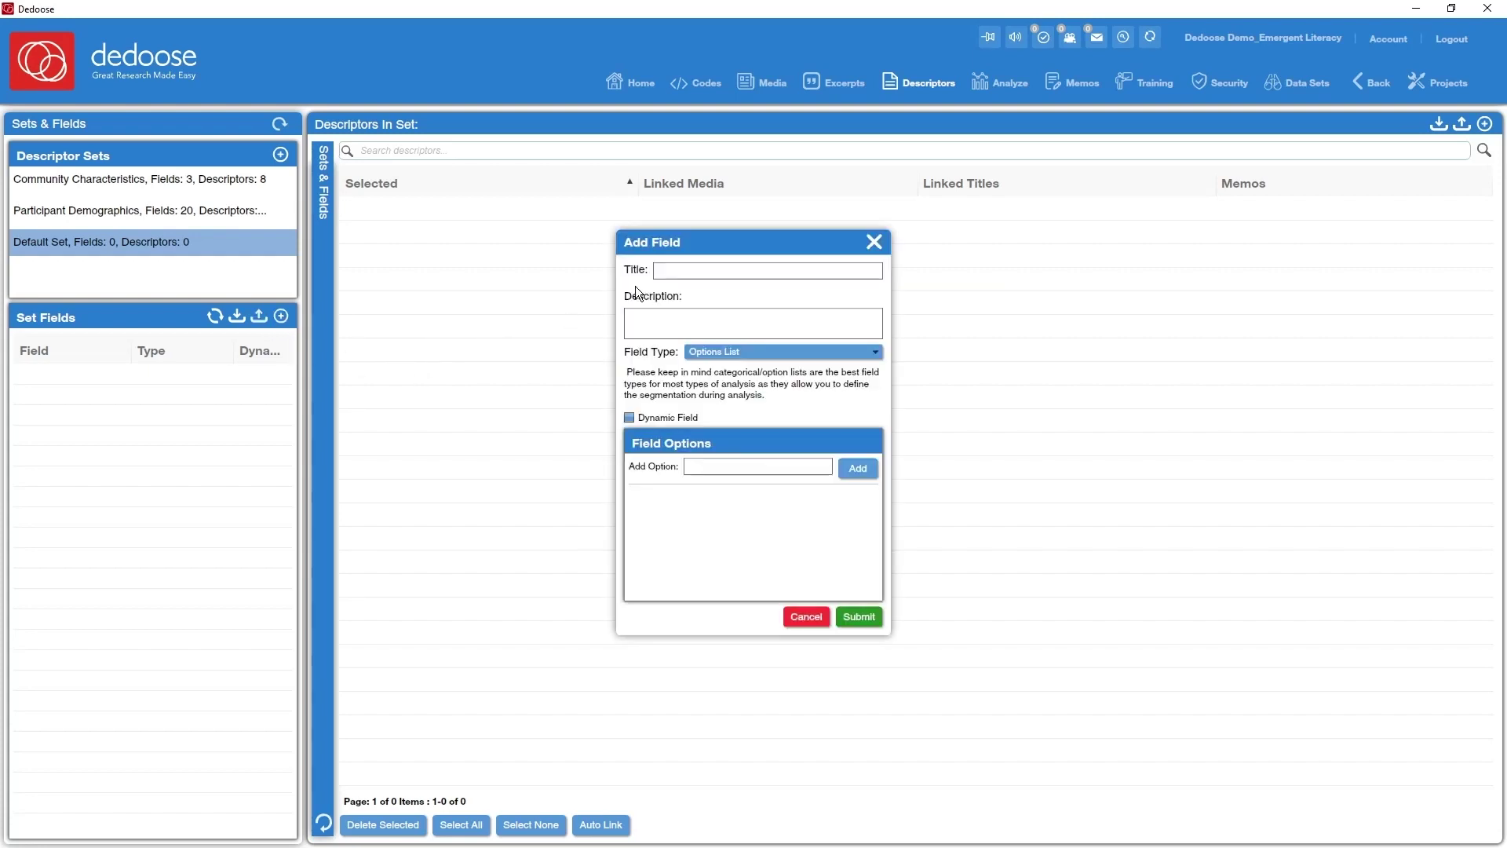
click(694, 269)
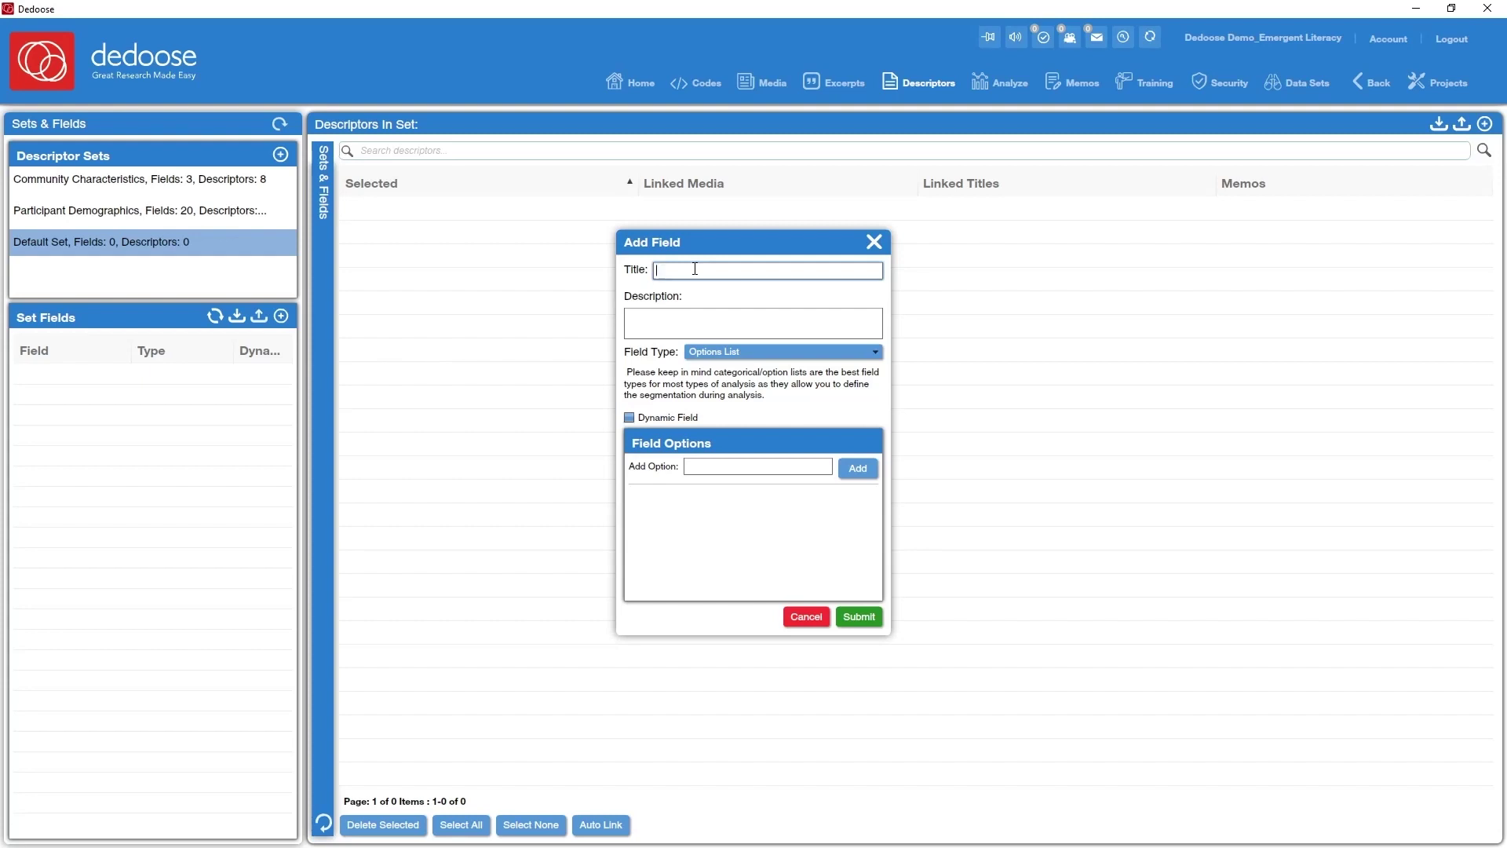
text(ID)
click(812, 353)
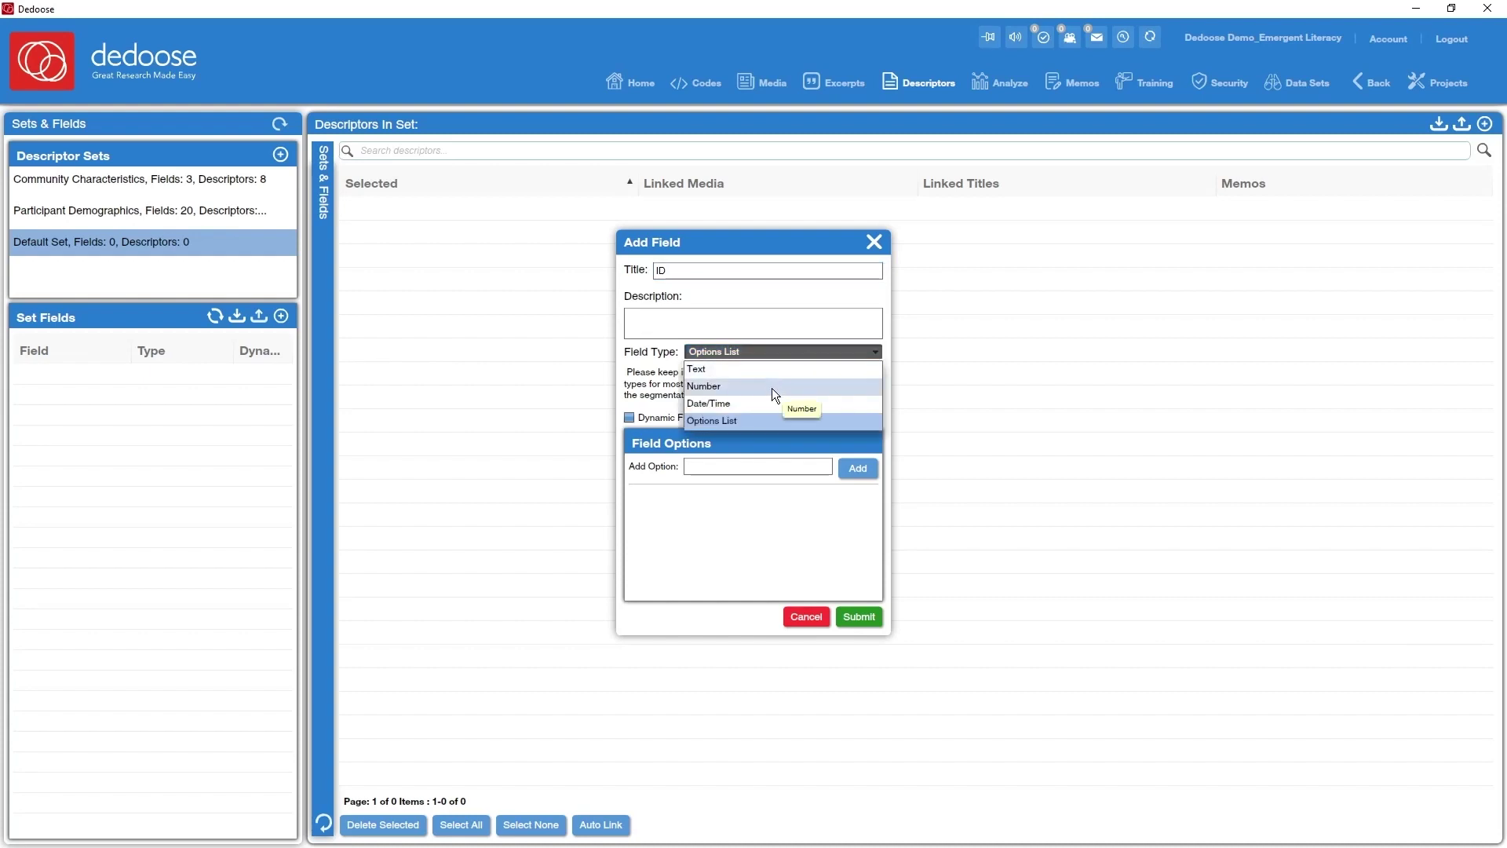
click(771, 387)
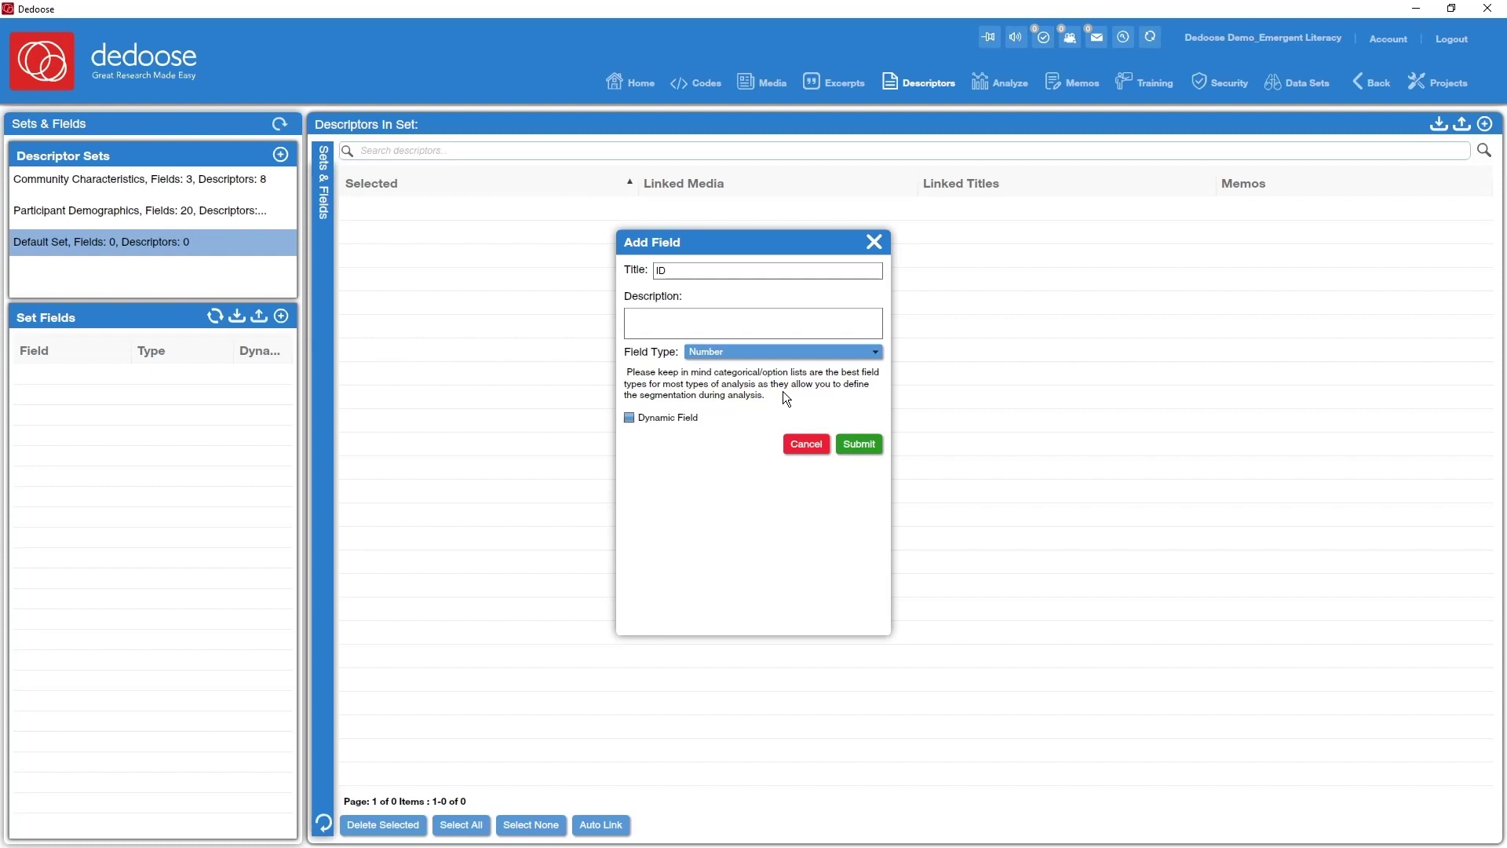
click(859, 444)
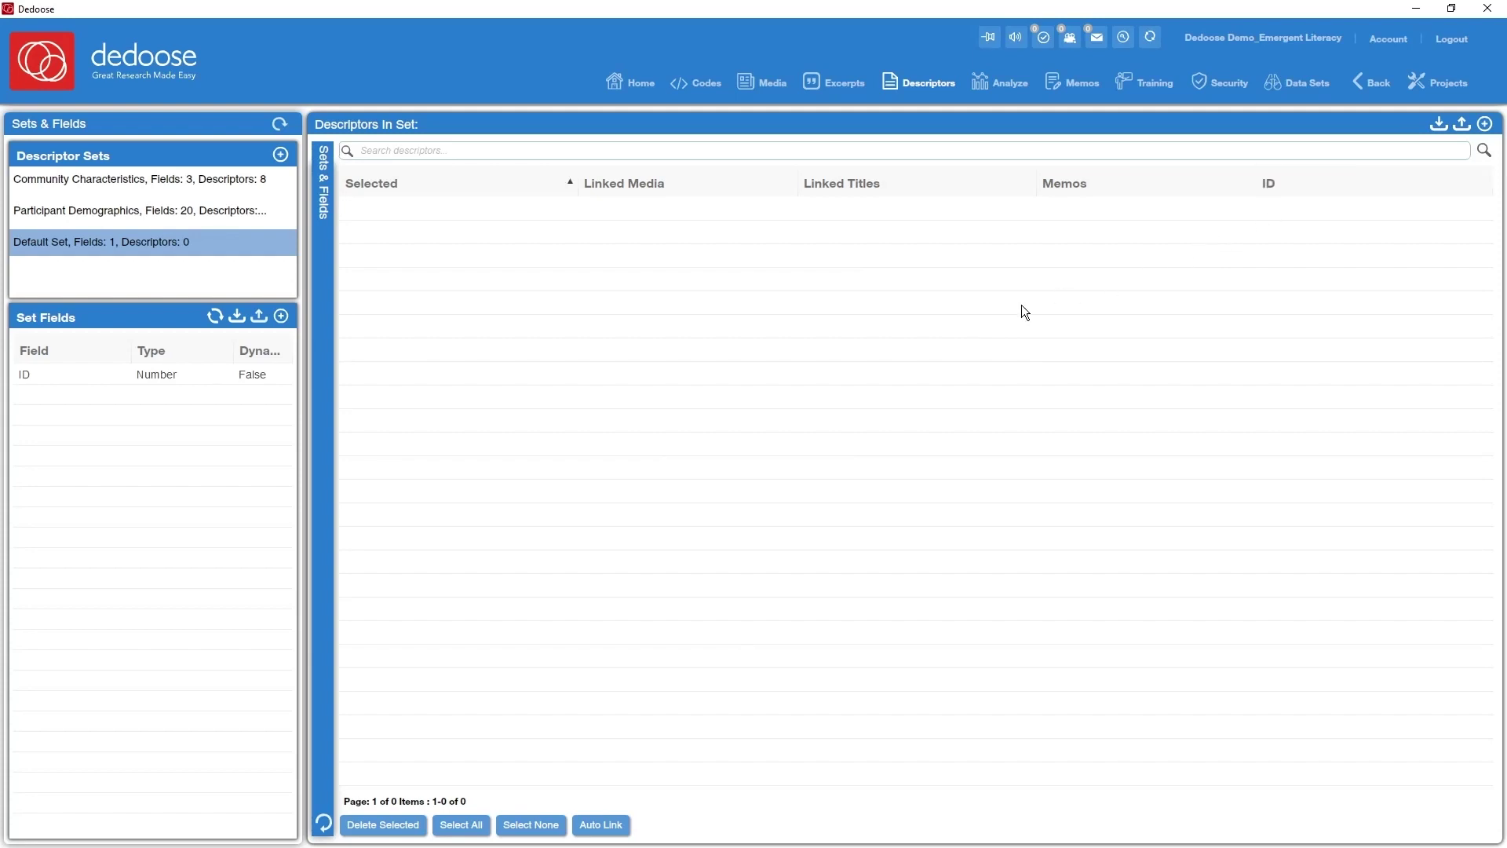
Step: Add a 'Gender' field with options Male and Female to Default Set
click(276, 316)
click(737, 272)
text(Gender)
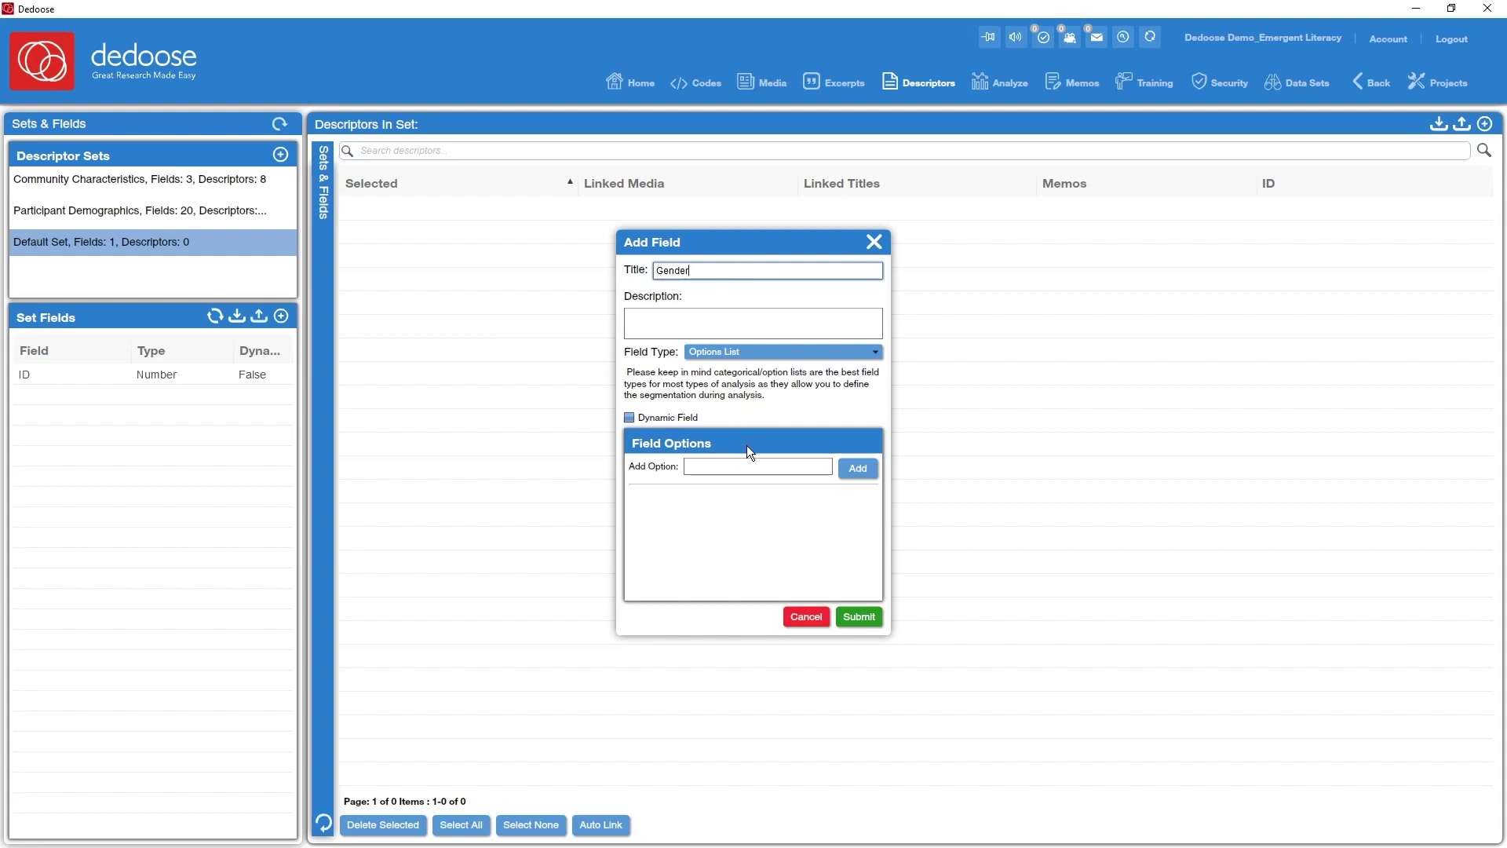
click(751, 465)
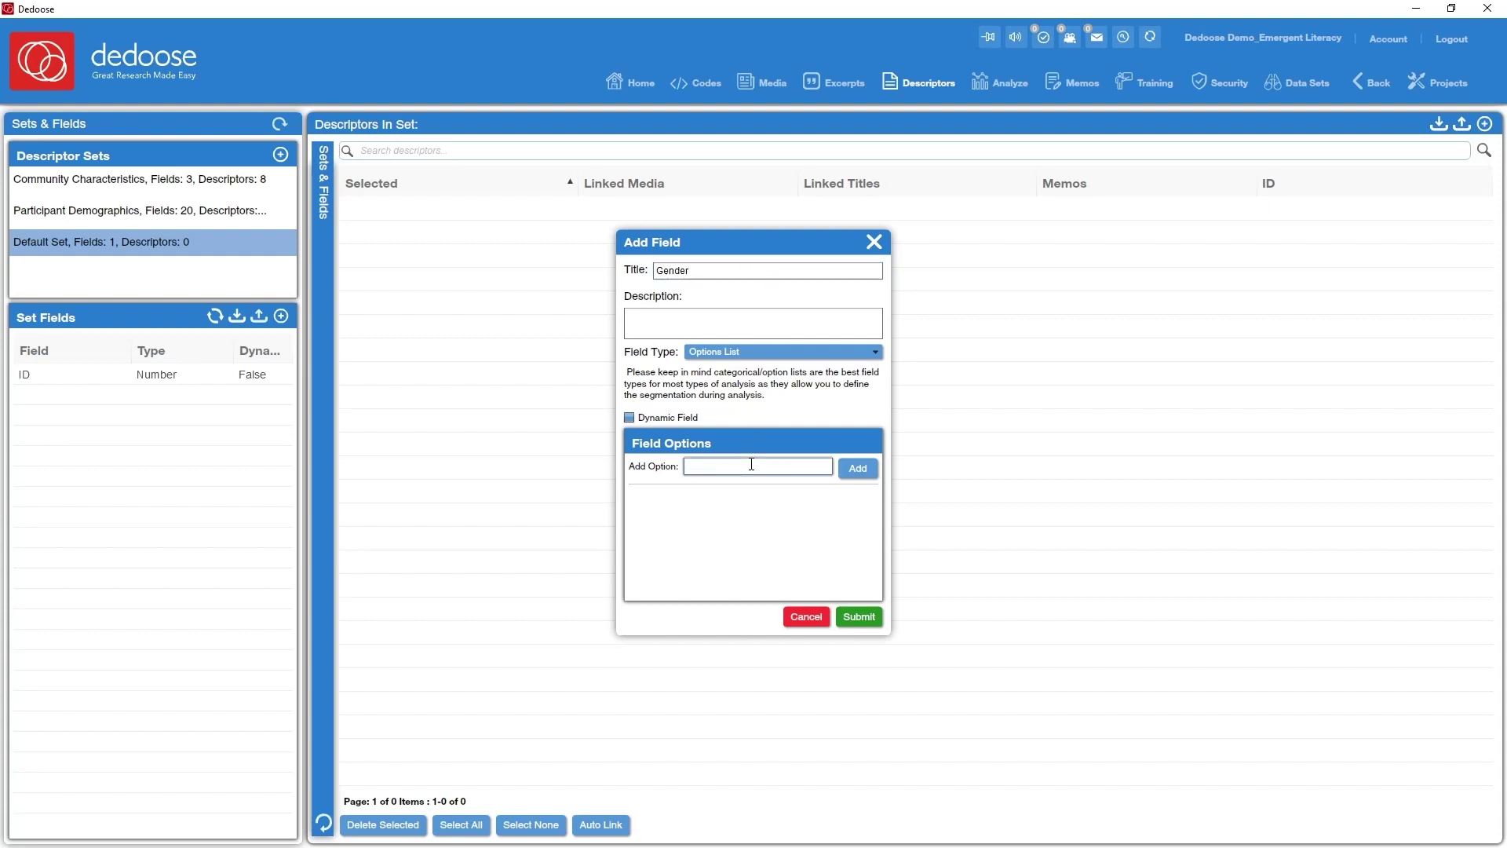
text(Male)
click(848, 474)
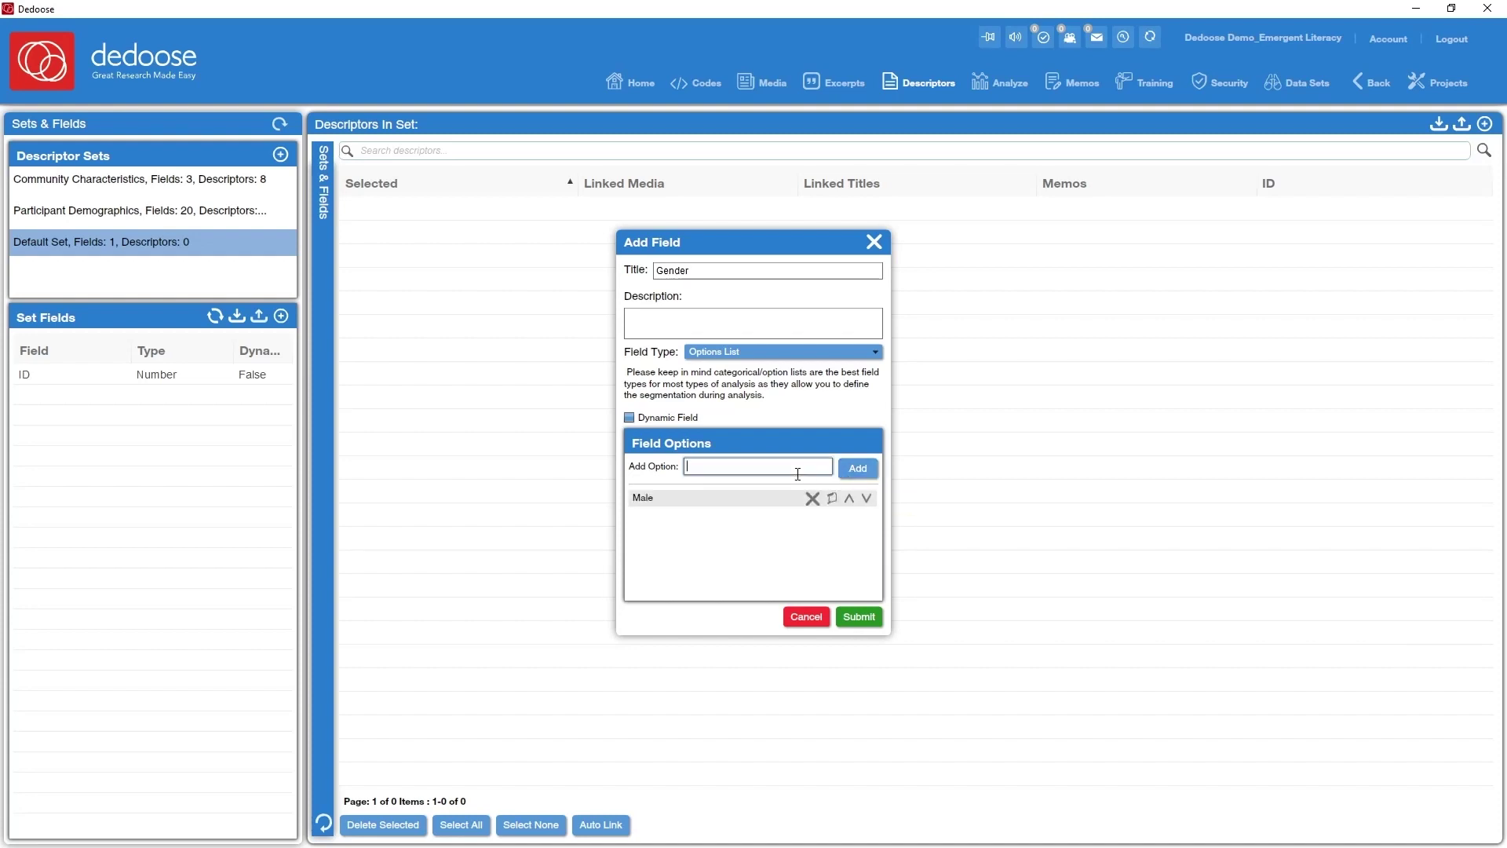
text(Female)
click(843, 469)
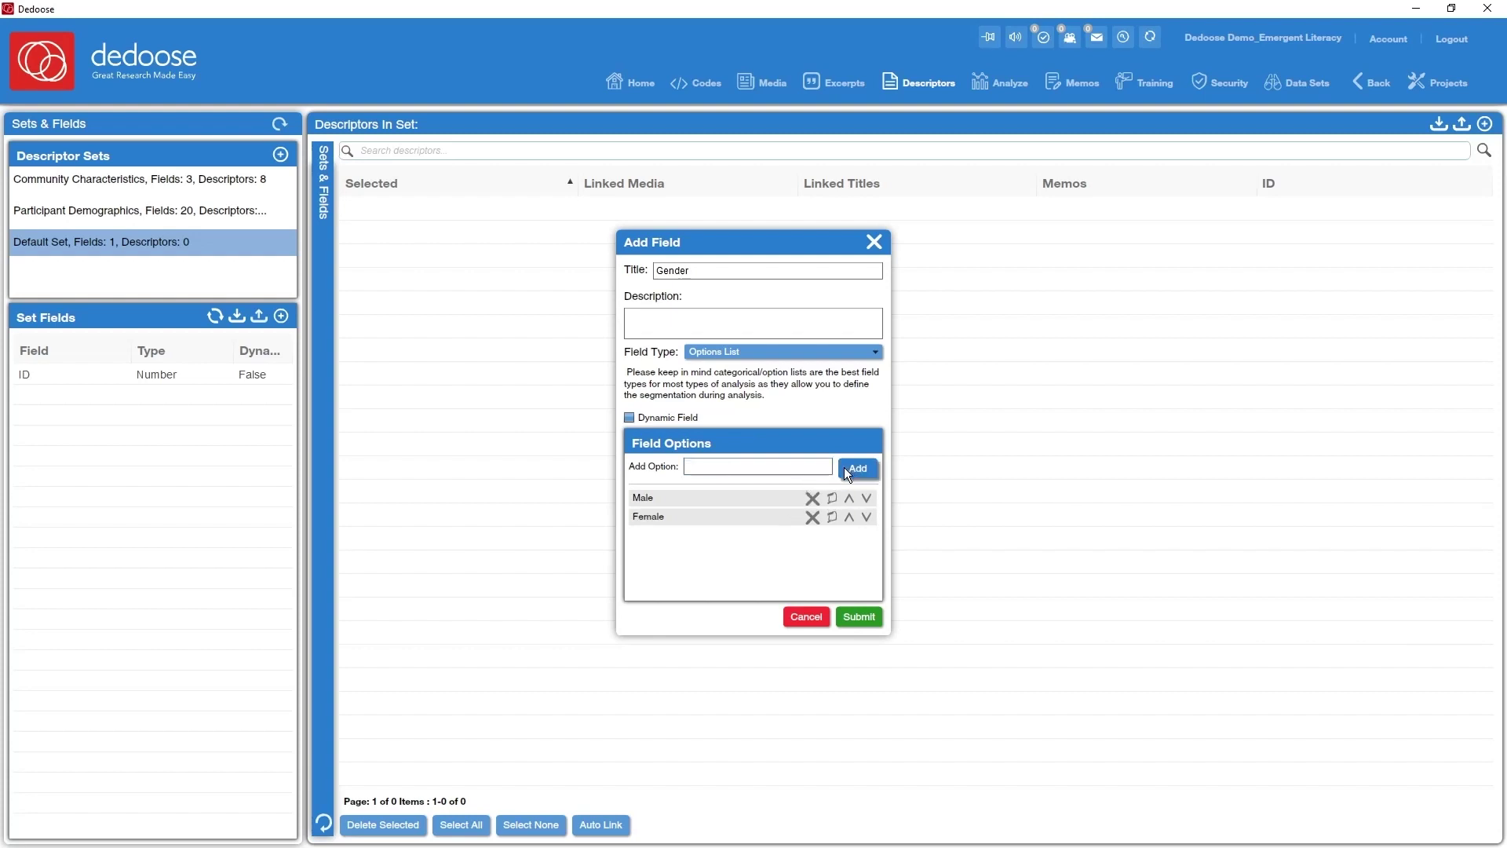
click(864, 617)
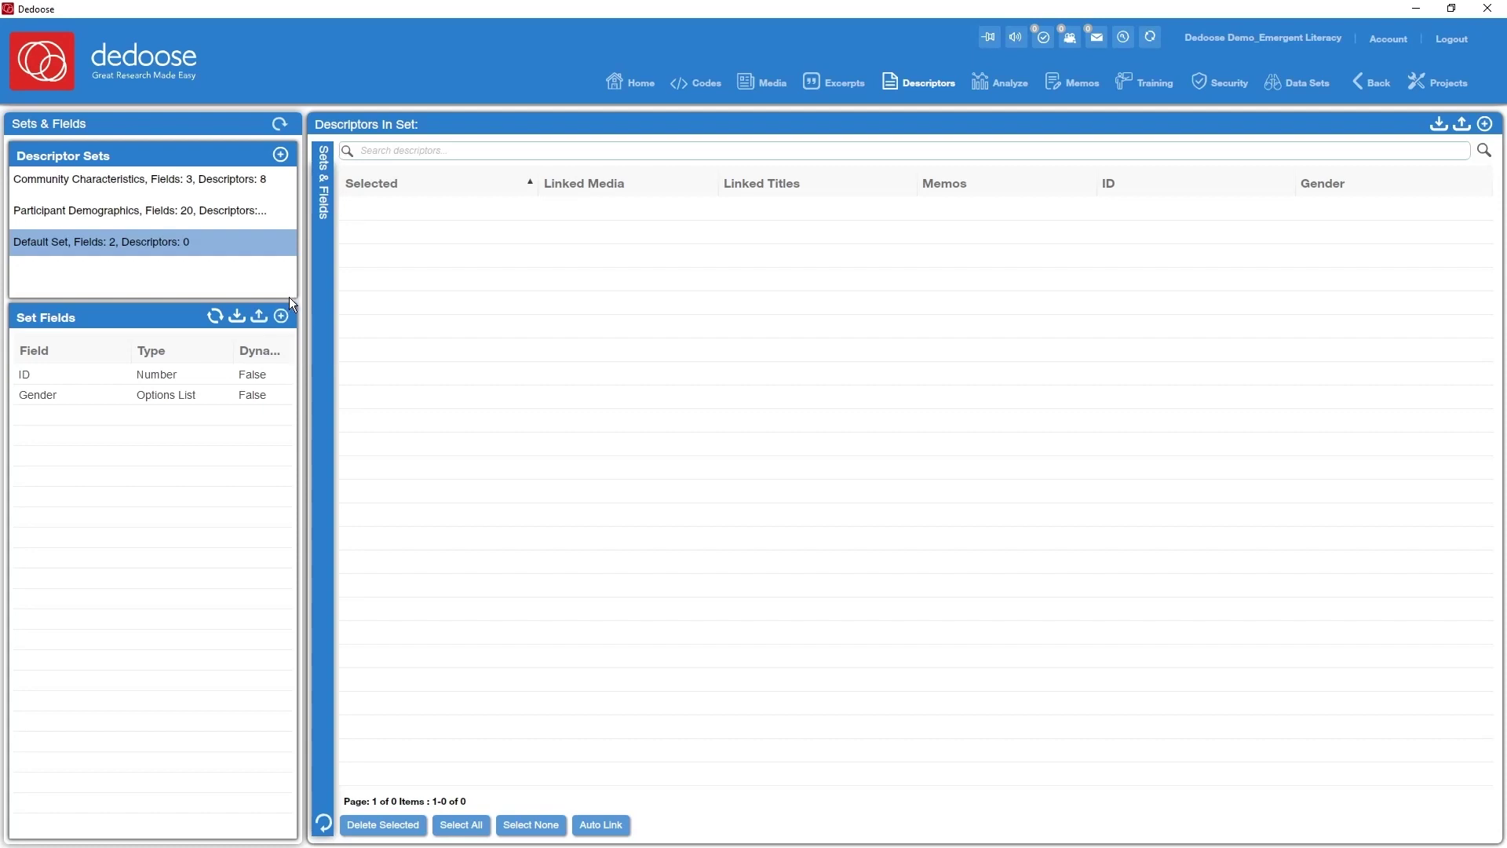
Step: Add a Text field 'Name' with description 'Family name' to Default Set
click(281, 316)
click(777, 352)
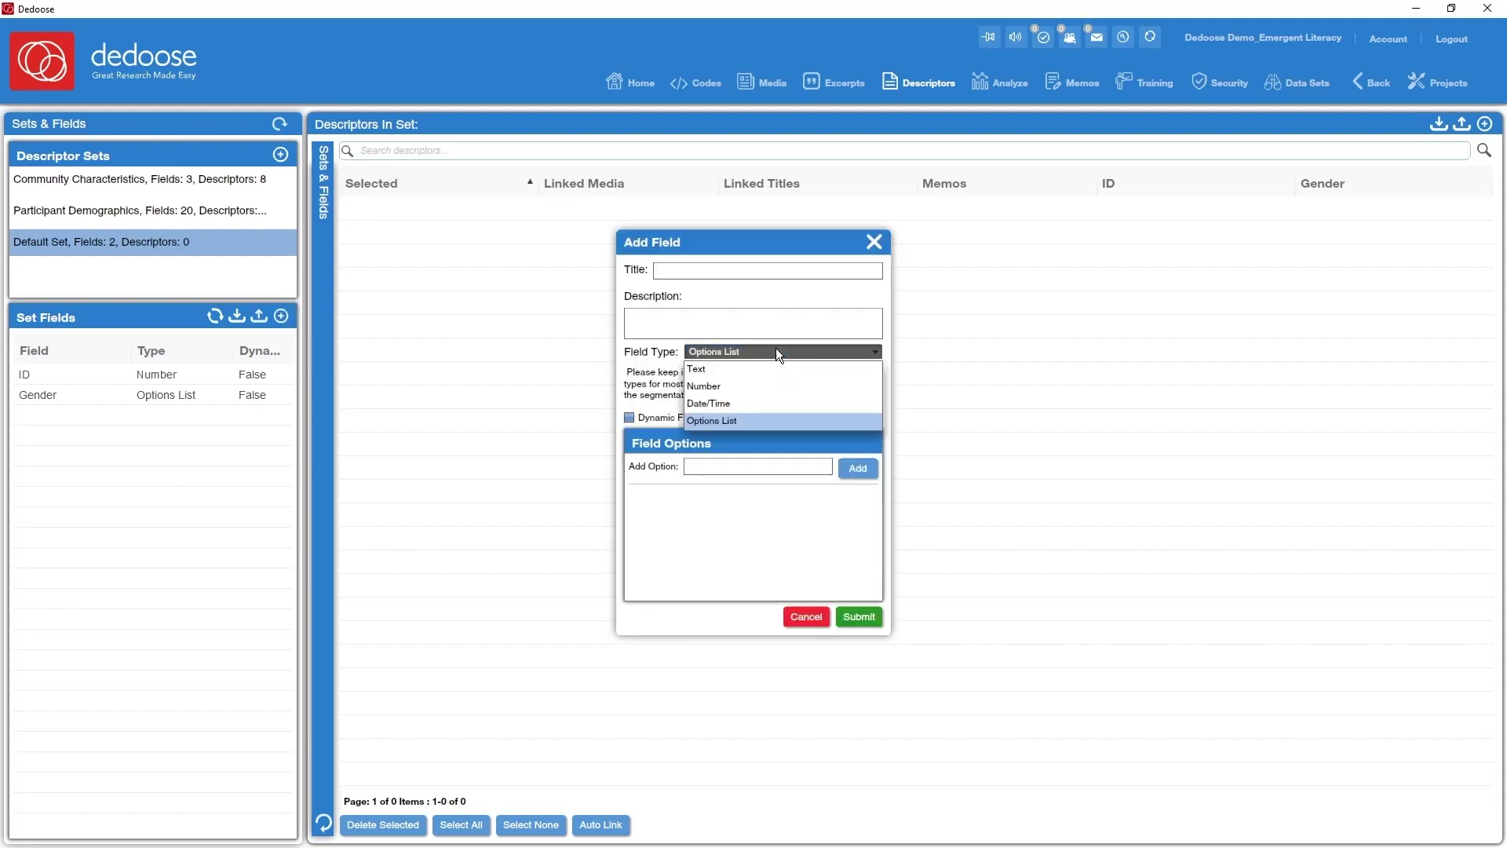
click(744, 372)
click(702, 271)
text(Name)
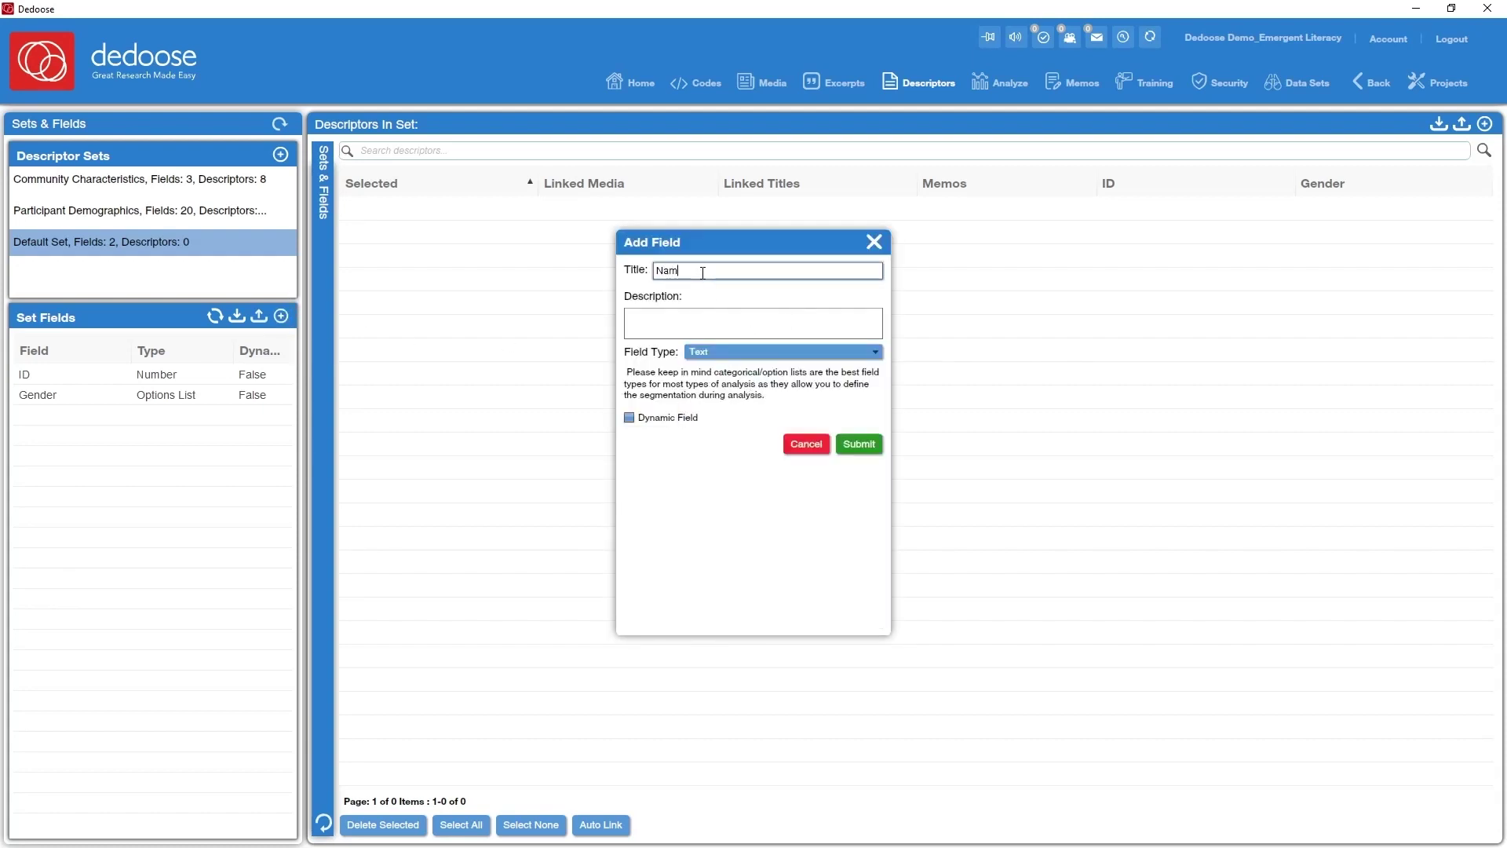
click(858, 452)
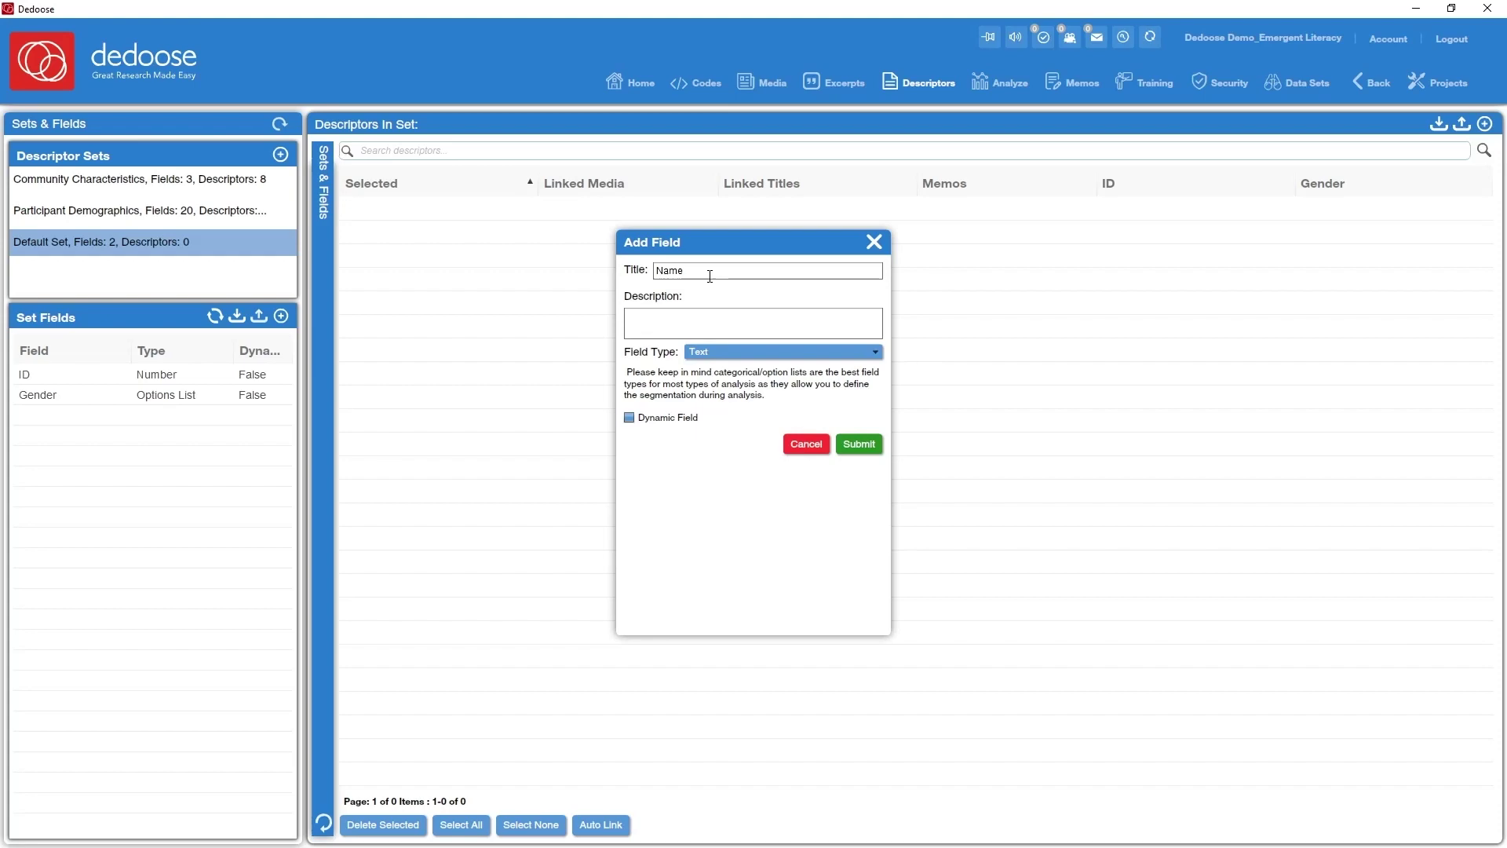
click(713, 324)
text(Family name)
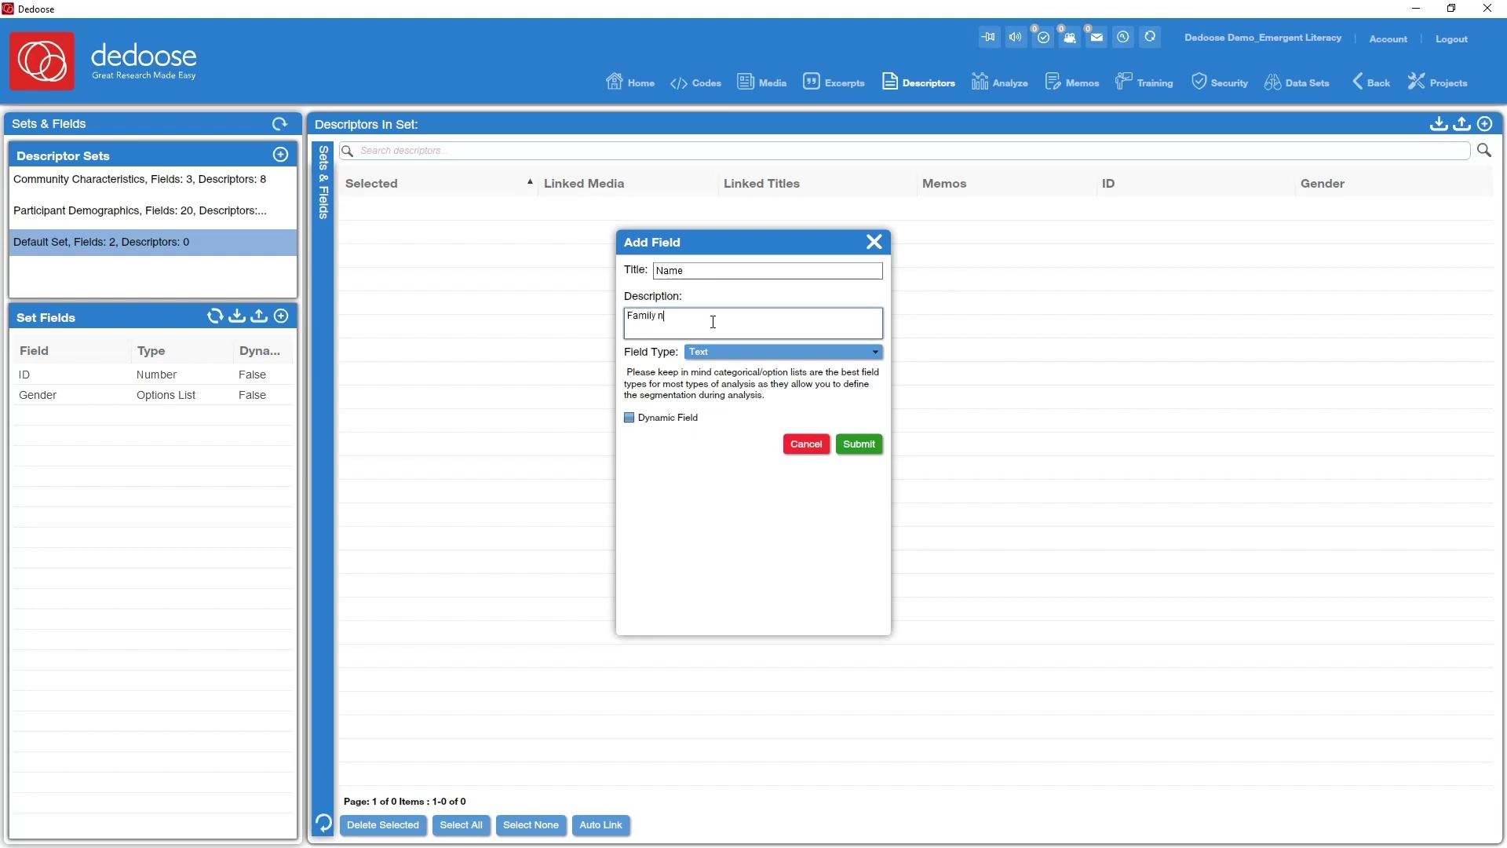
click(859, 444)
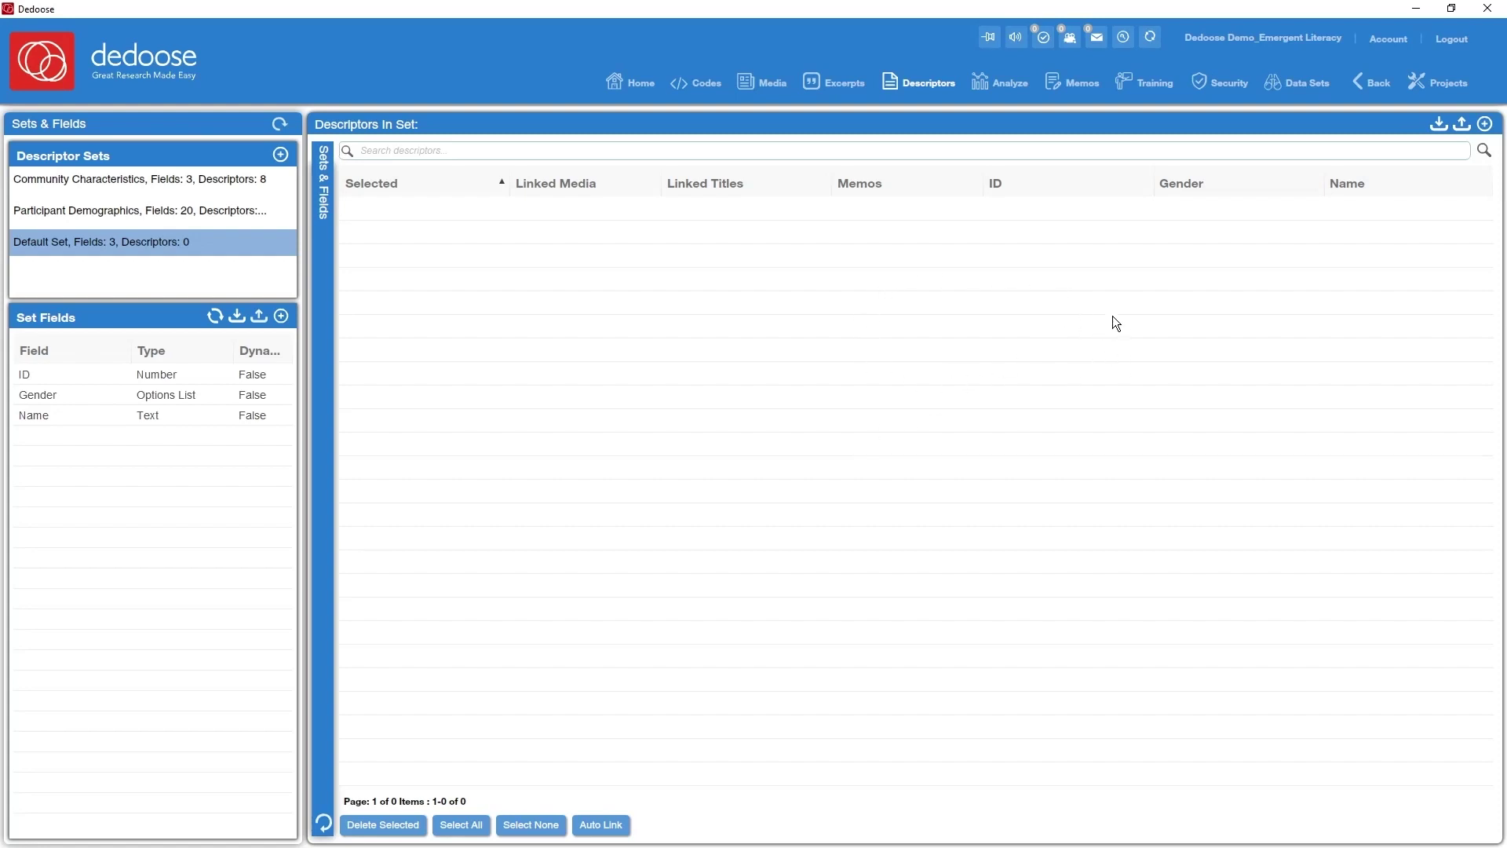
Step: Add descriptor ID 1, gender Male, with the person's family name
click(1484, 126)
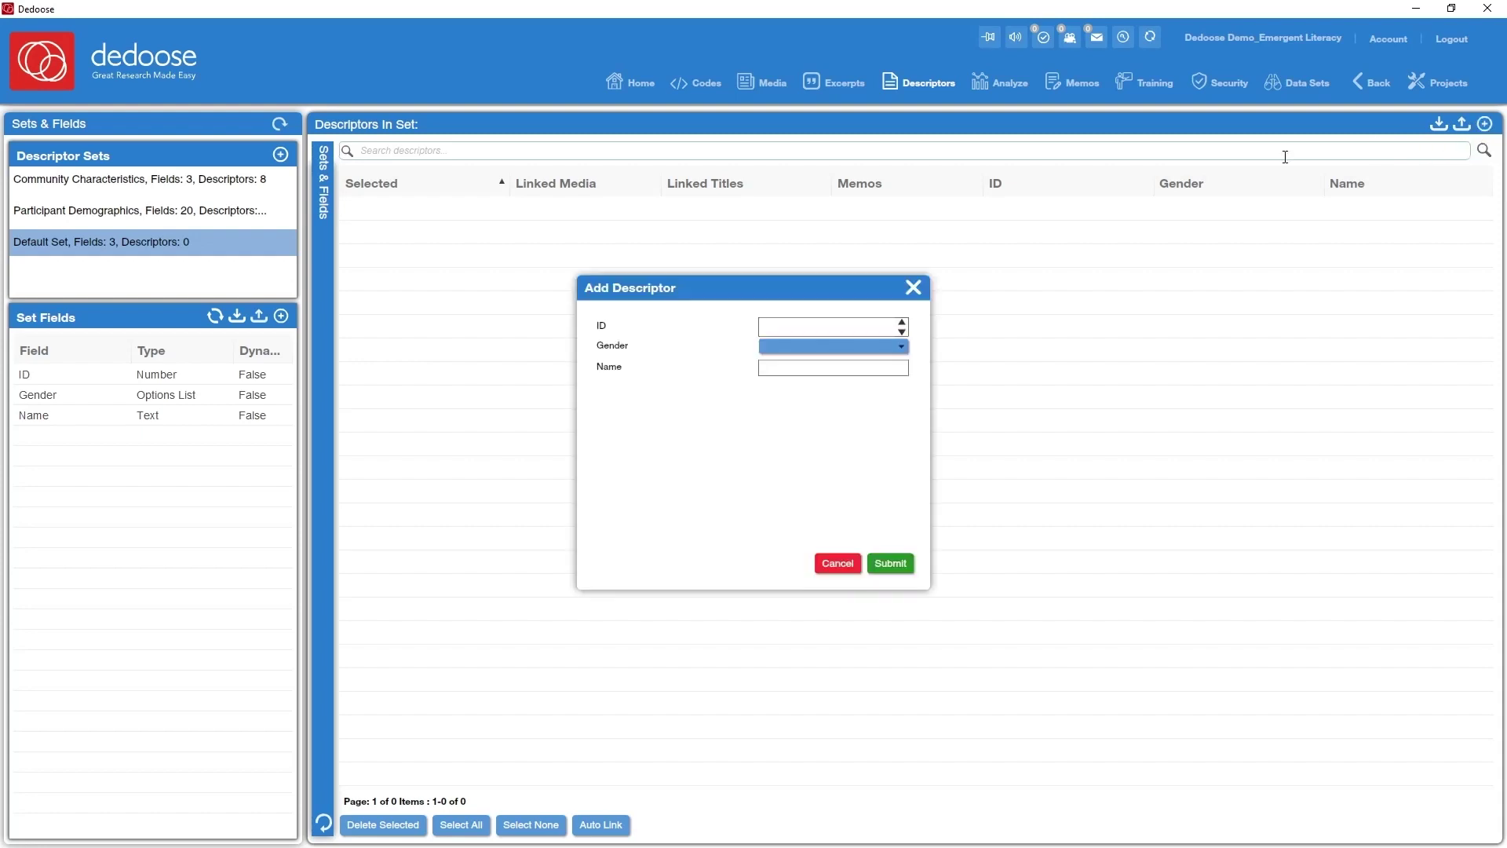
click(803, 326)
text(1)
click(795, 346)
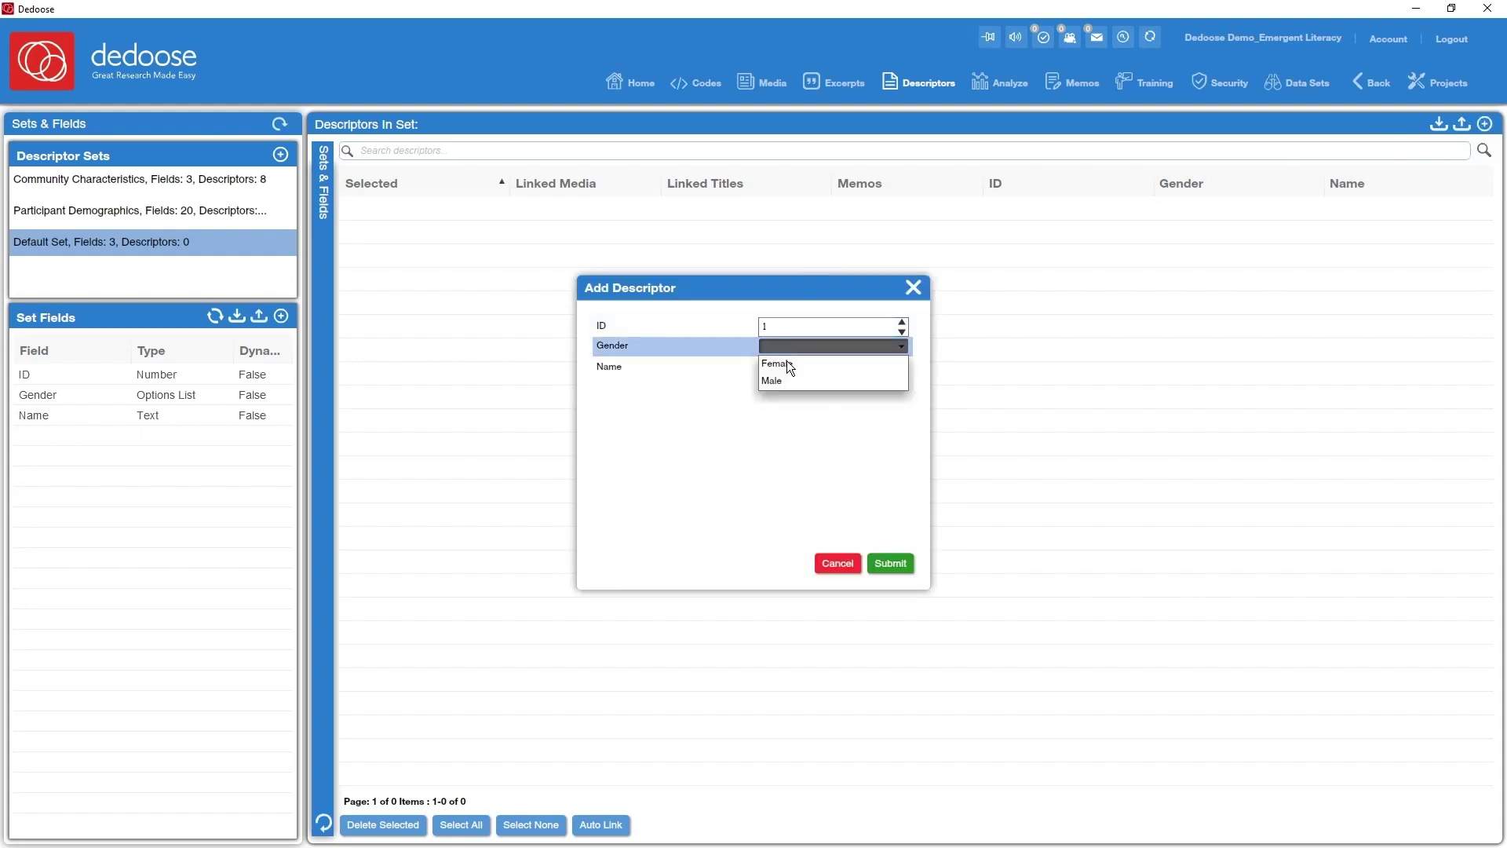
click(785, 381)
click(800, 367)
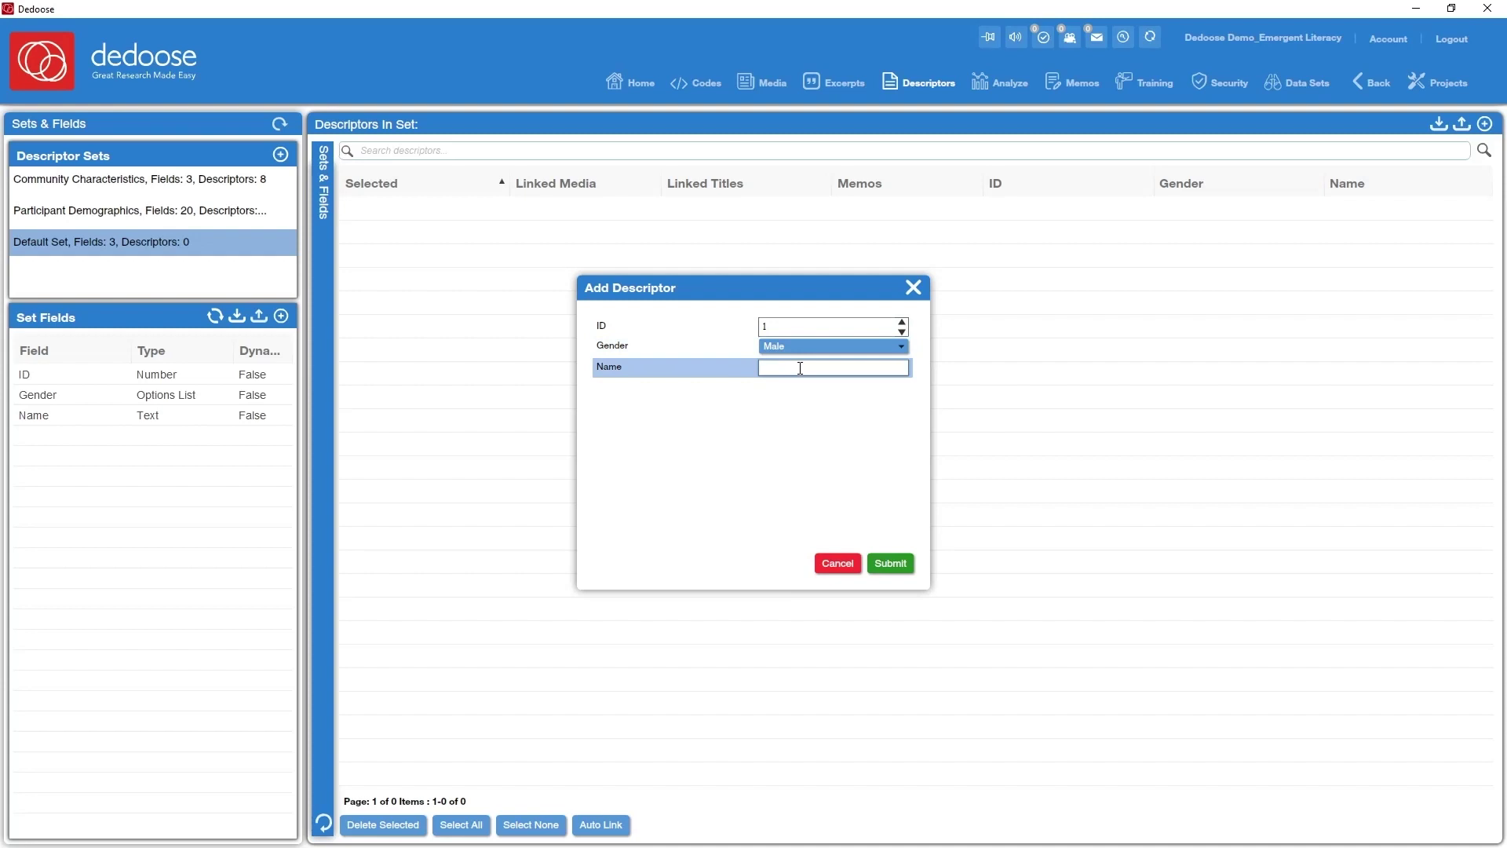
text(Eli)
click(890, 563)
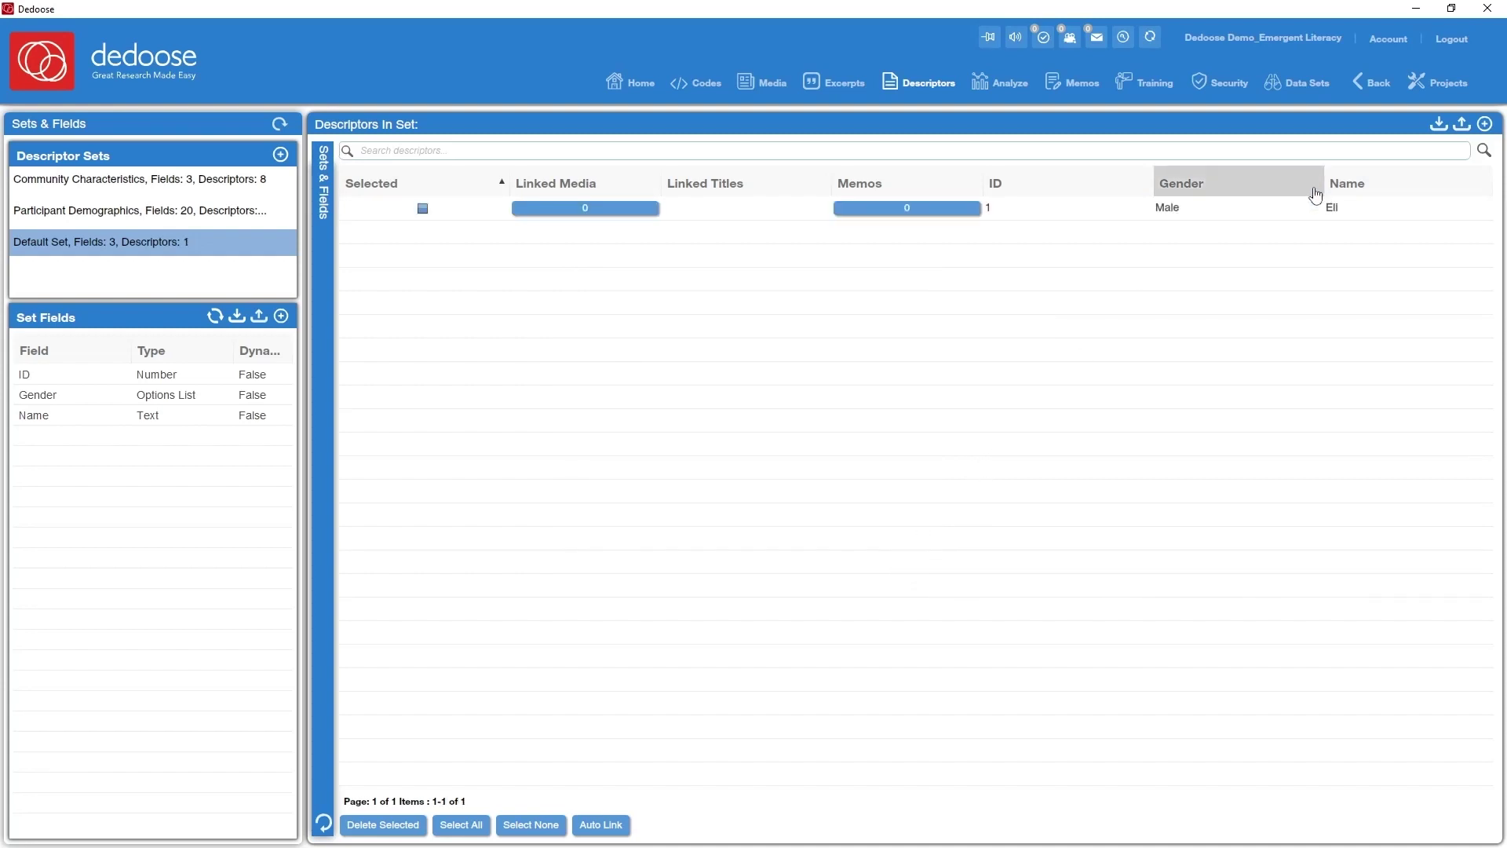
Step: Add descriptor ID 2, gender Female, with the person's family name
click(1484, 124)
click(784, 326)
text(2)
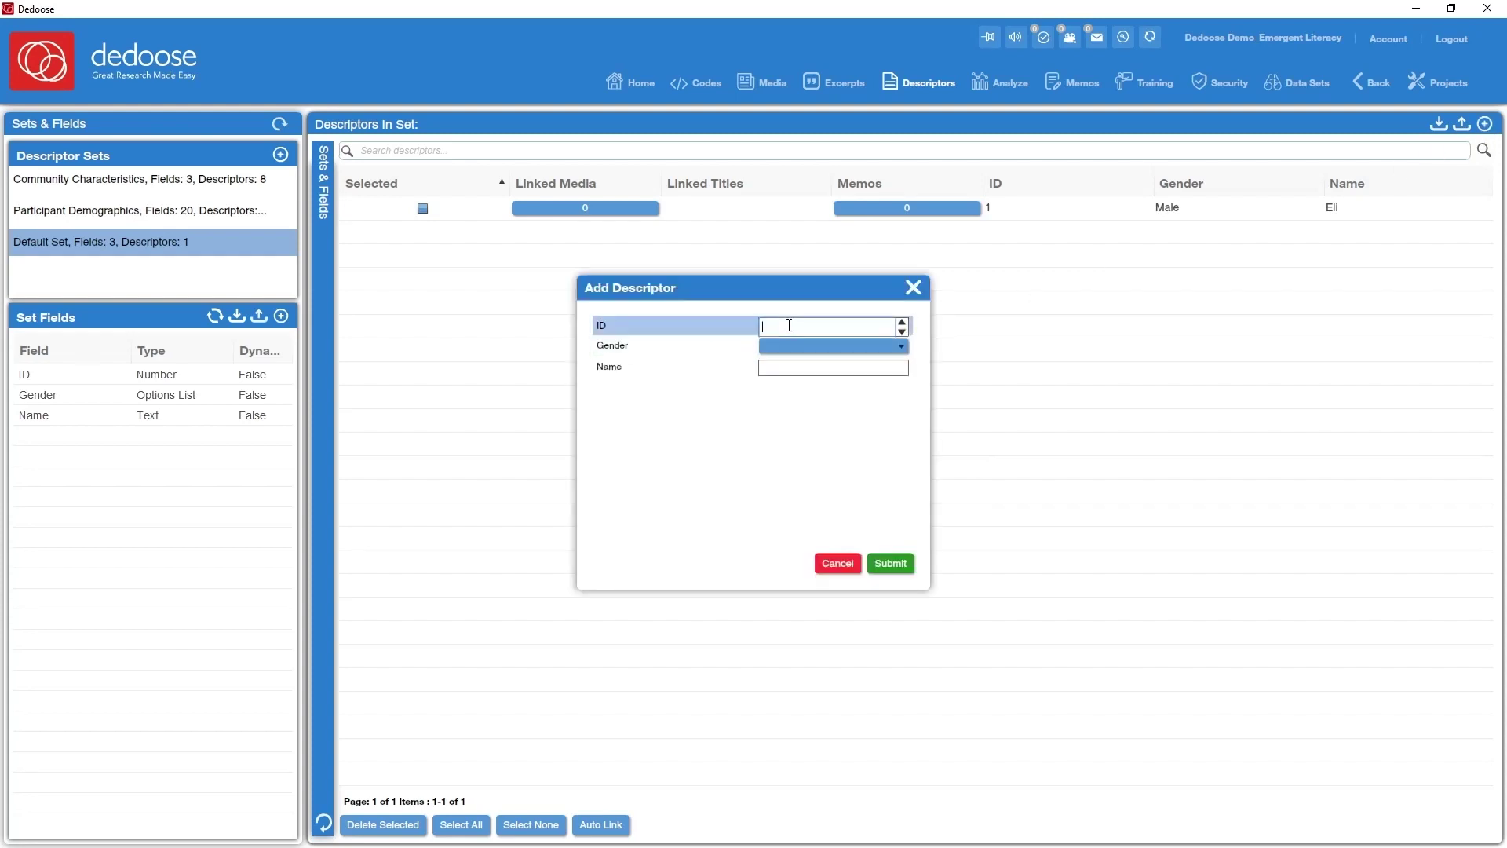
click(805, 346)
click(805, 356)
click(797, 374)
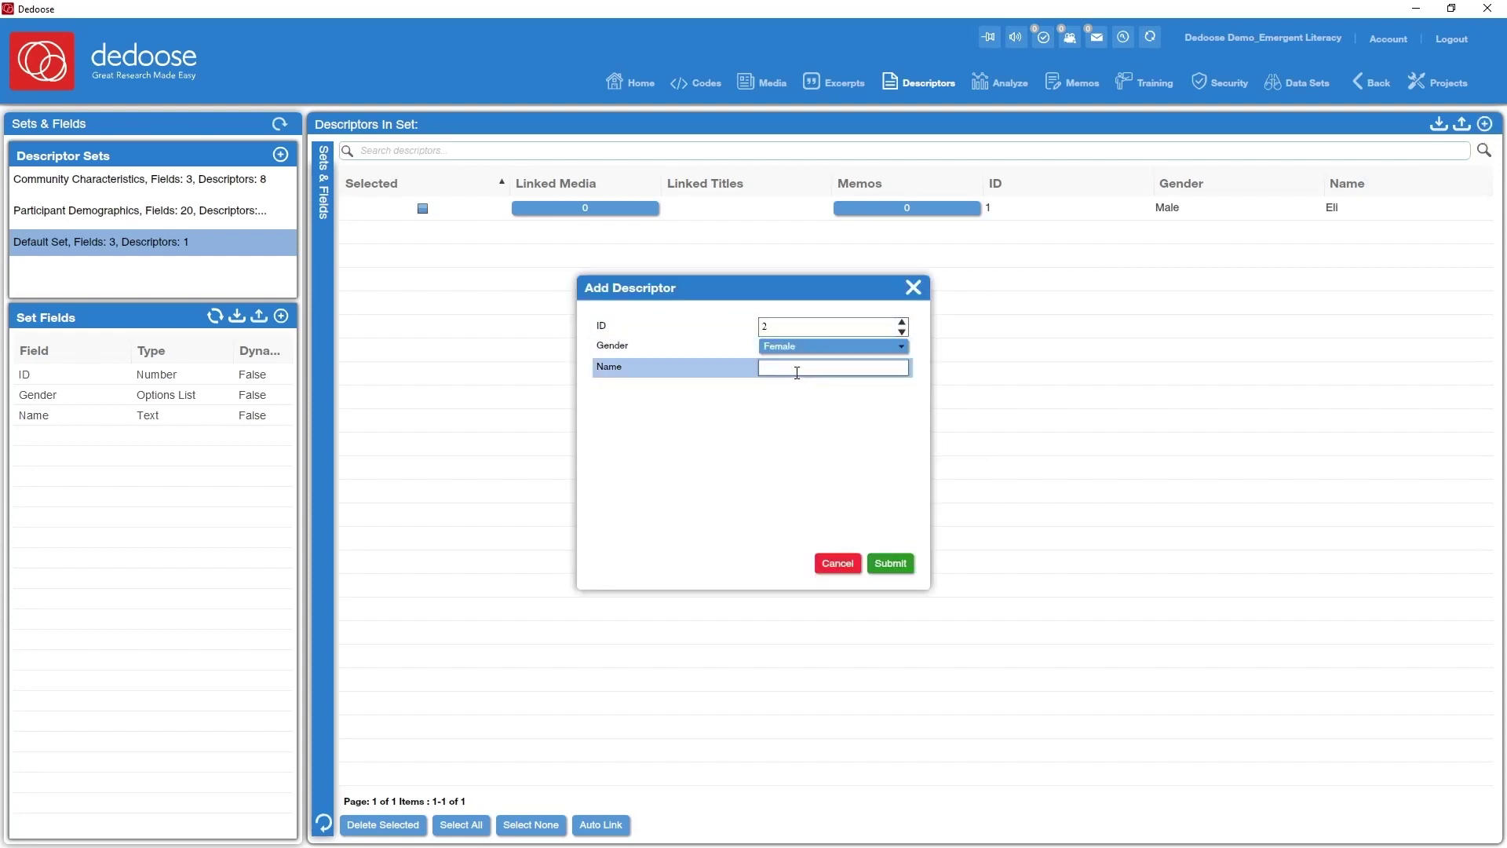
text(Teresa)
click(892, 564)
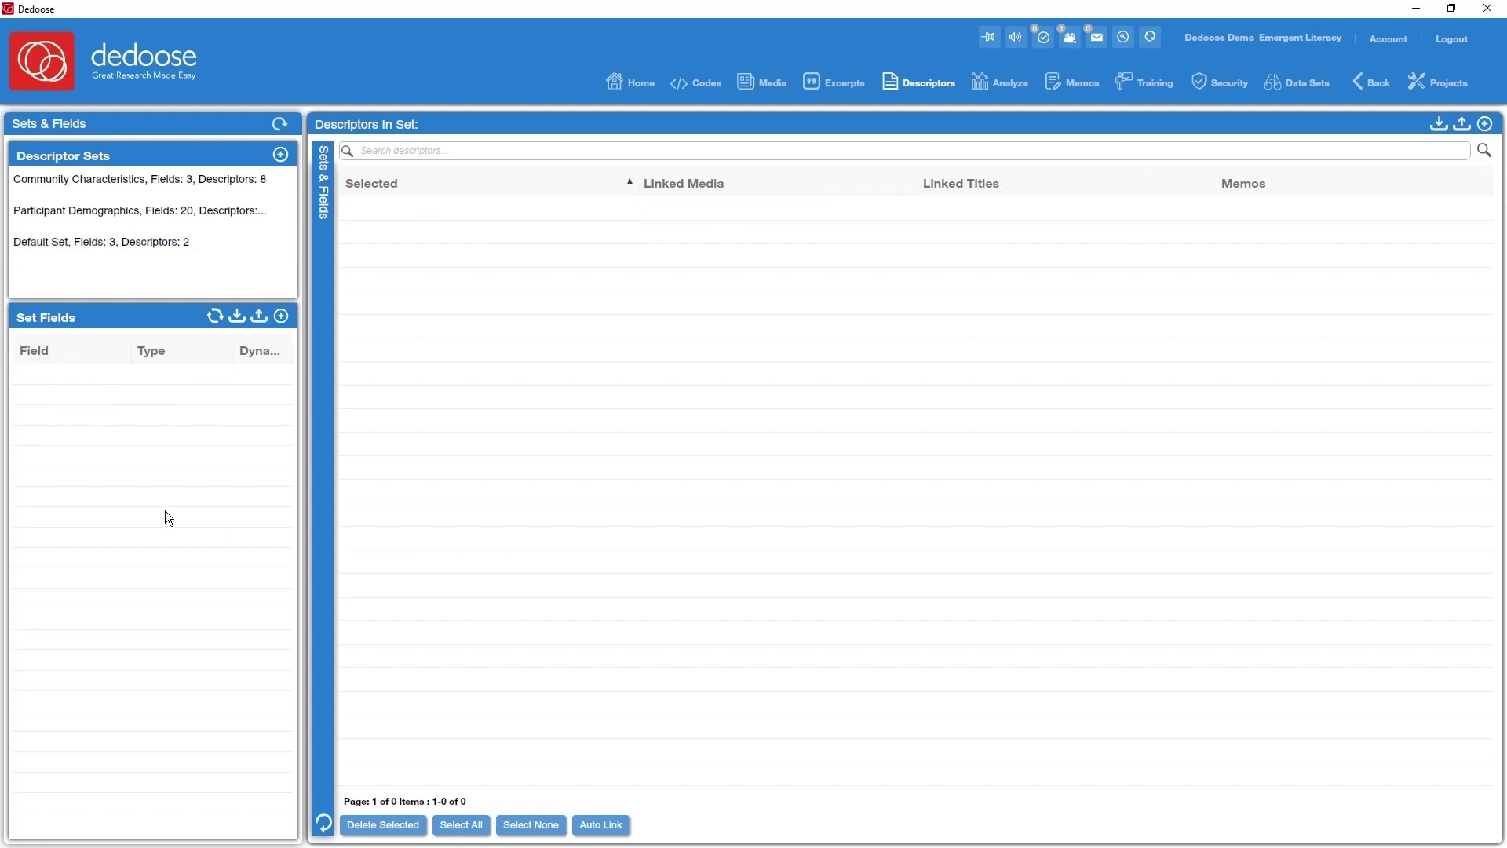
Step: Create a new descriptor set titled 'Import'
click(280, 155)
click(709, 431)
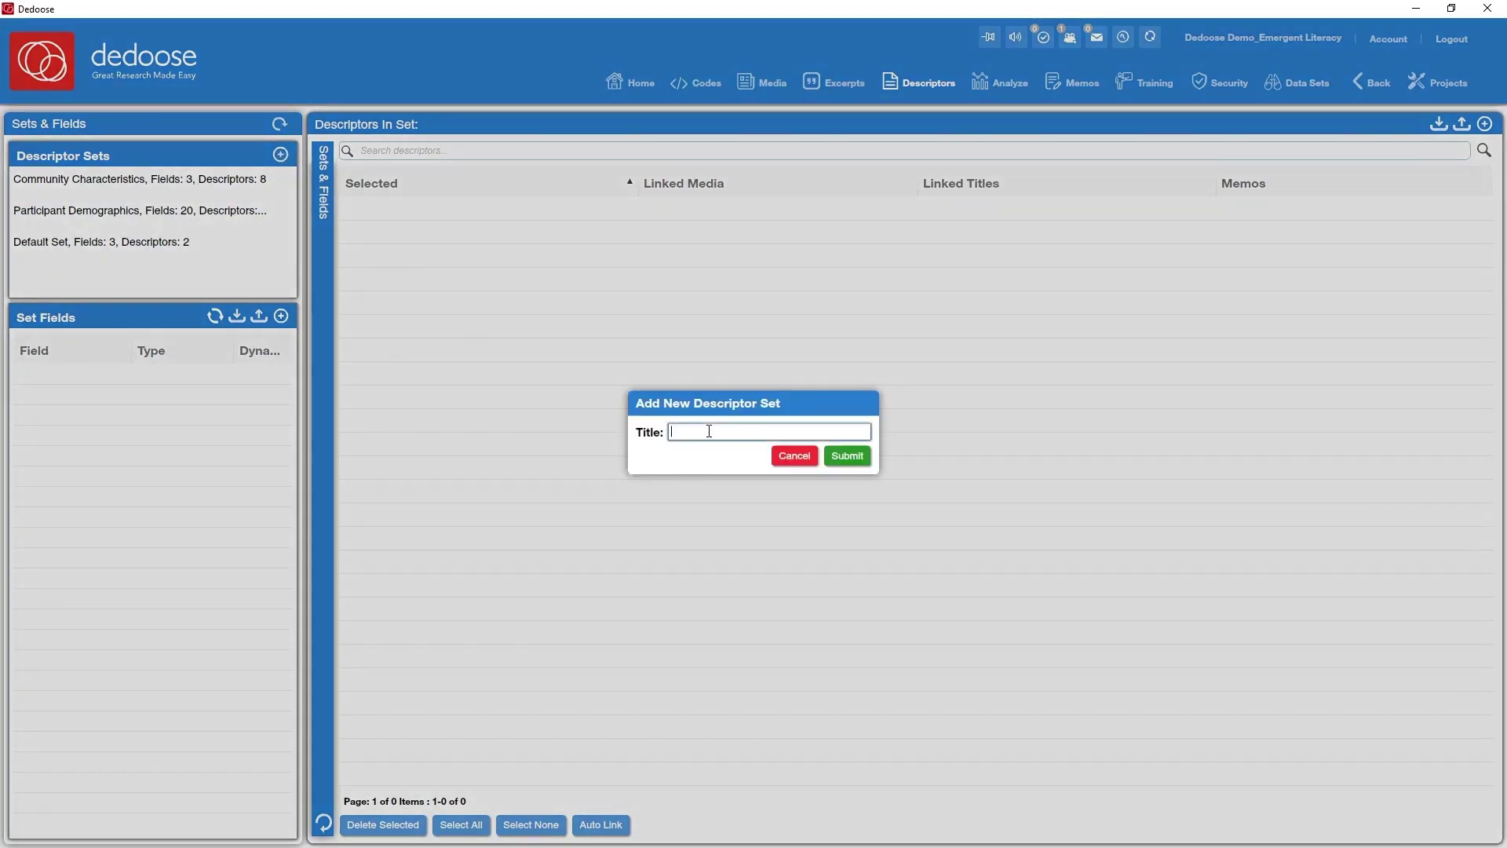
text(Import)
click(861, 455)
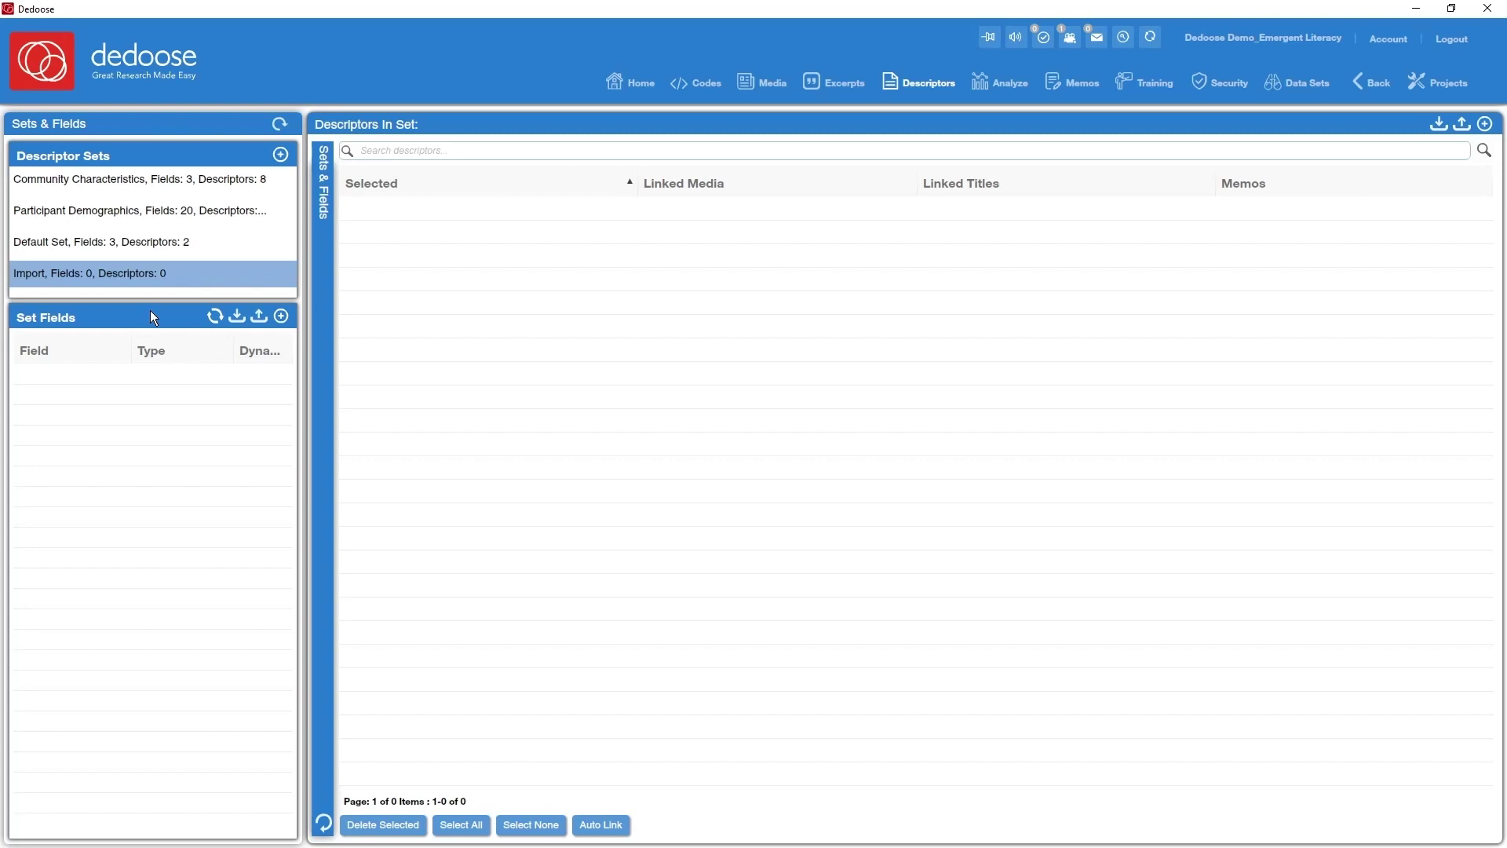
Step: Import the 12 fields from the Descriptor Fields spreadsheet into the Import set
click(239, 320)
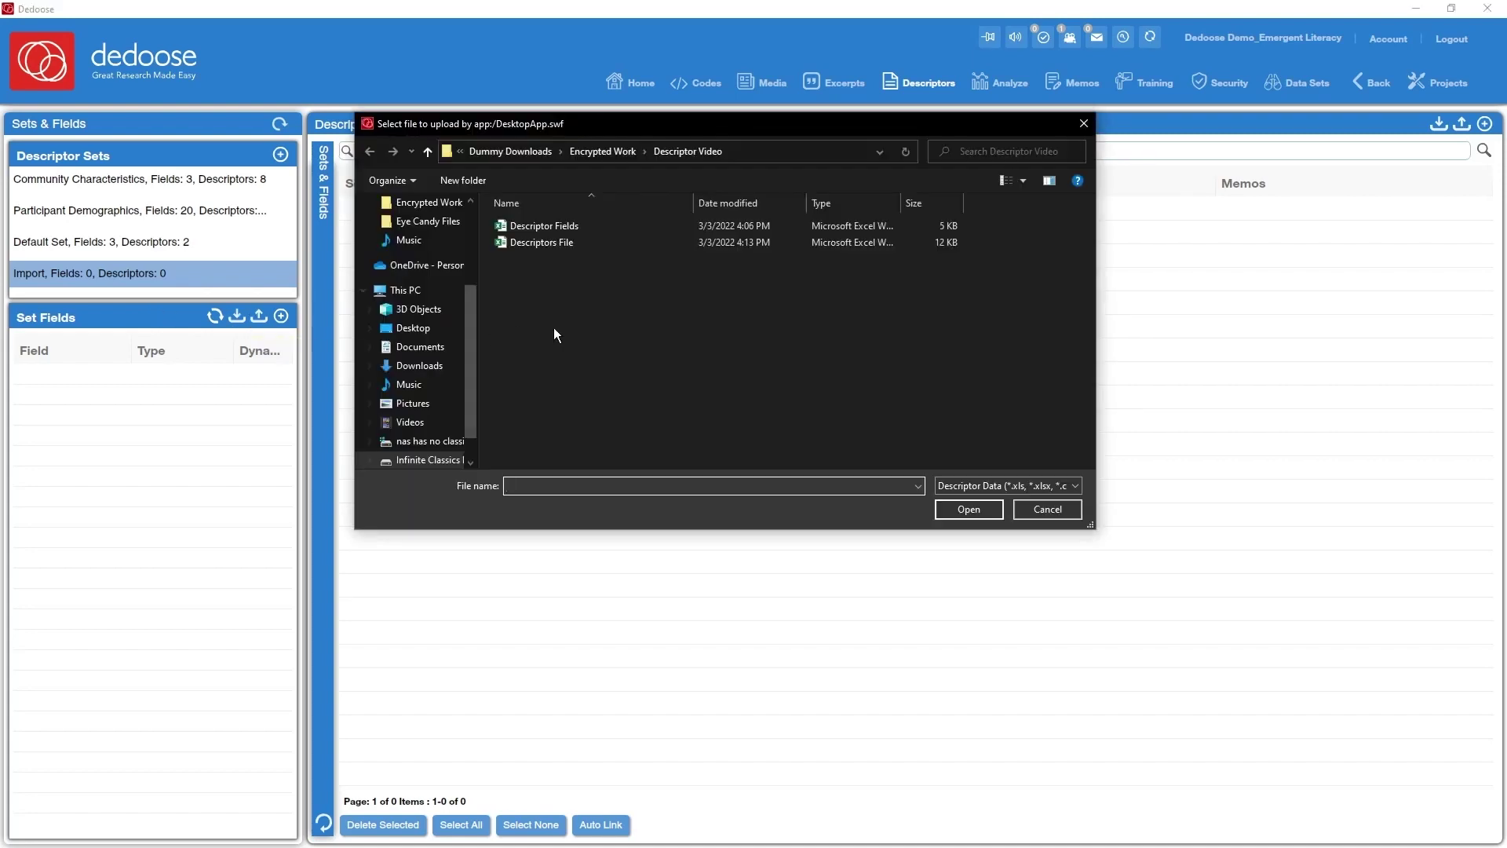
click(582, 224)
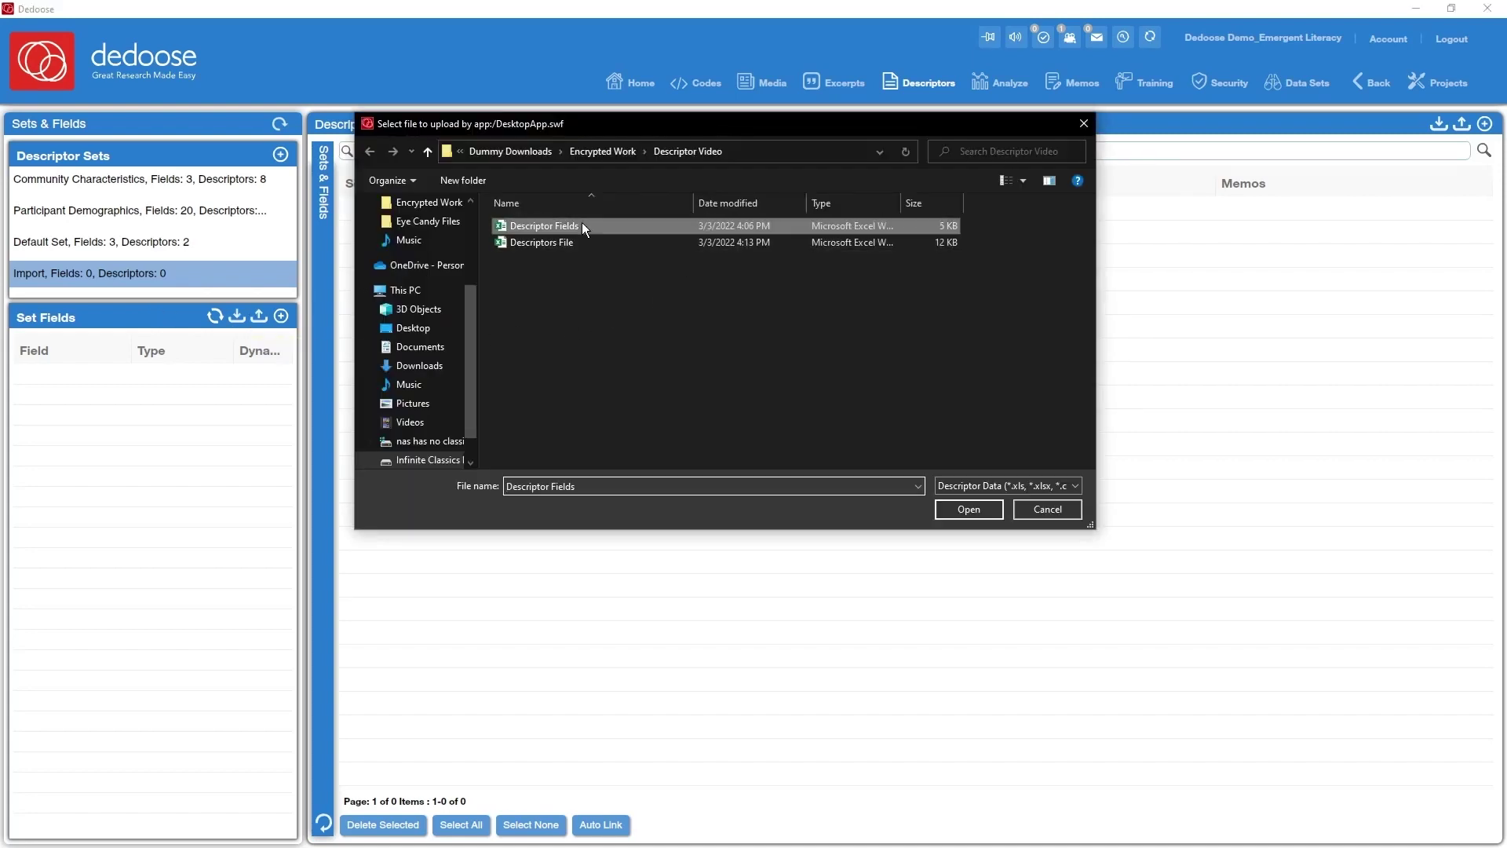
click(983, 510)
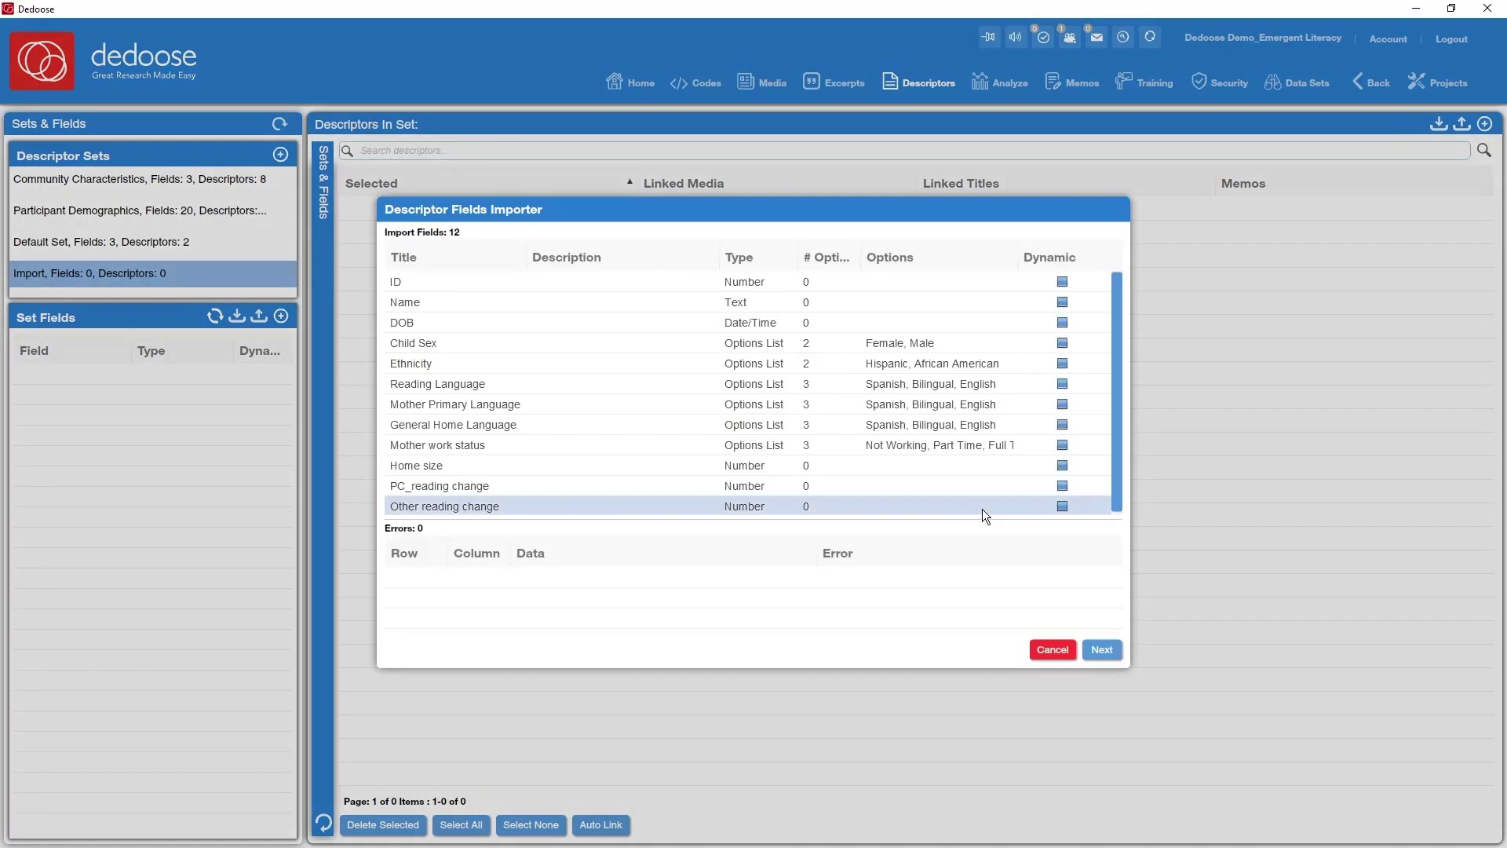
click(1102, 651)
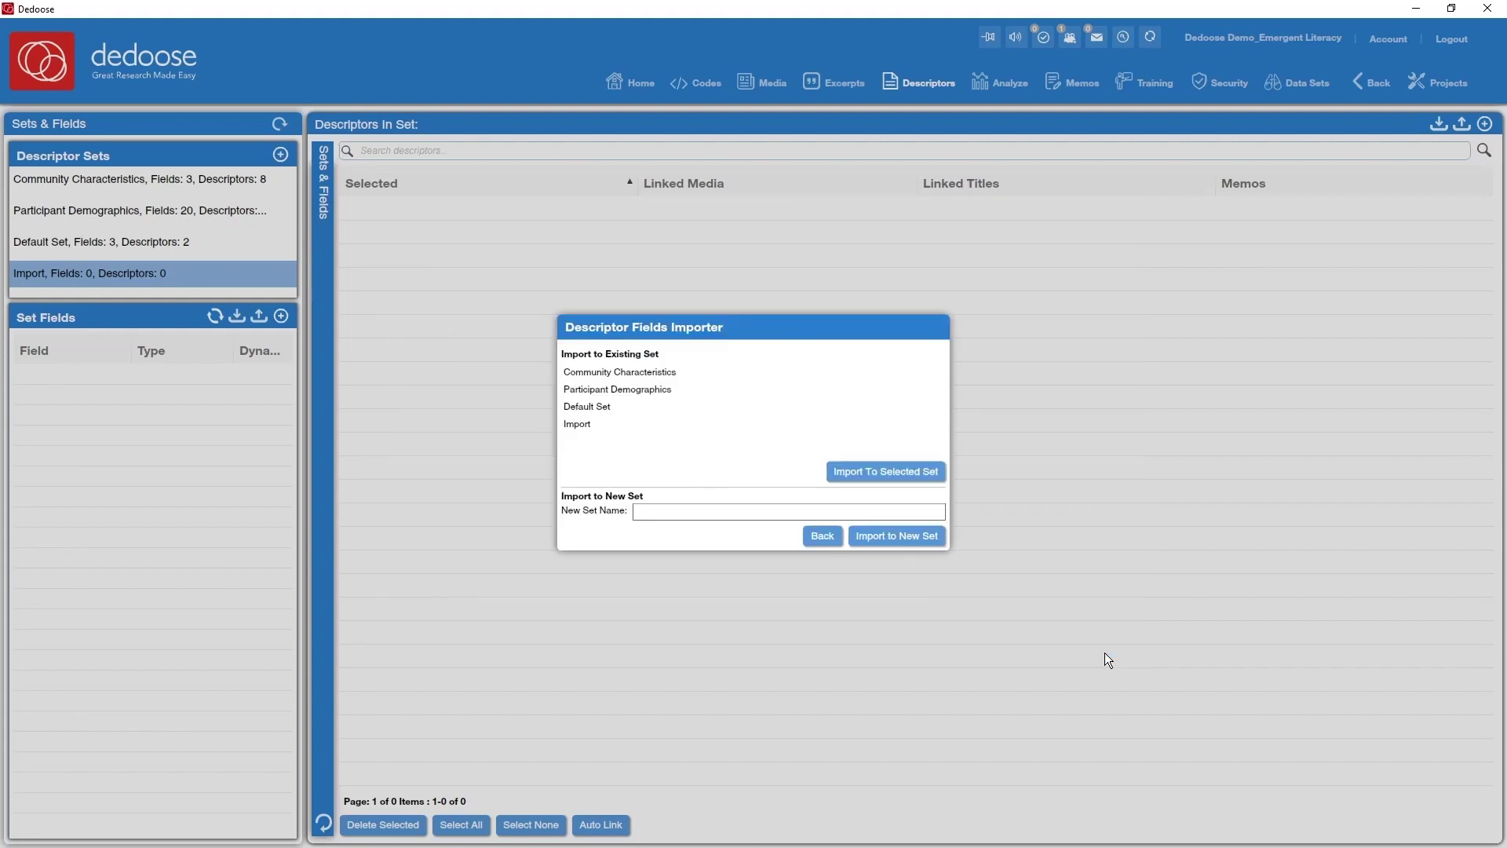
click(586, 422)
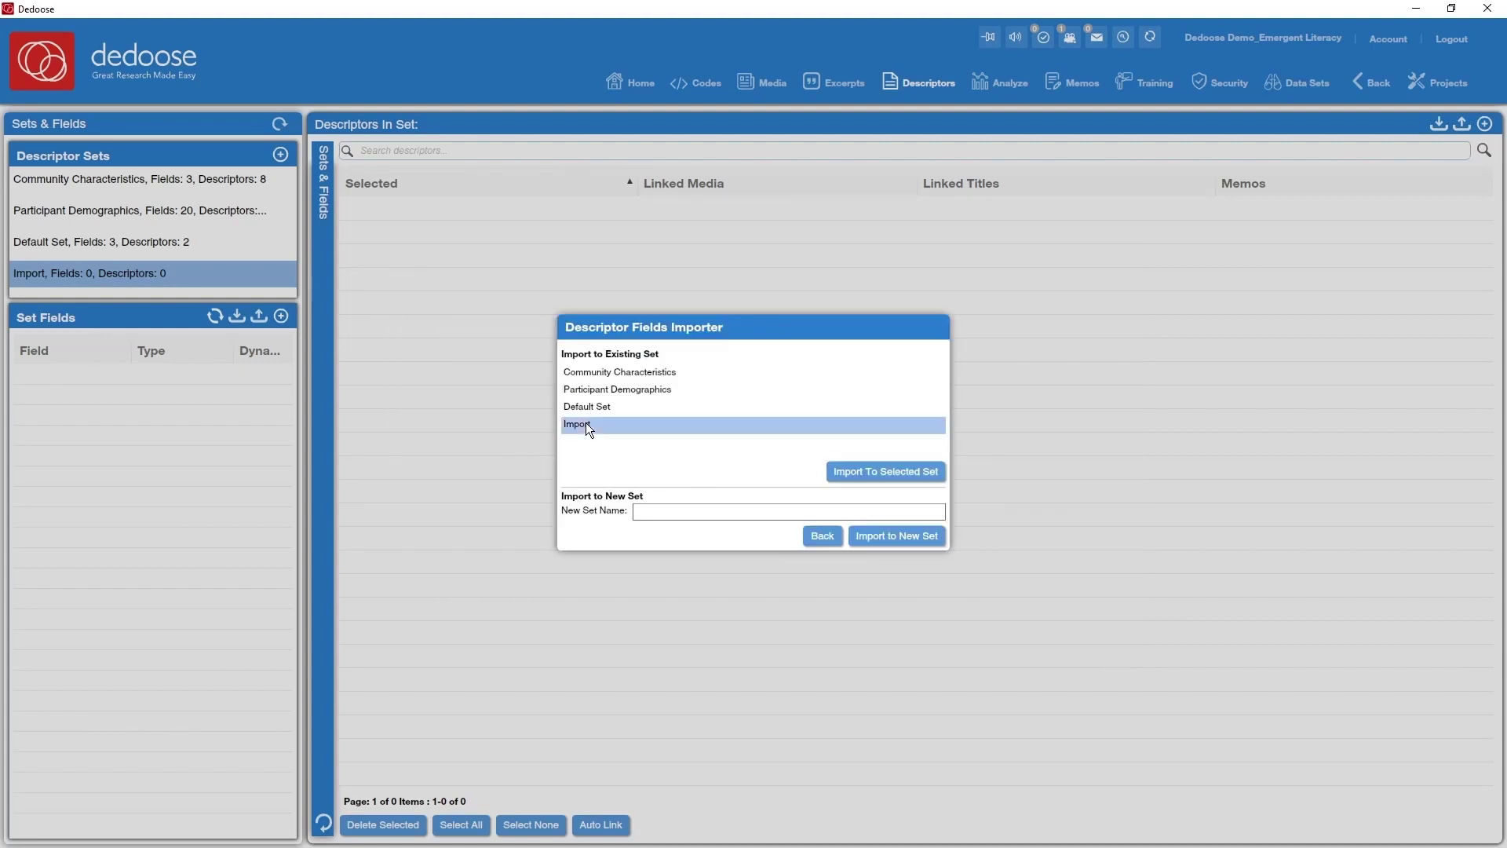
click(870, 472)
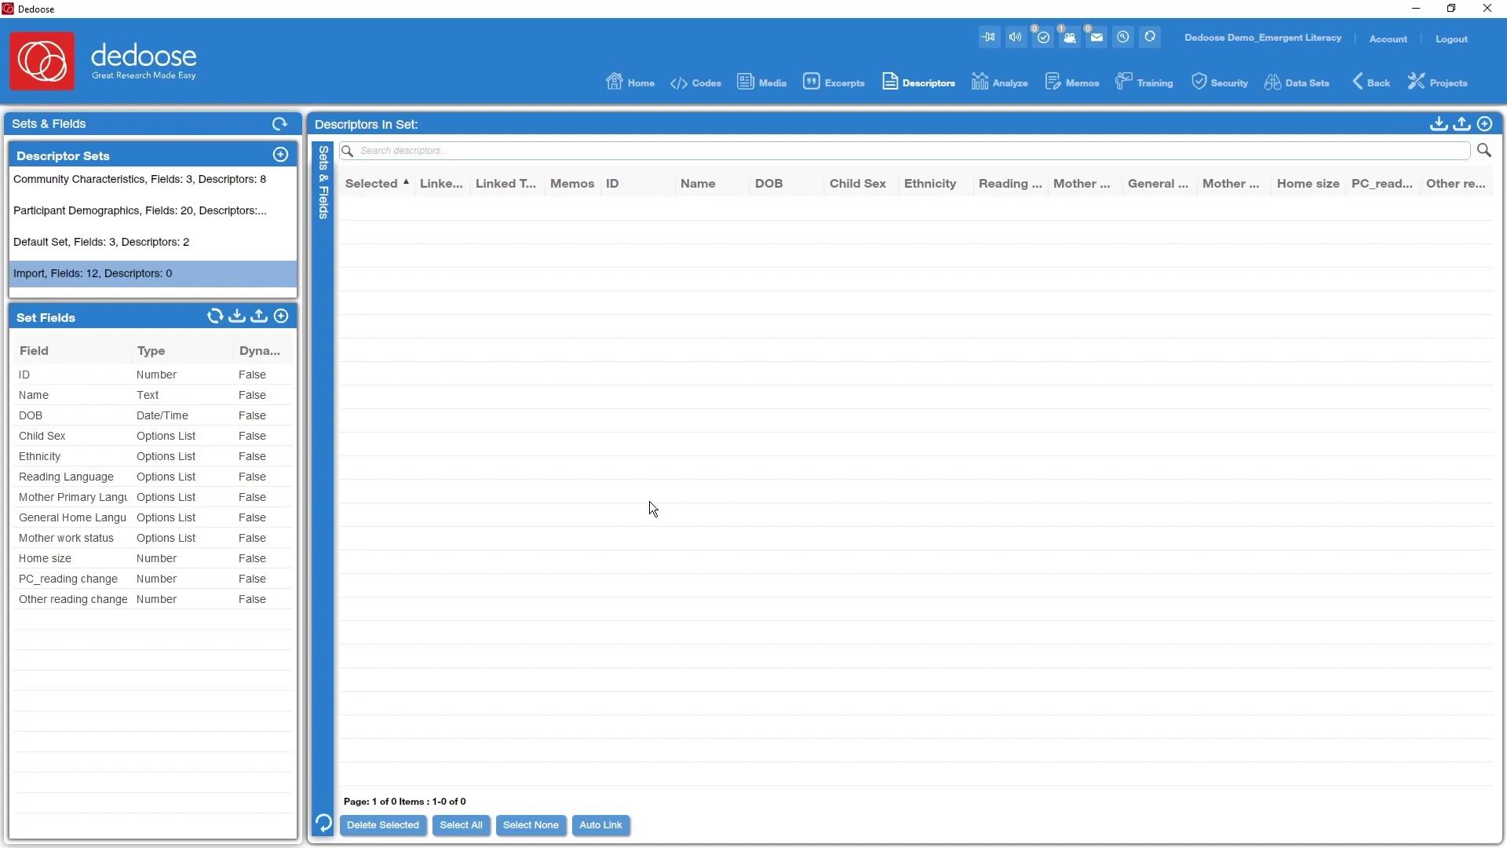
Step: Import descriptor data from the Descriptors File spreadsheet and submit all 20 descriptors
click(1438, 125)
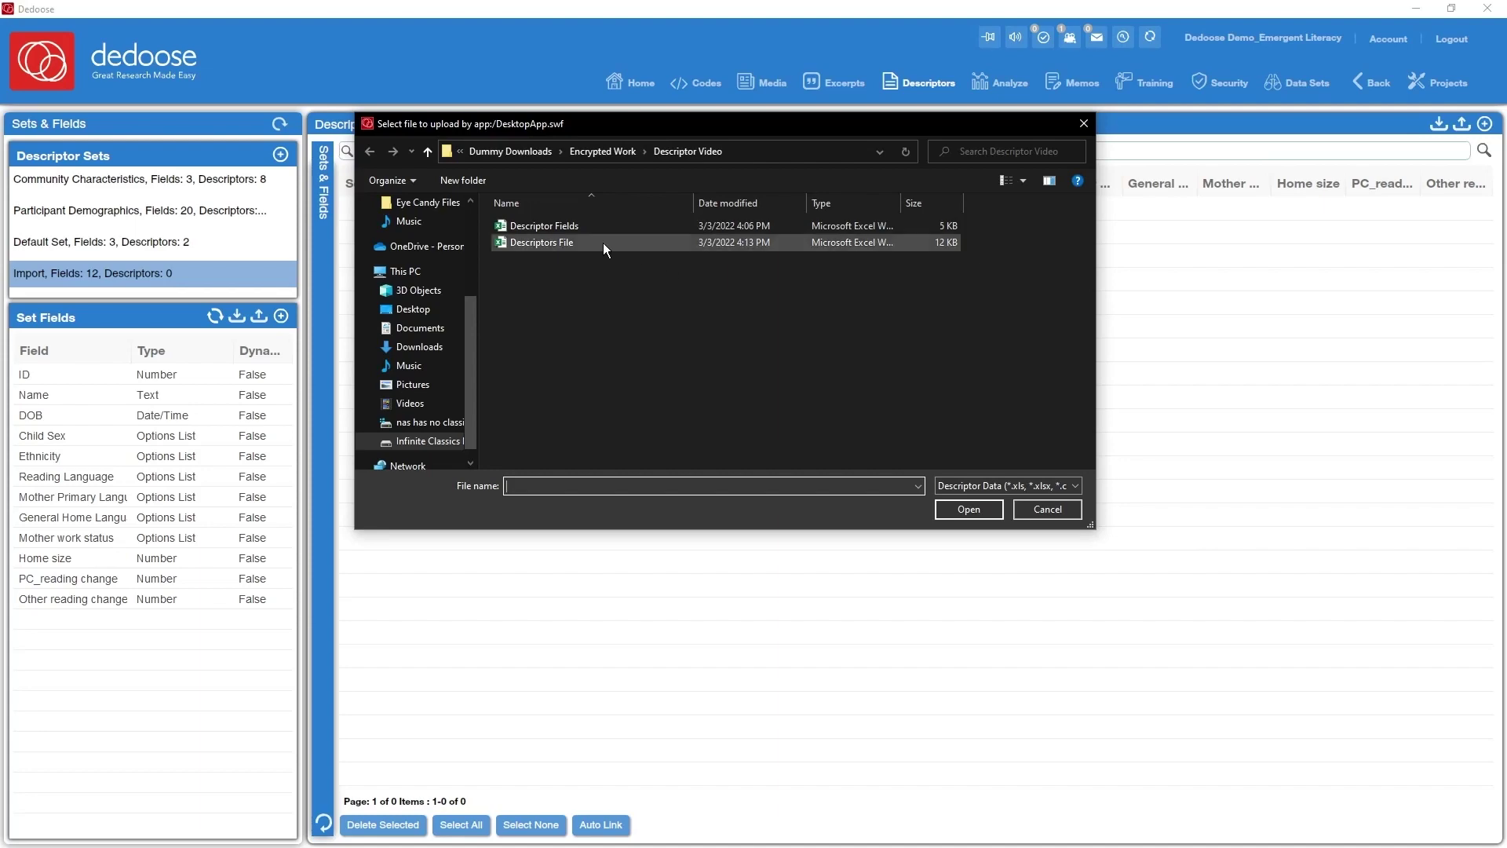
click(603, 243)
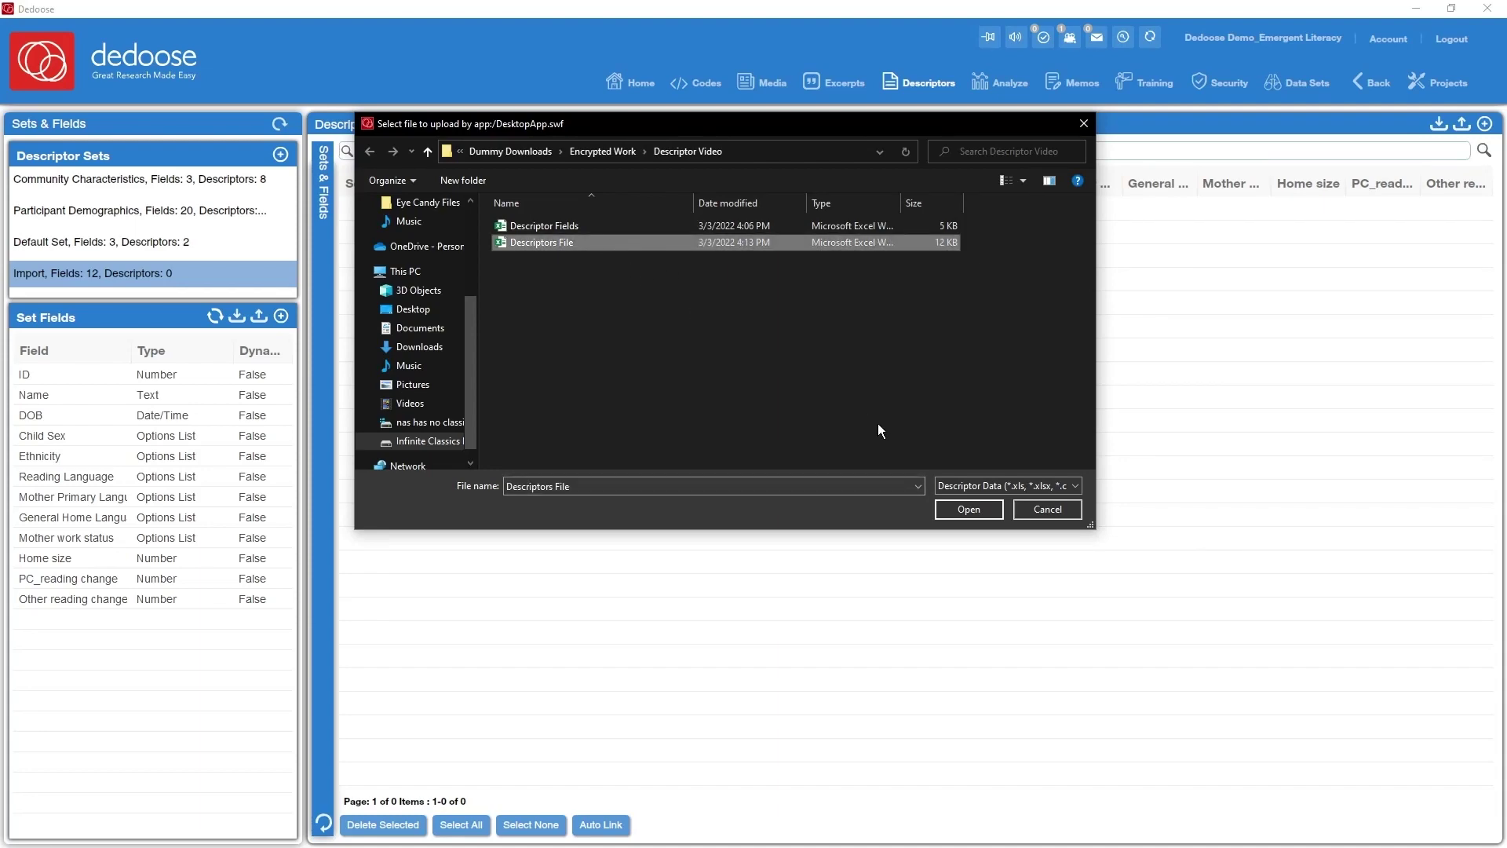
click(968, 509)
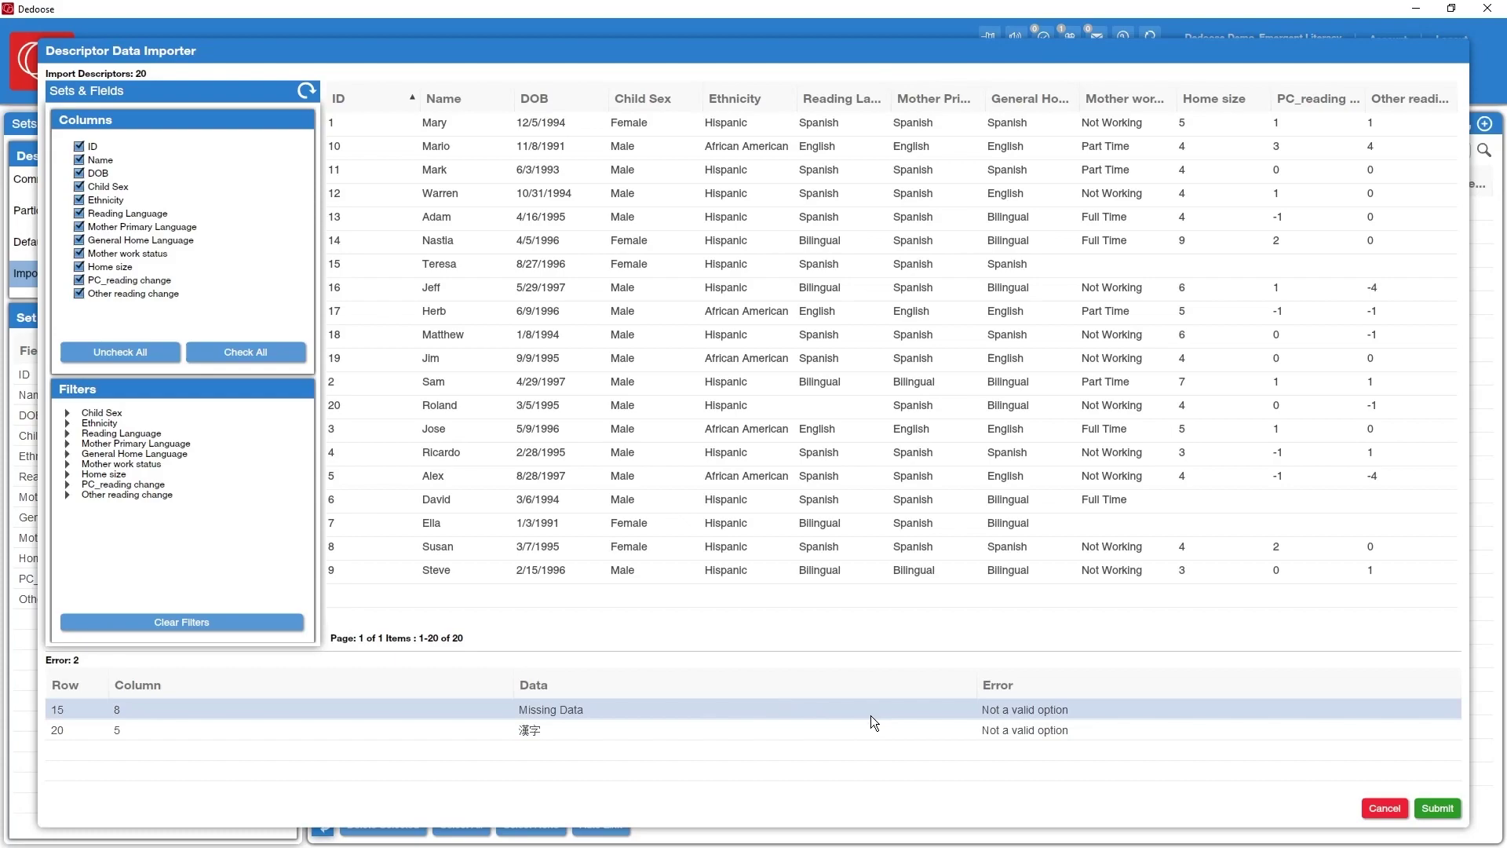
click(1437, 808)
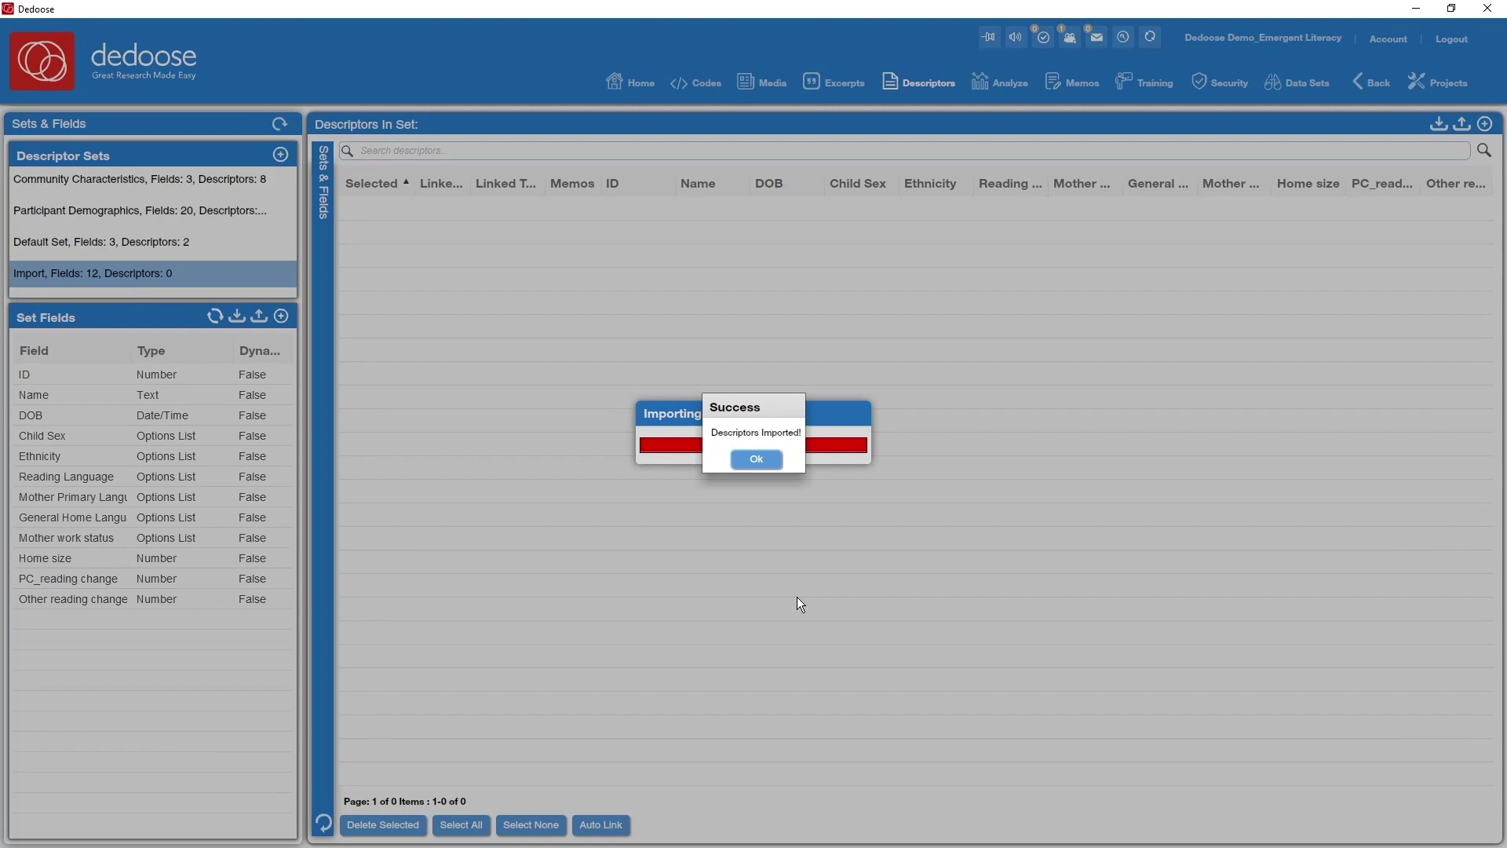
Step: Dismiss the success message, collapse Sets & Fields, and show Columns and Filters options
click(756, 460)
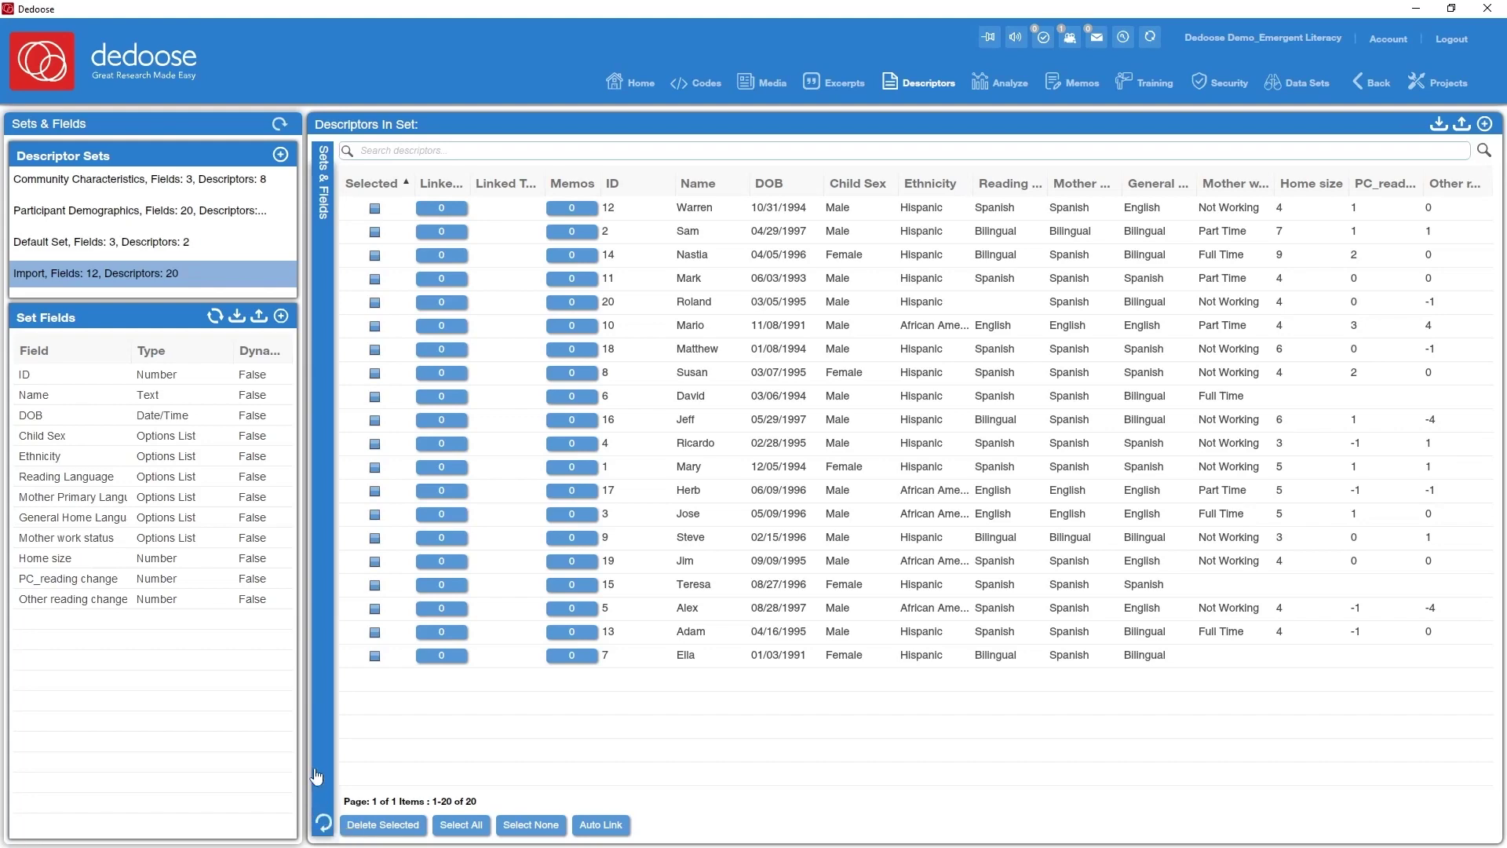
click(279, 125)
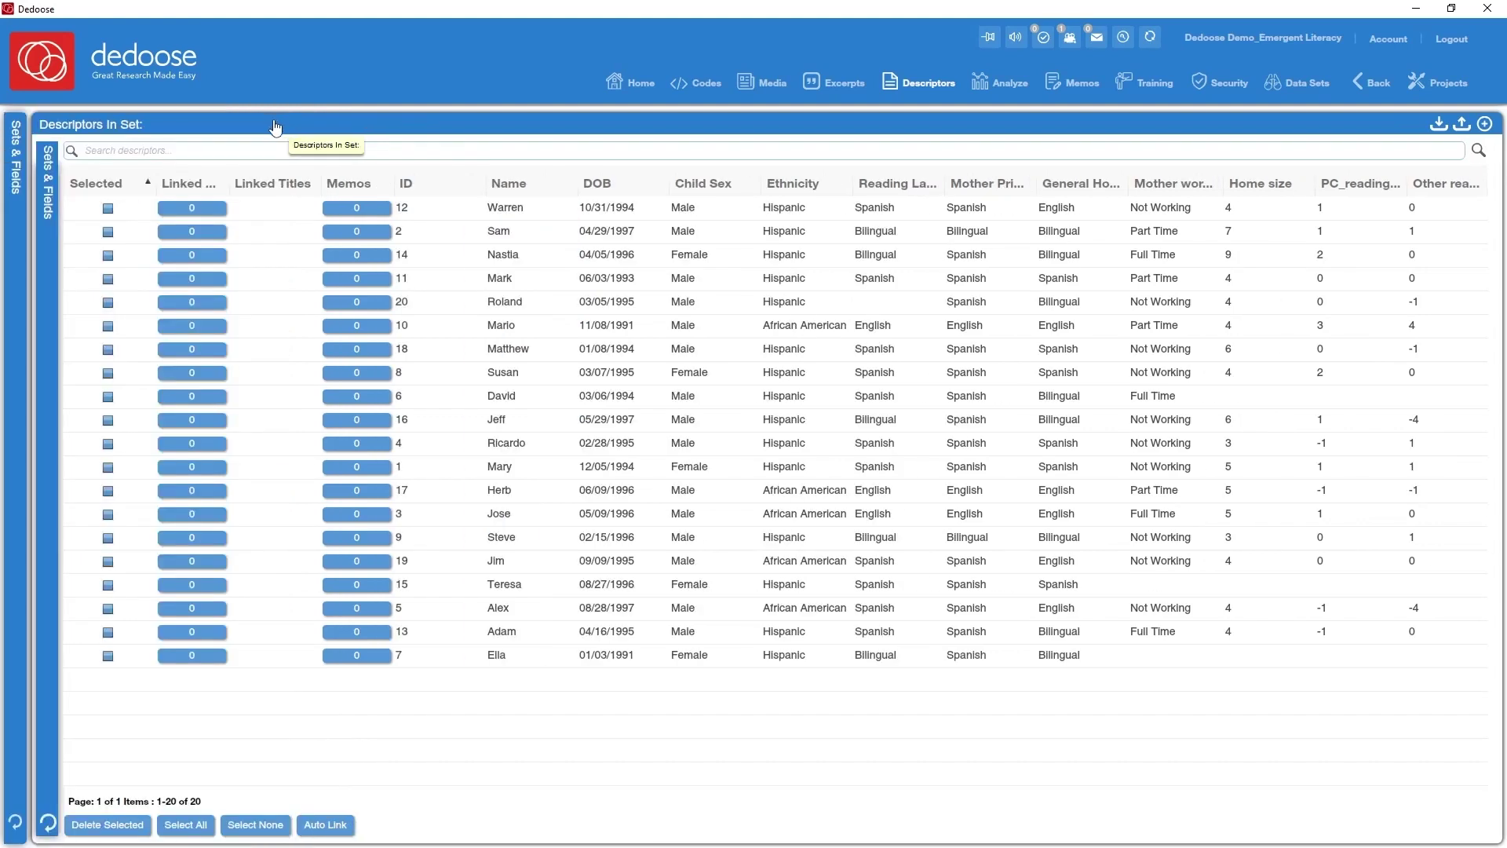
click(48, 822)
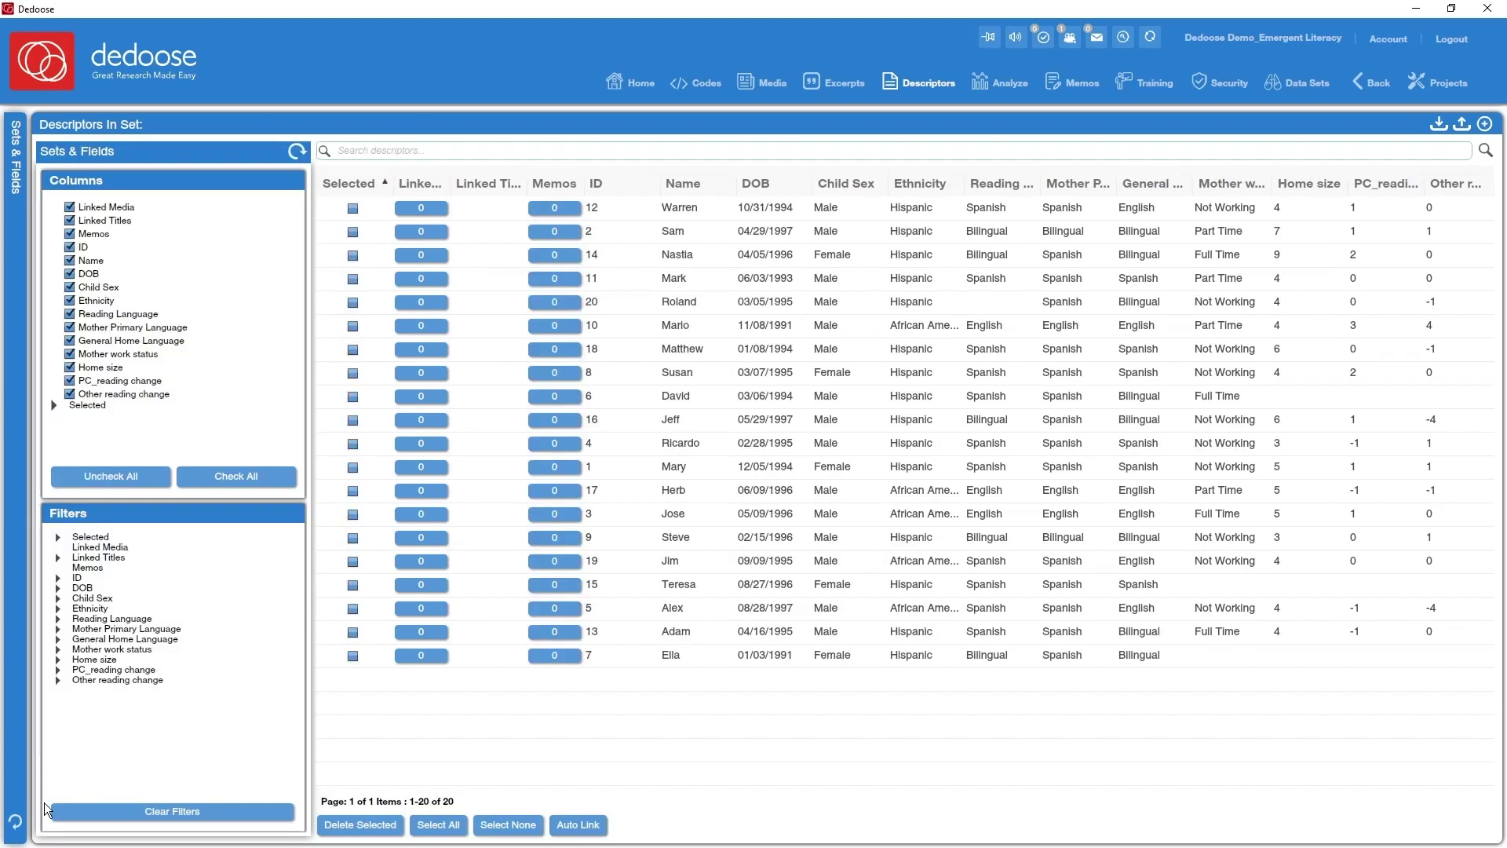
Step: Show only the ID, Name, General Home Language and Mother work status columns
click(120, 477)
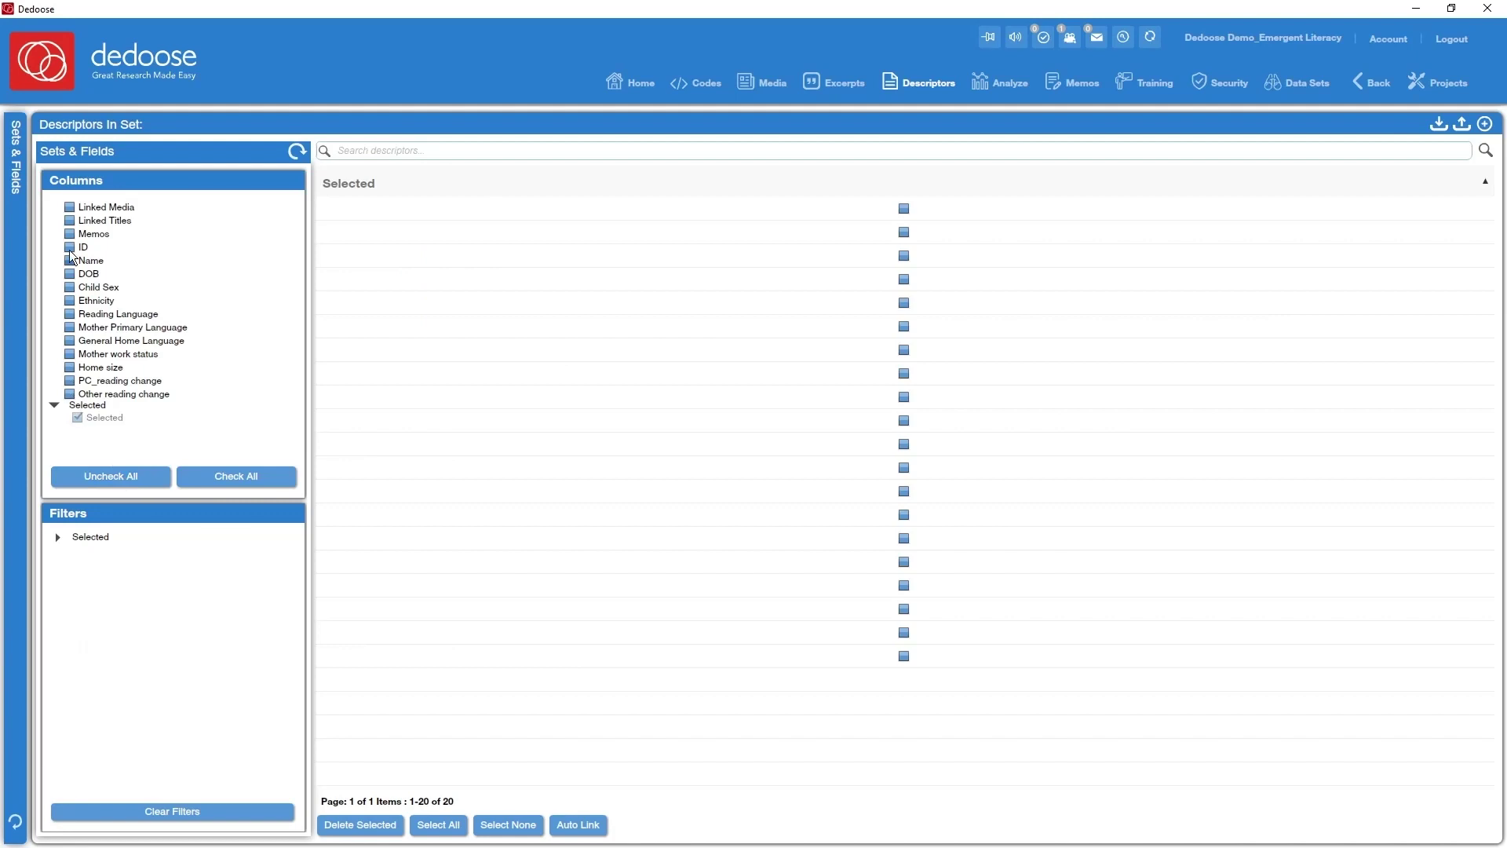
click(70, 247)
click(70, 260)
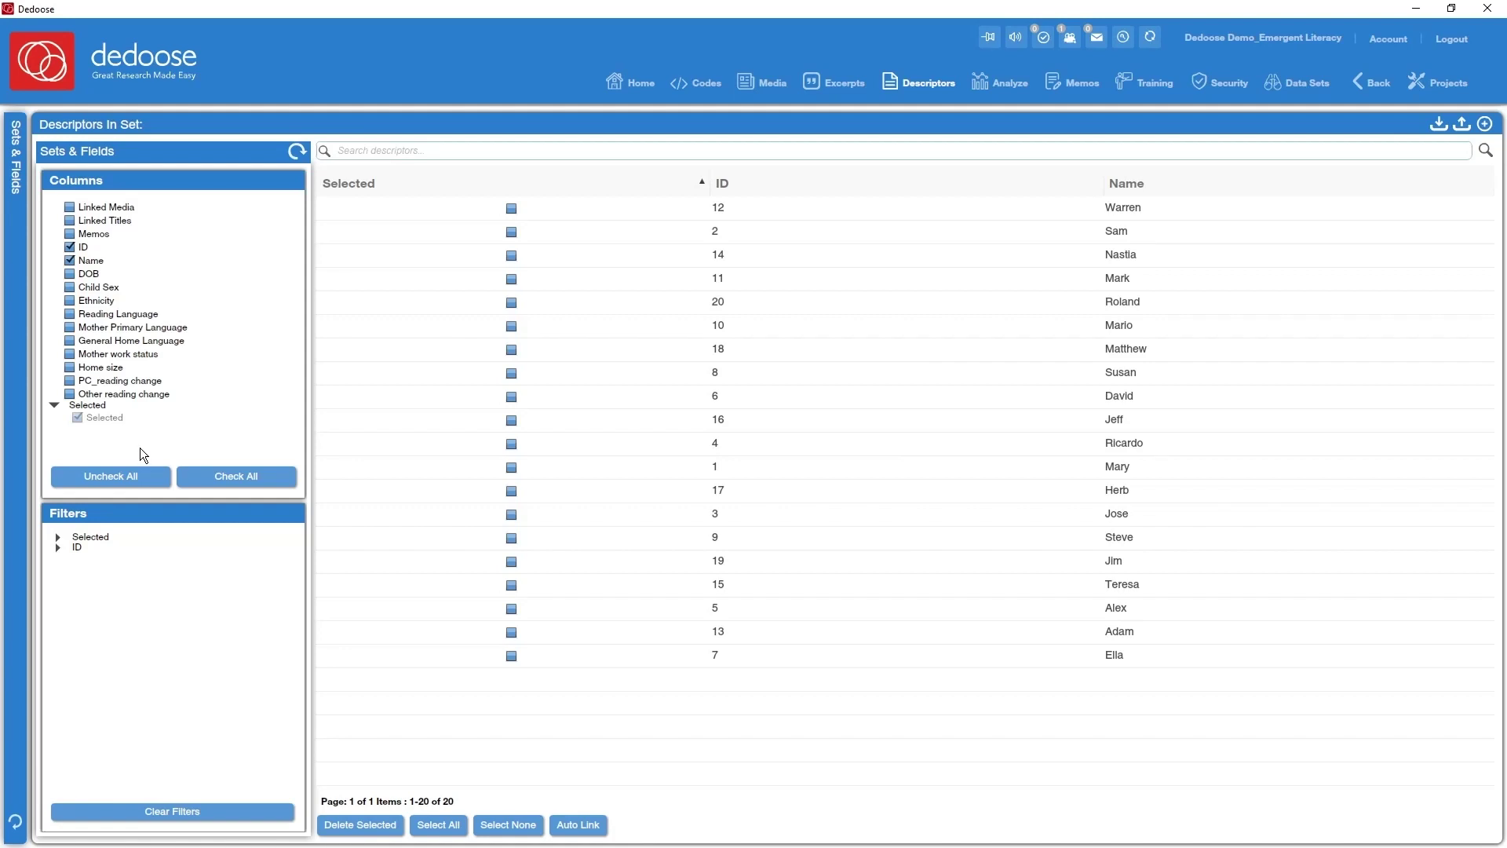
click(71, 342)
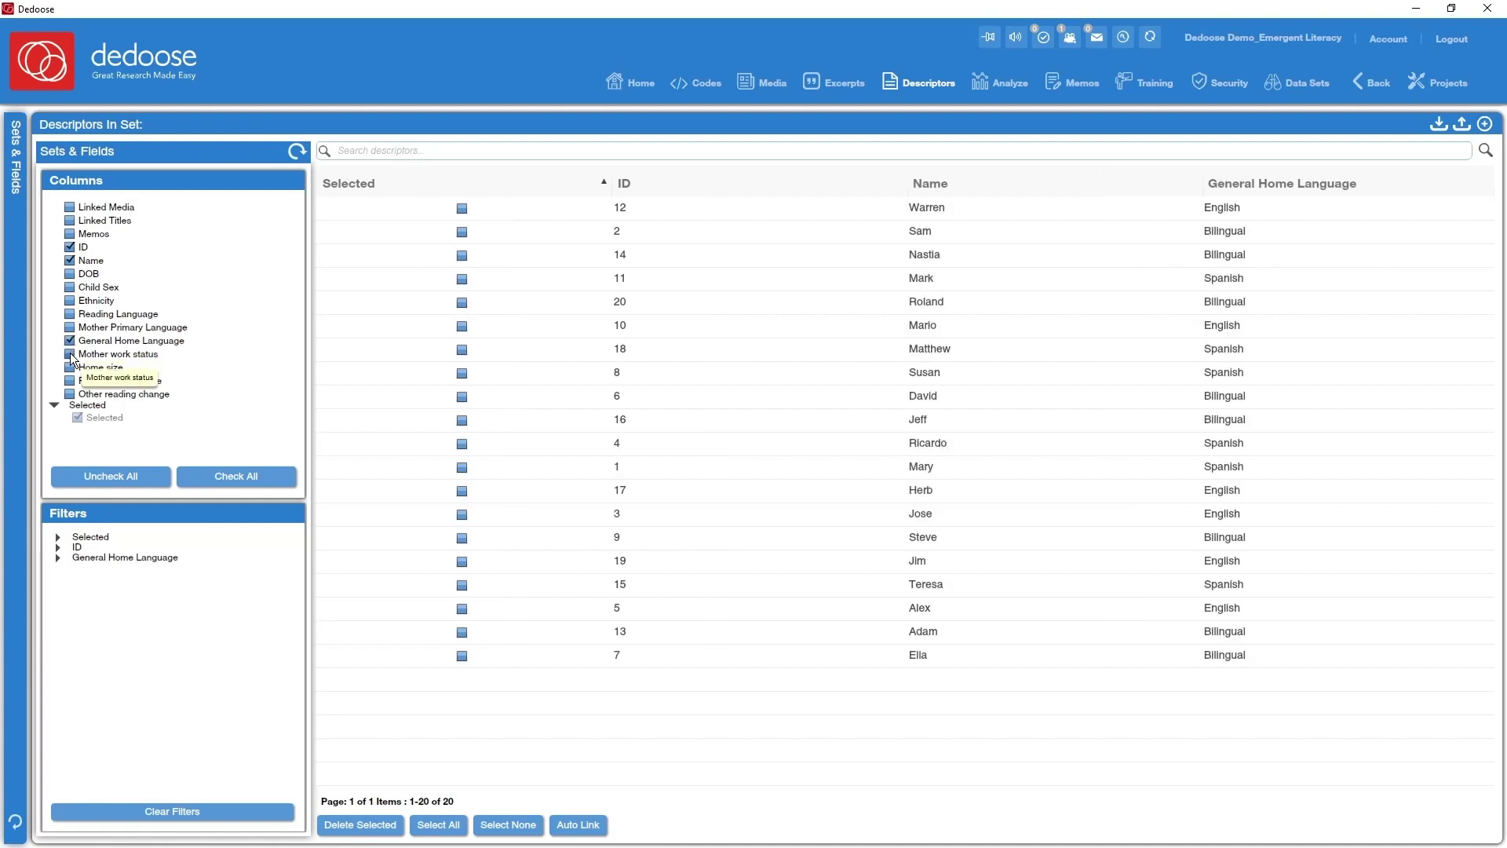
click(70, 354)
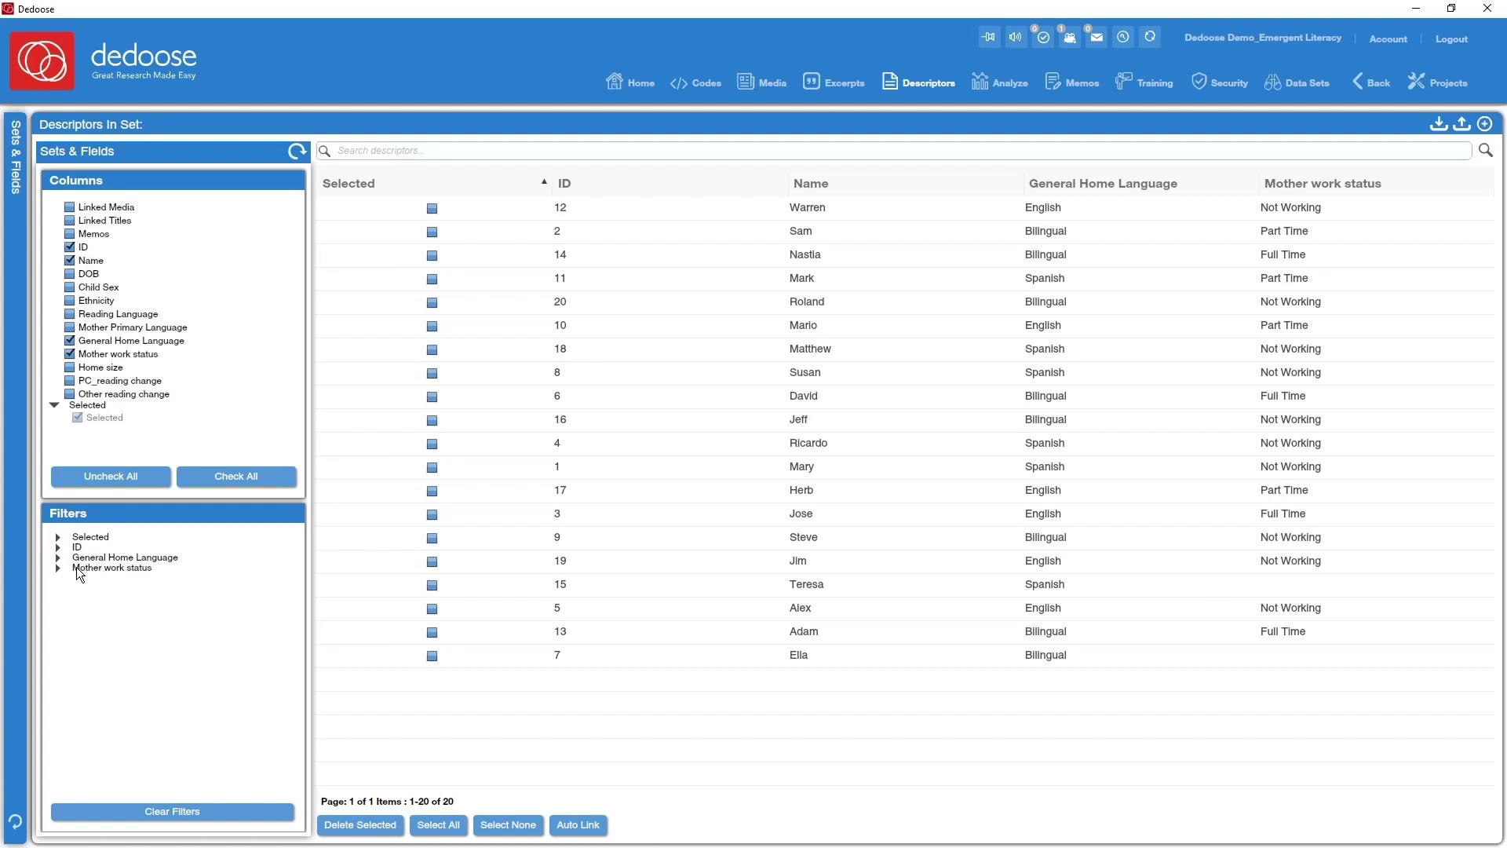
Step: Filter descriptors to English or Spanish home language and Part Time mother work status
click(58, 559)
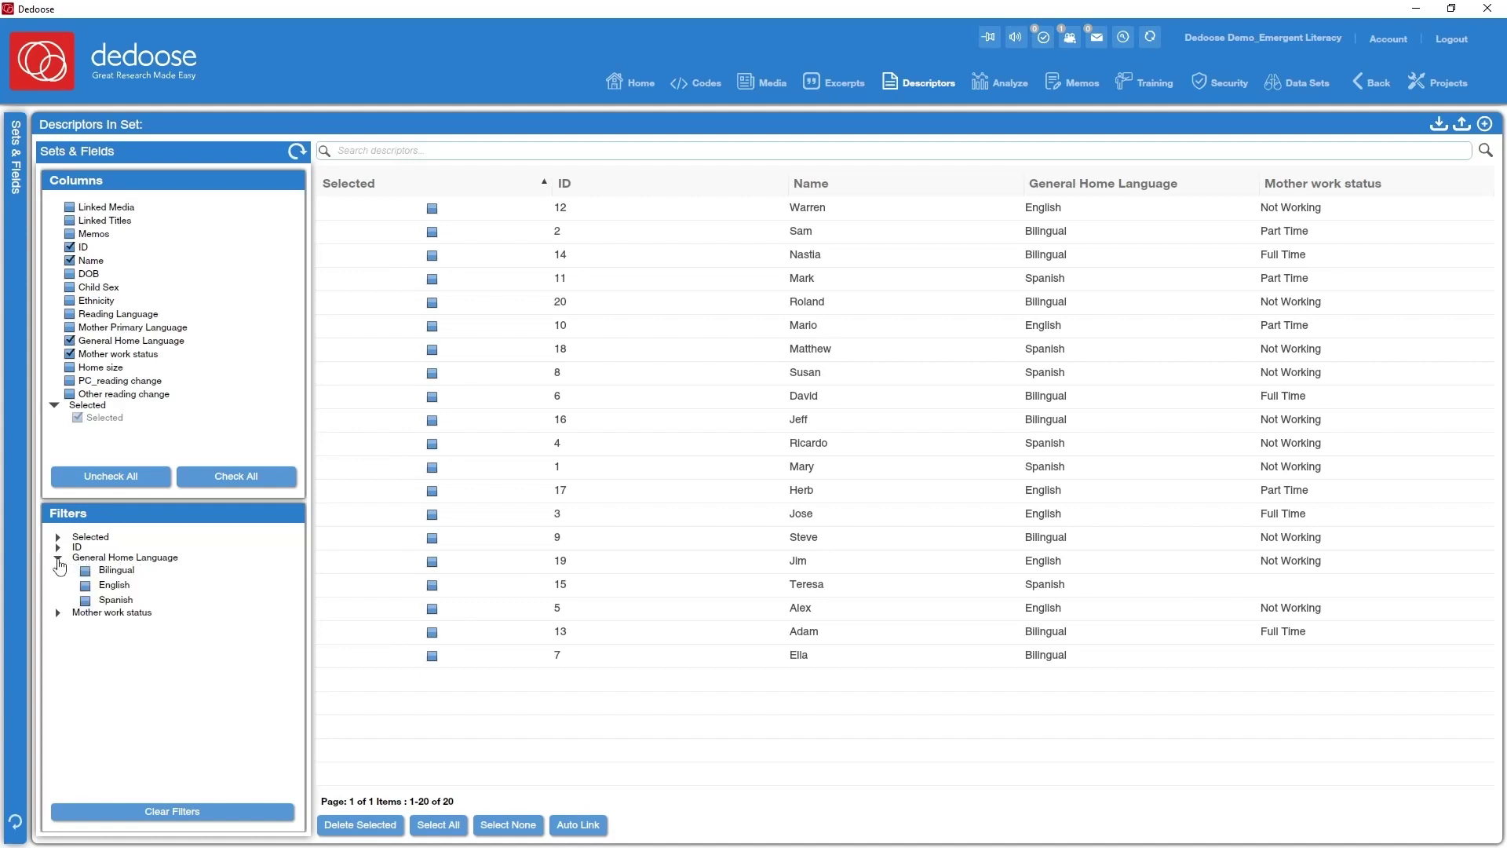
click(85, 585)
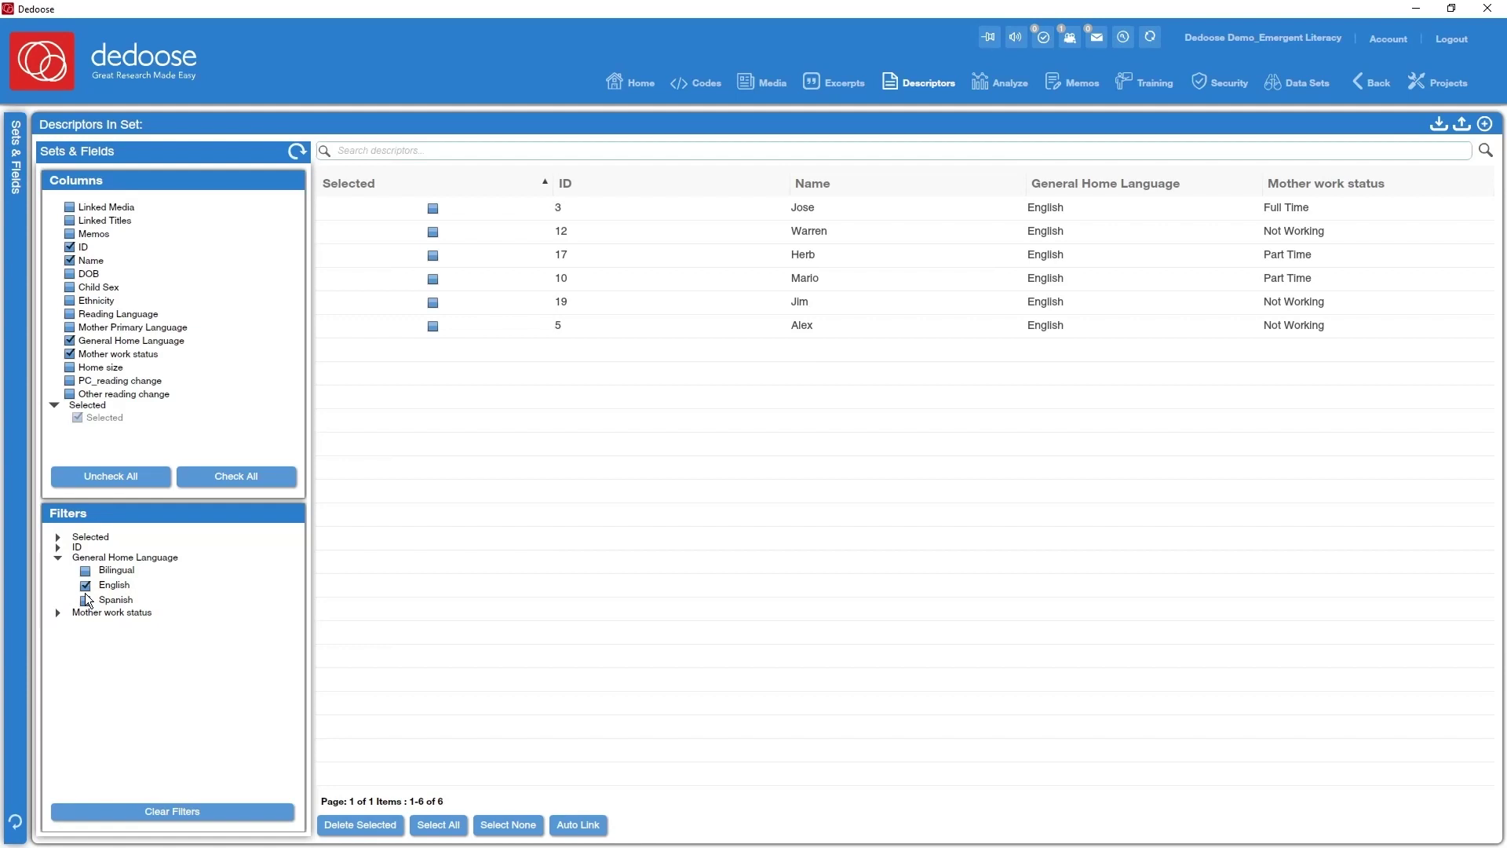
click(86, 601)
click(58, 614)
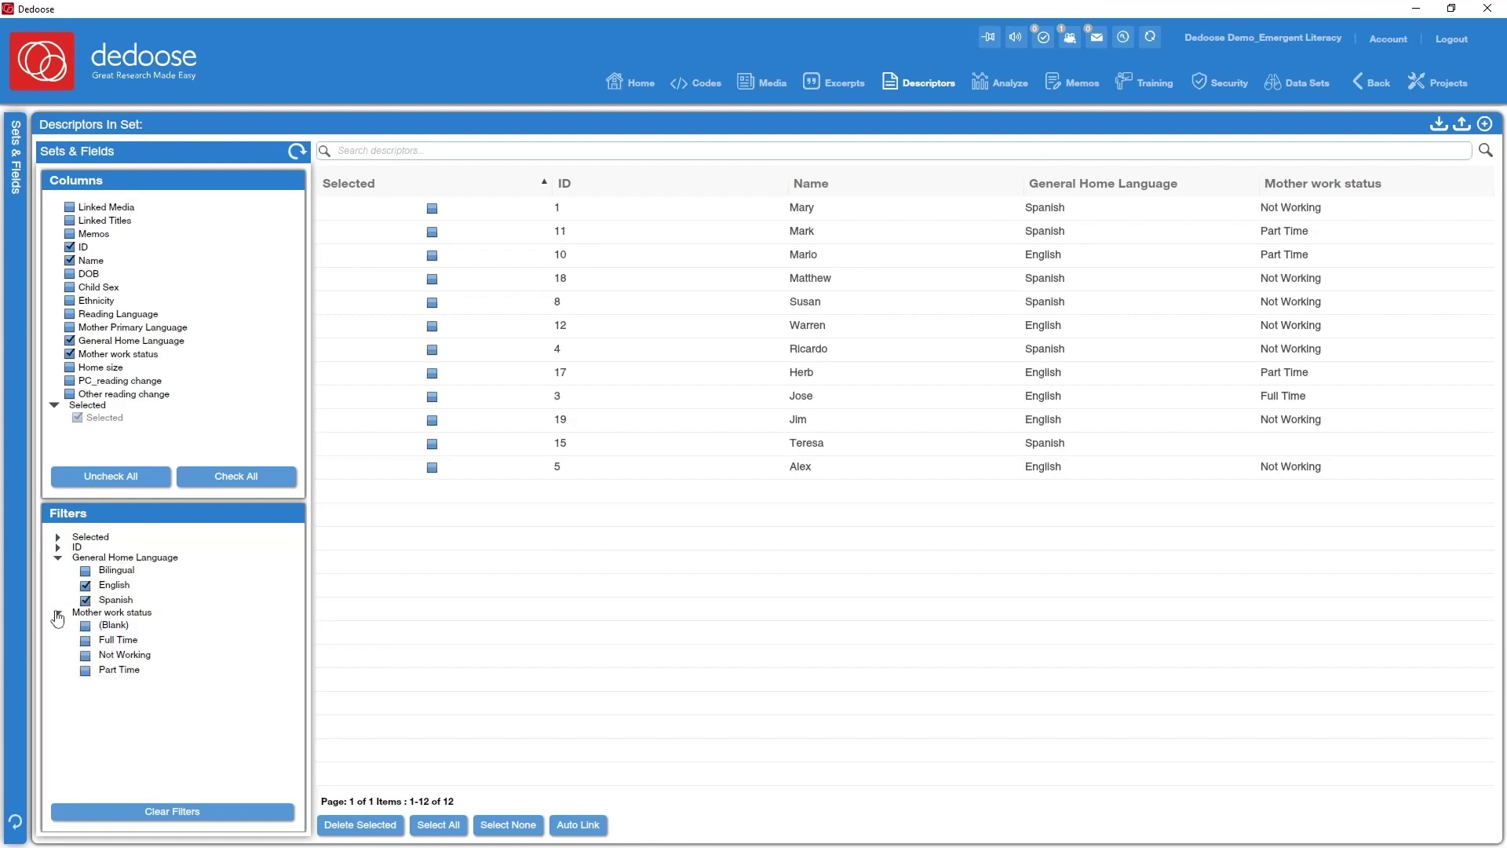
click(85, 671)
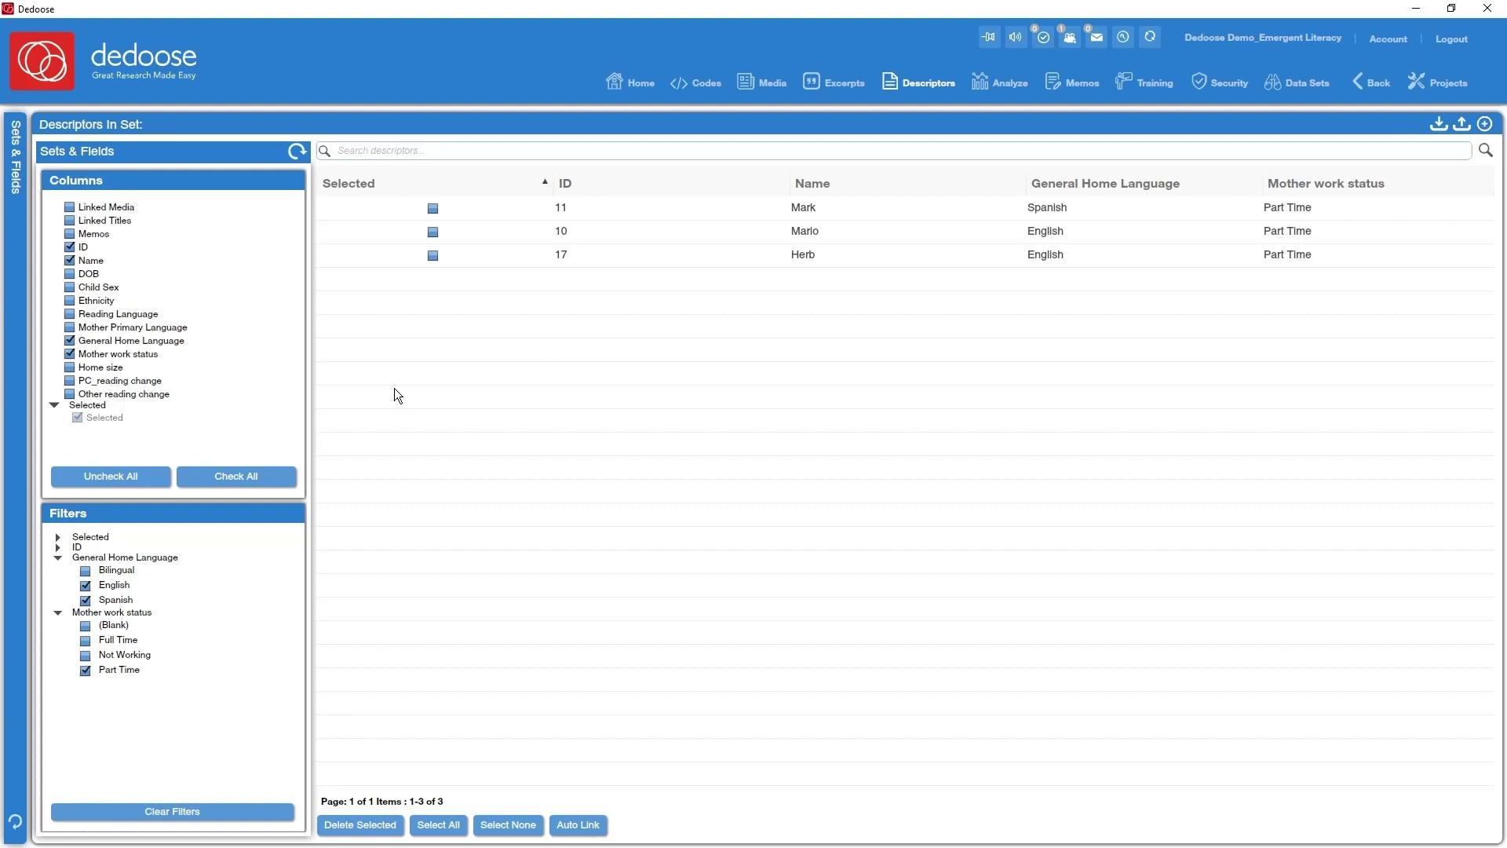
Step: Delete the Import descriptor set
click(15, 824)
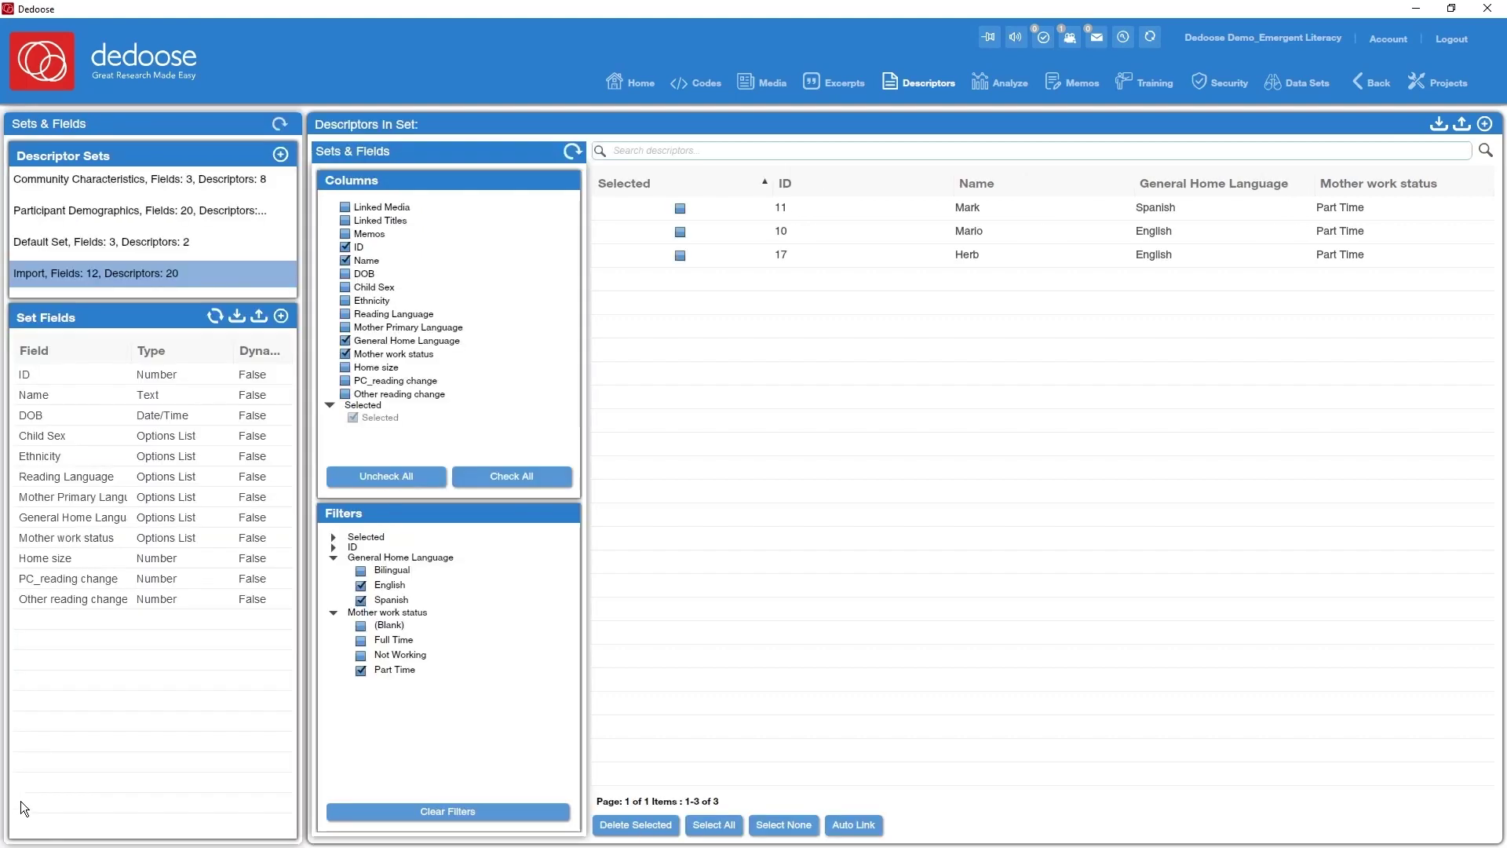
click(312, 295)
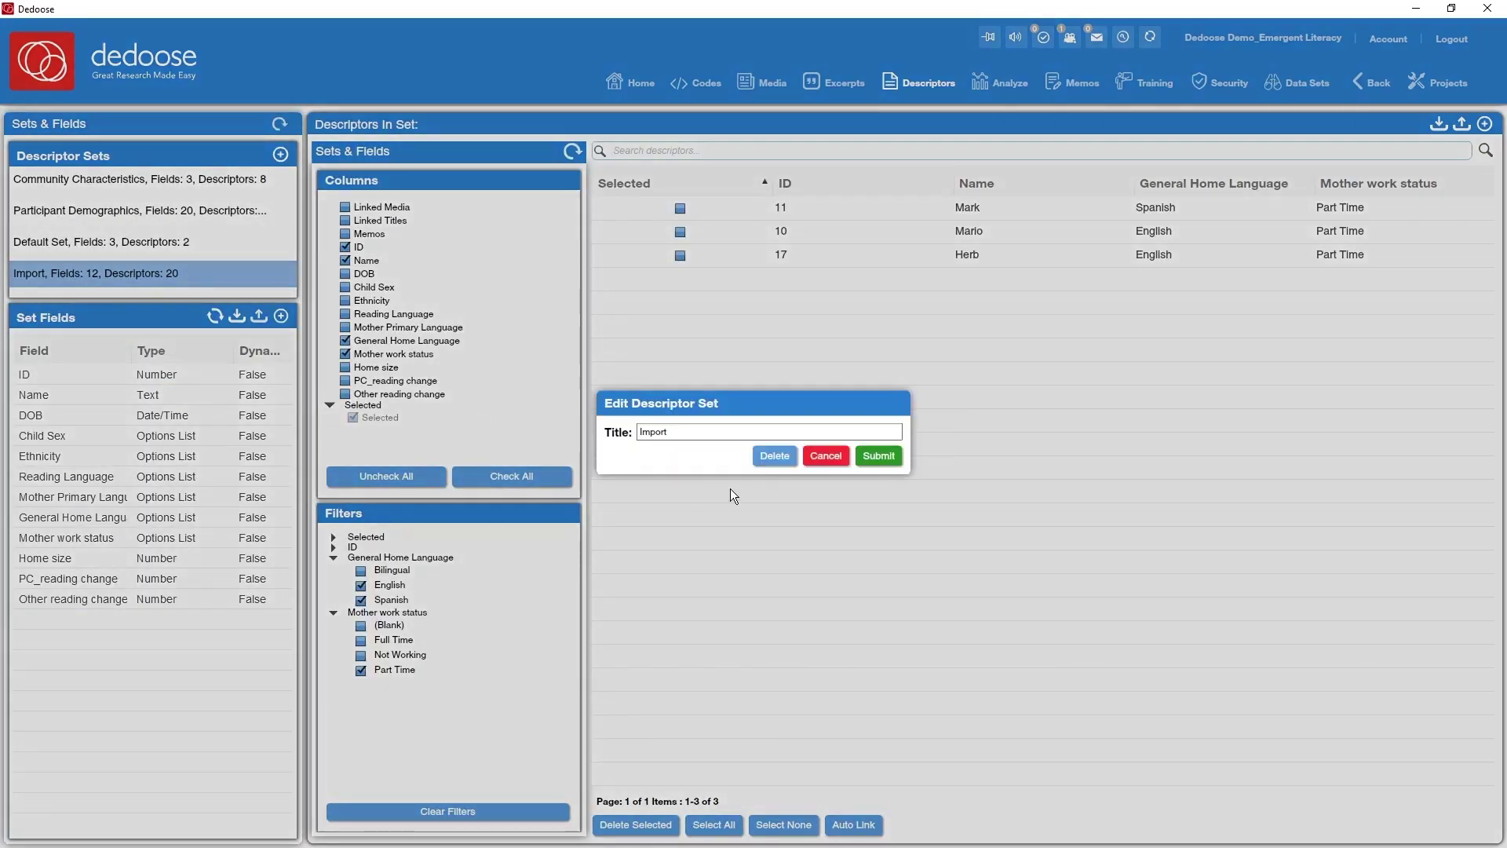
click(765, 456)
click(729, 464)
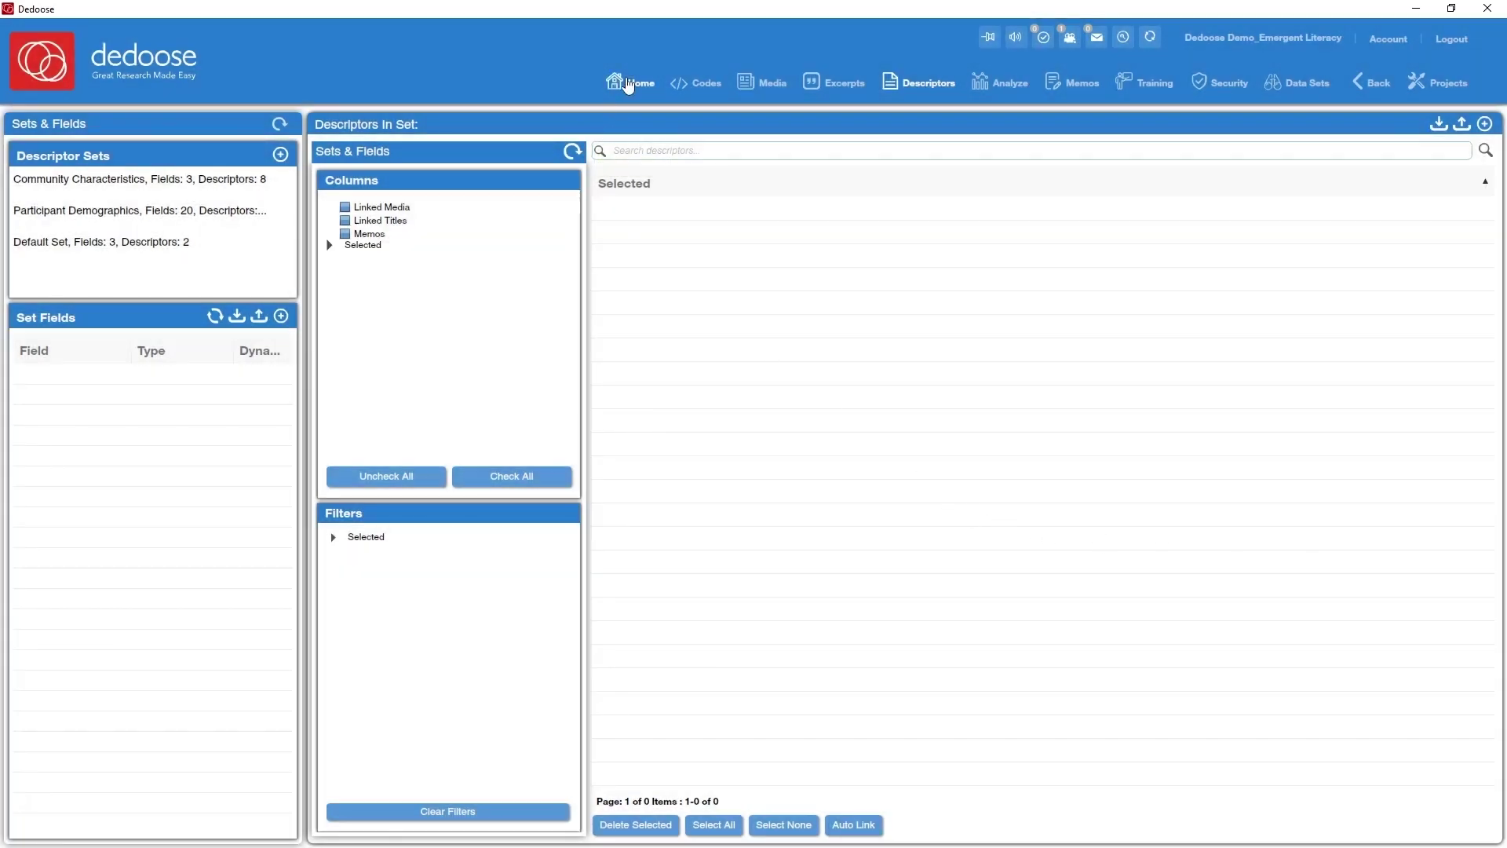
Step: Import the Descriptors File spreadsheet from the project dashboard's Import Spreadsheet option
click(630, 82)
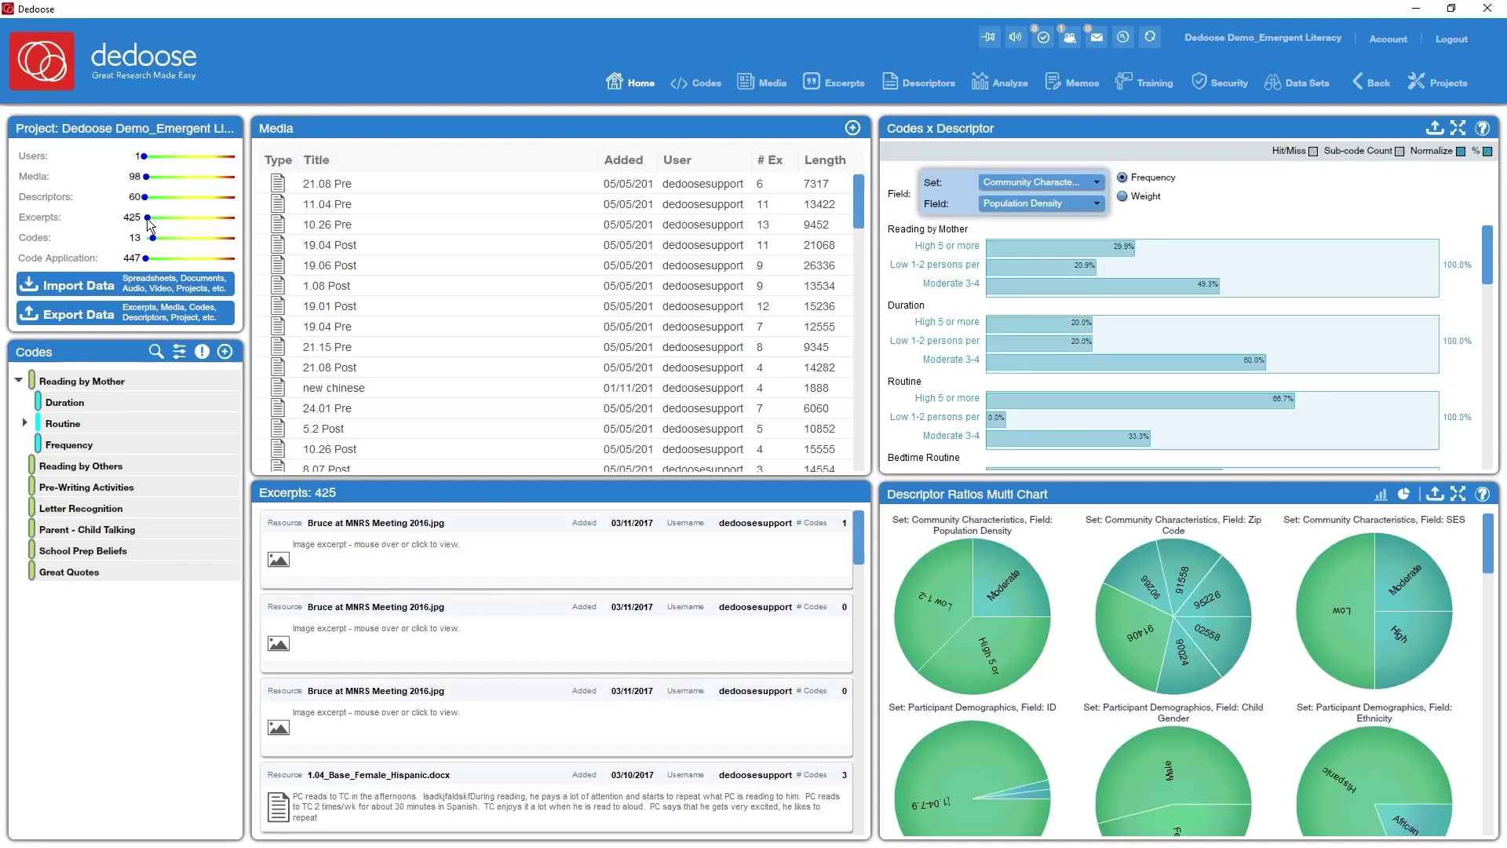
click(114, 281)
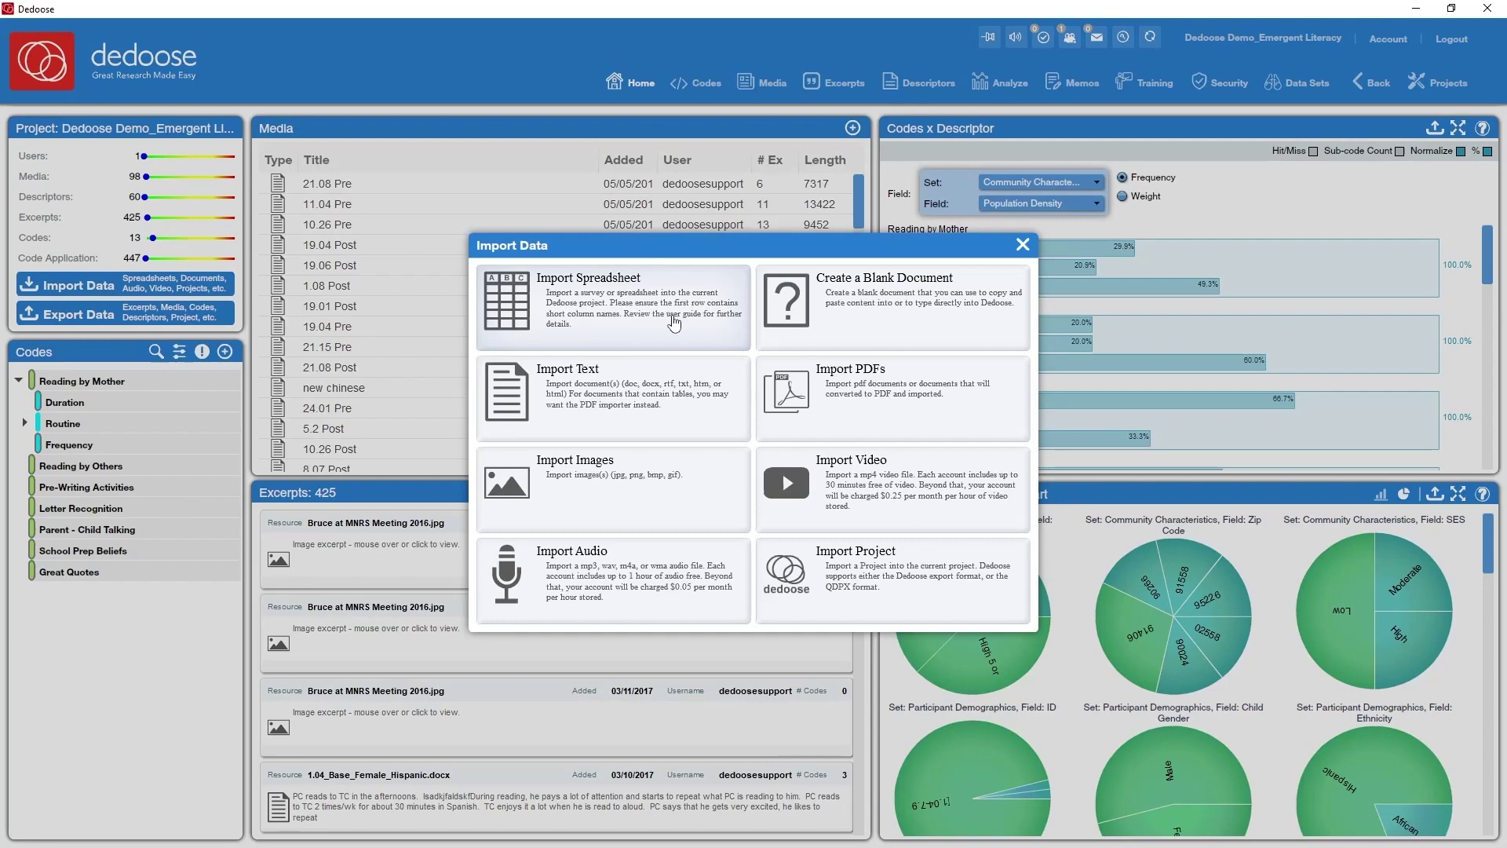
click(704, 322)
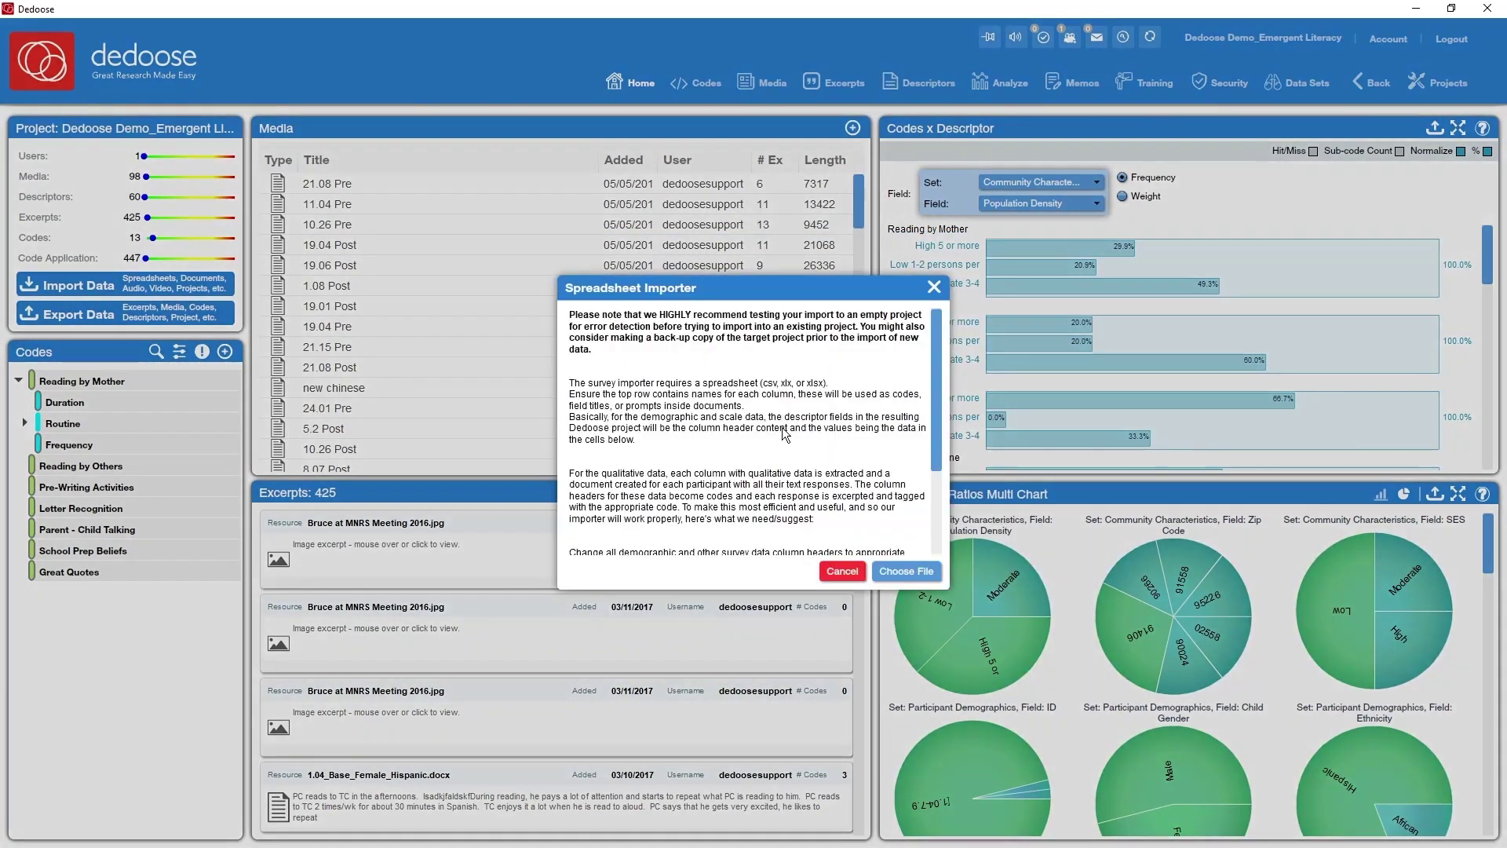
click(907, 571)
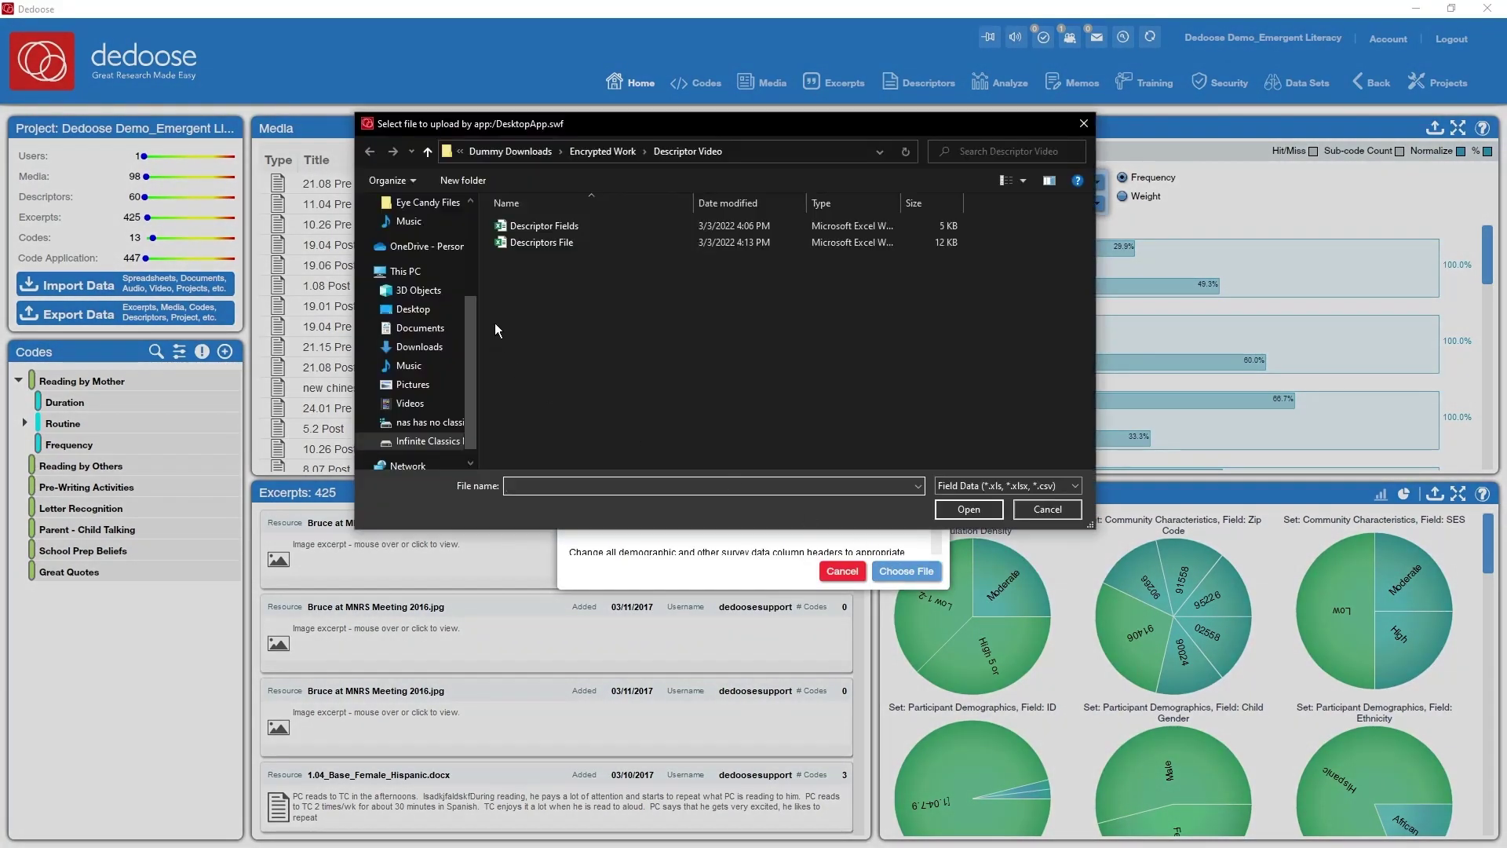
click(582, 240)
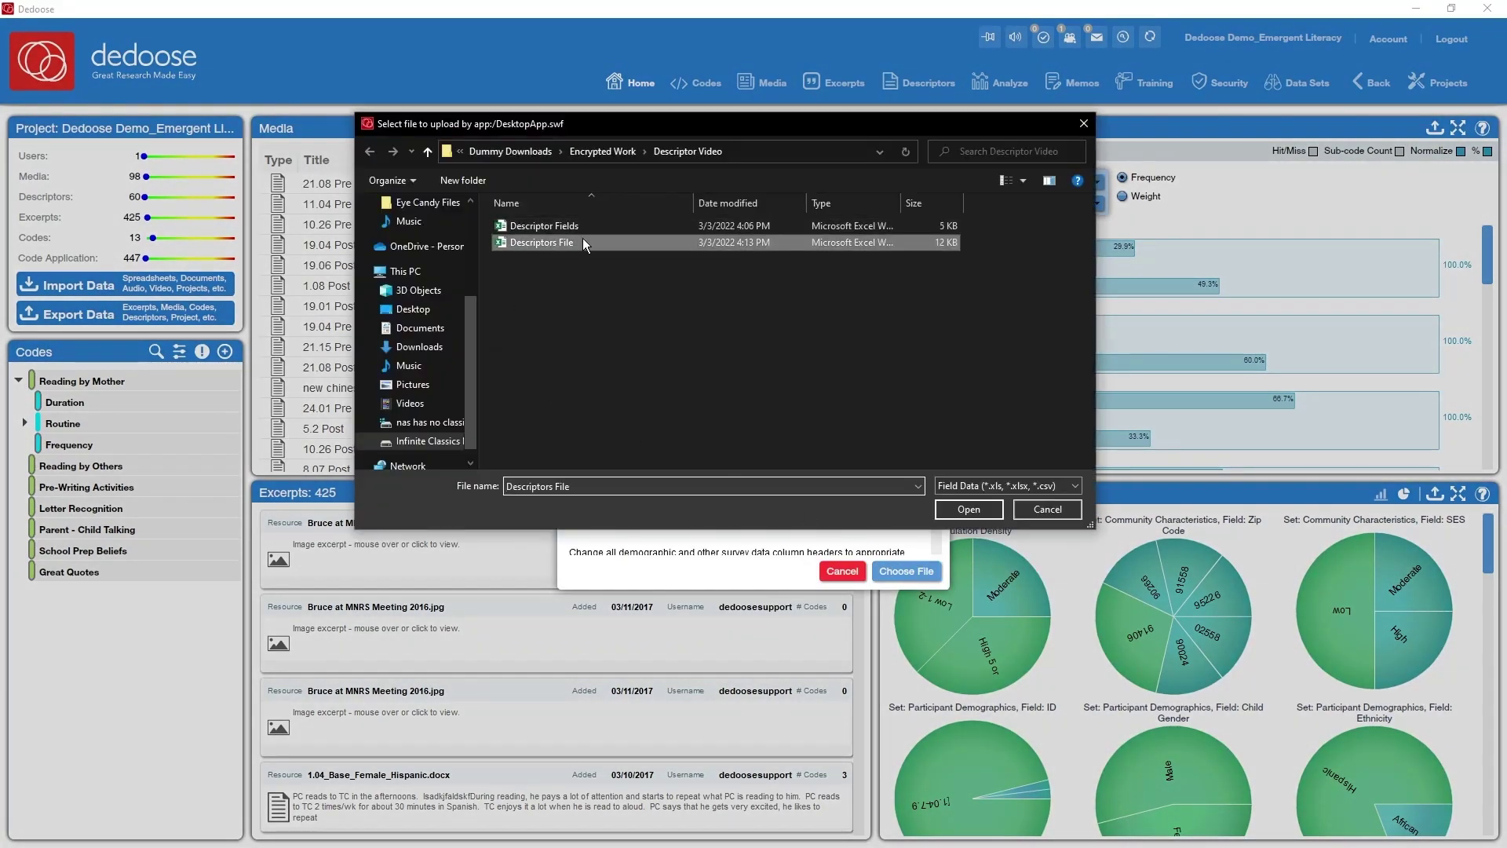
click(970, 510)
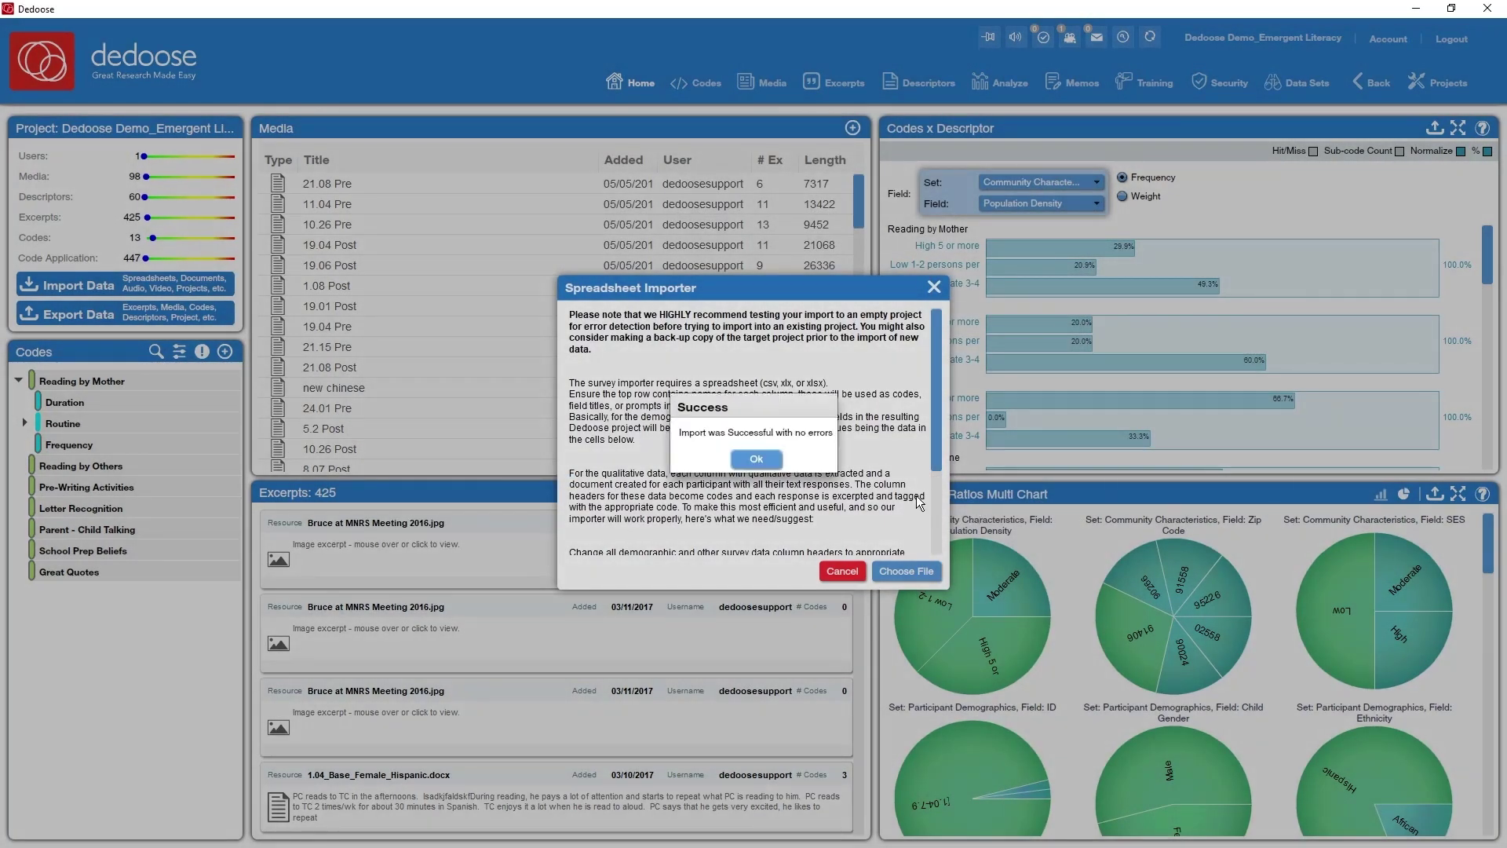
click(774, 458)
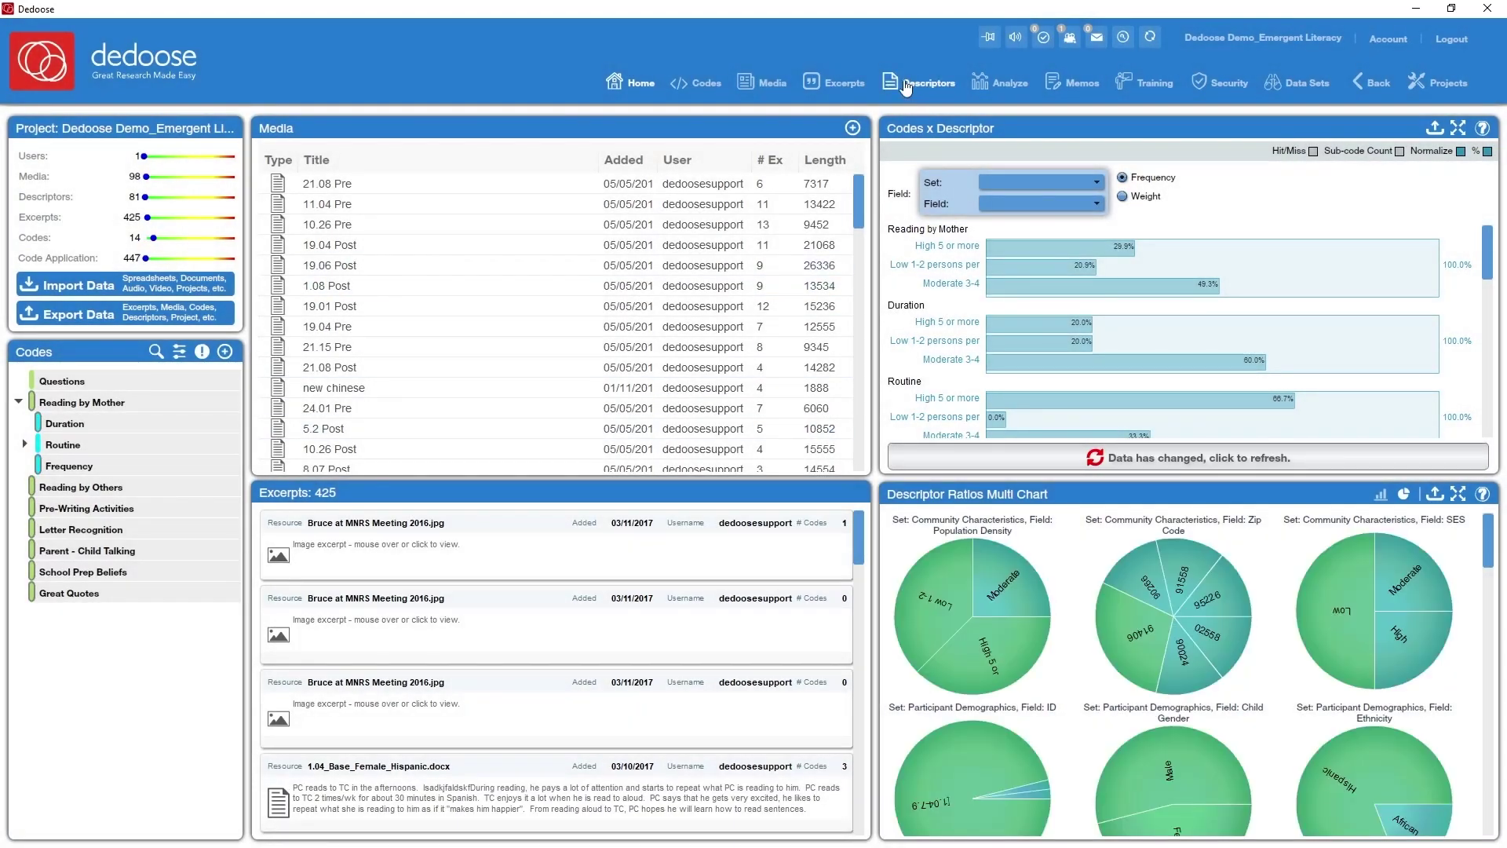
Step: Review the Imported Set's fields and descriptors, then delete the Default Set
click(906, 85)
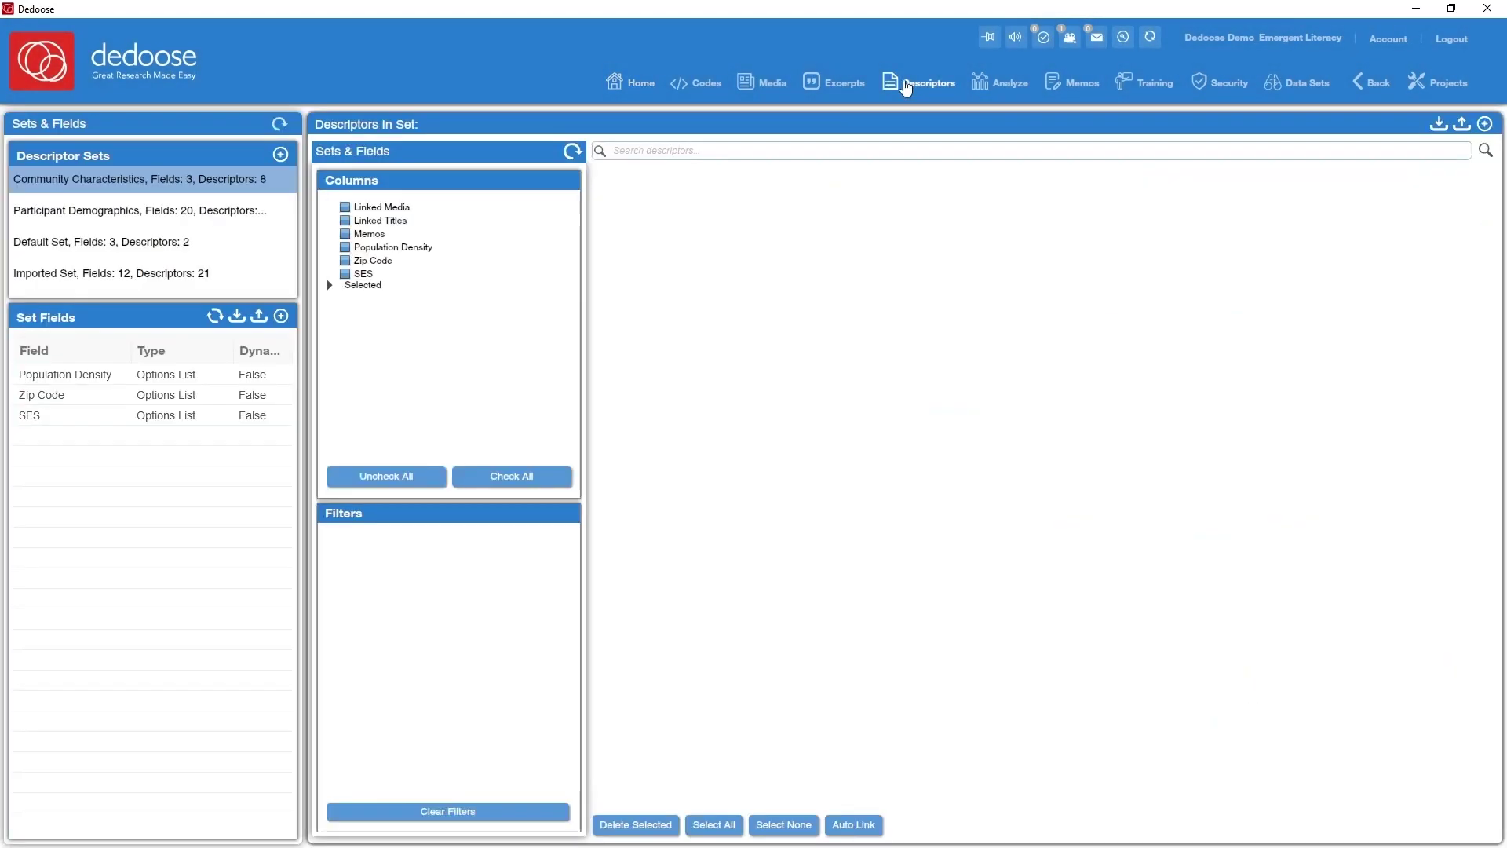
click(188, 281)
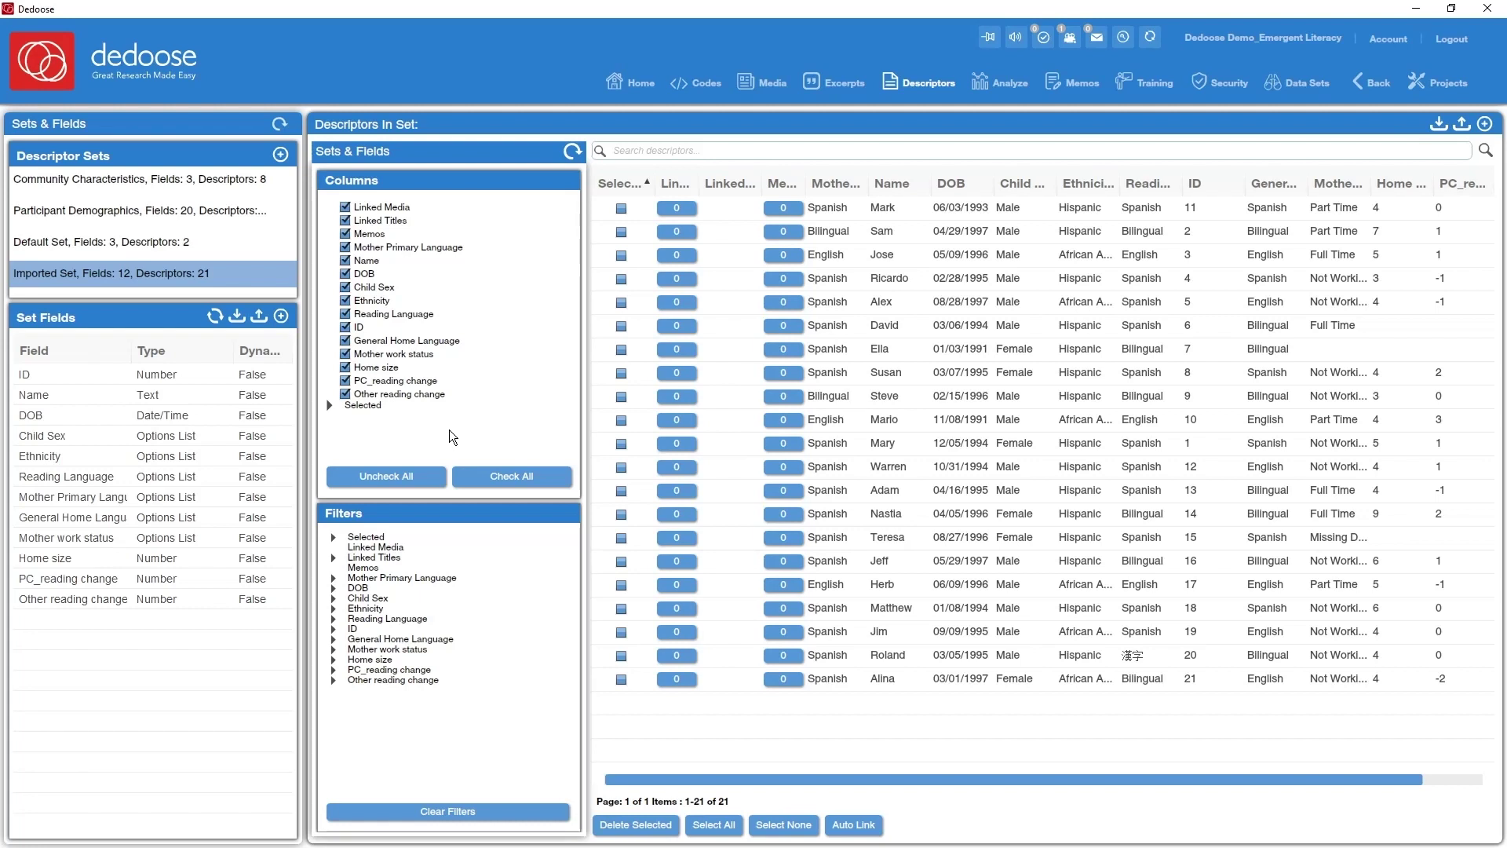
click(284, 250)
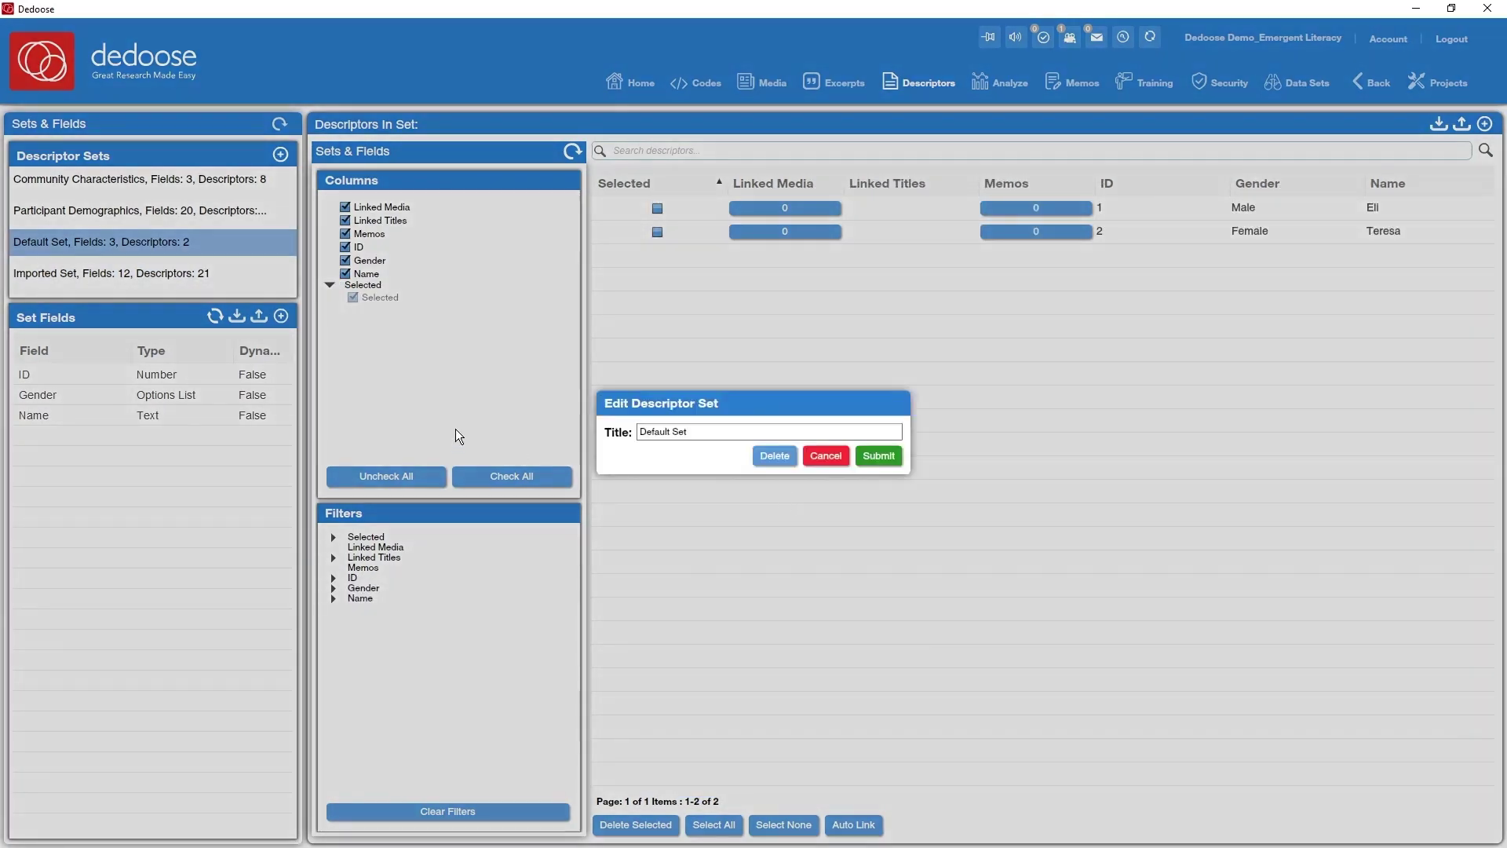
click(772, 452)
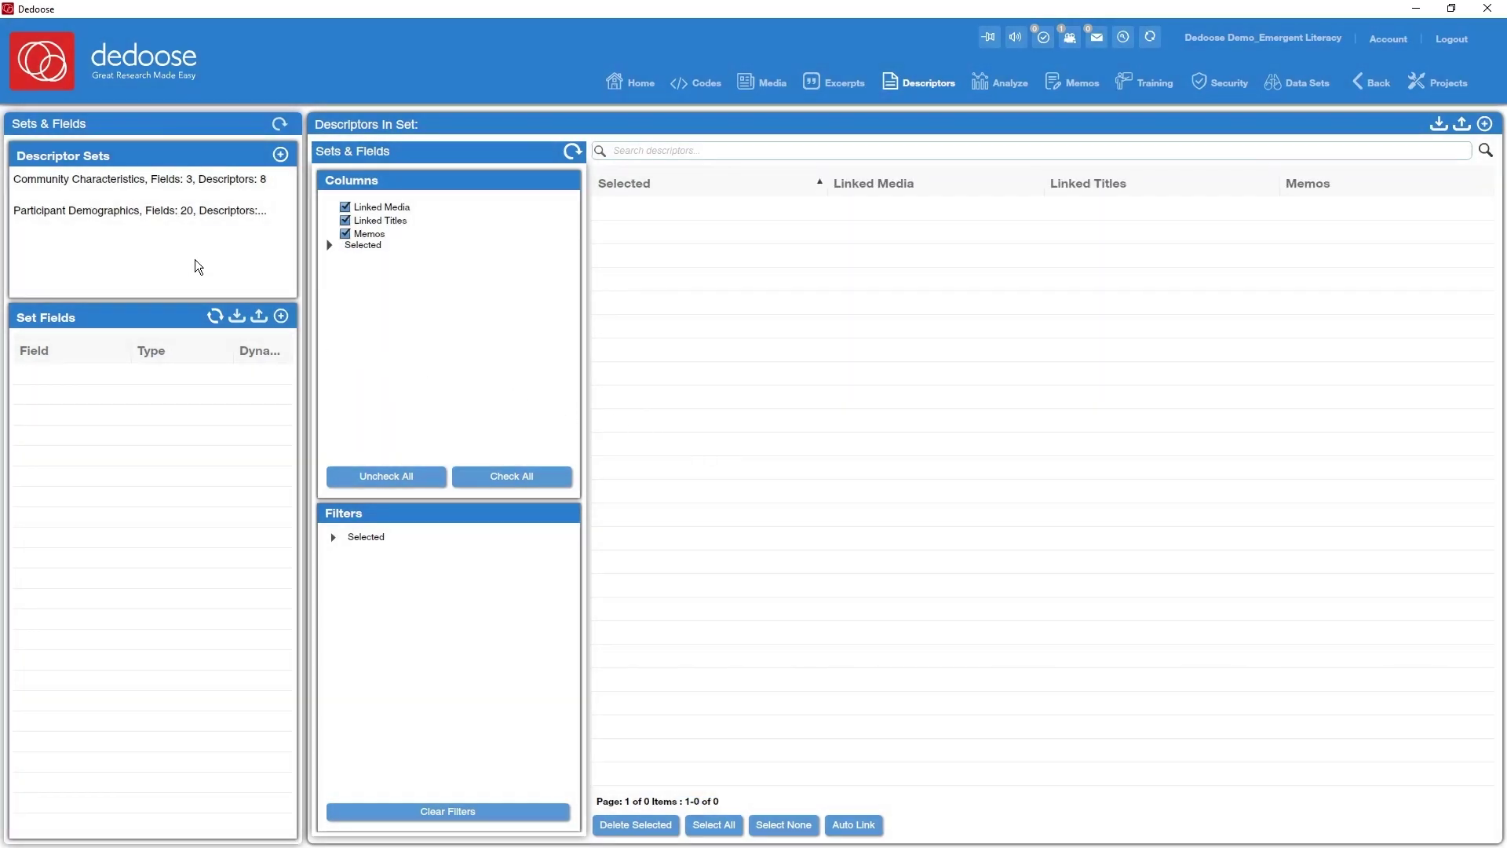
Step: Check Participant Demographics (now 21 fields), then show Community Characteristics' 3 fields and 8 descriptors
click(138, 211)
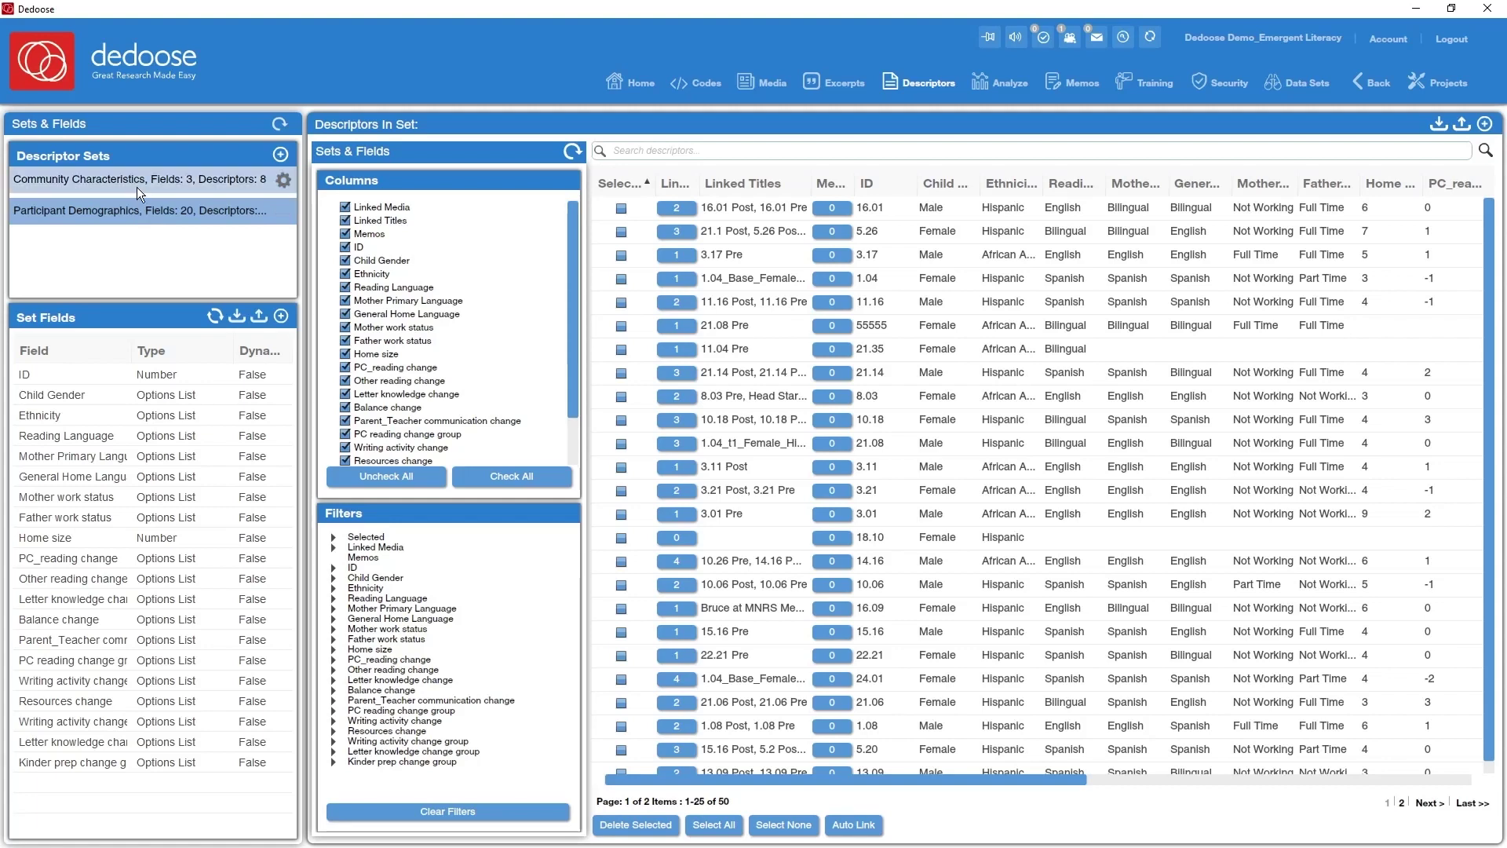
click(140, 176)
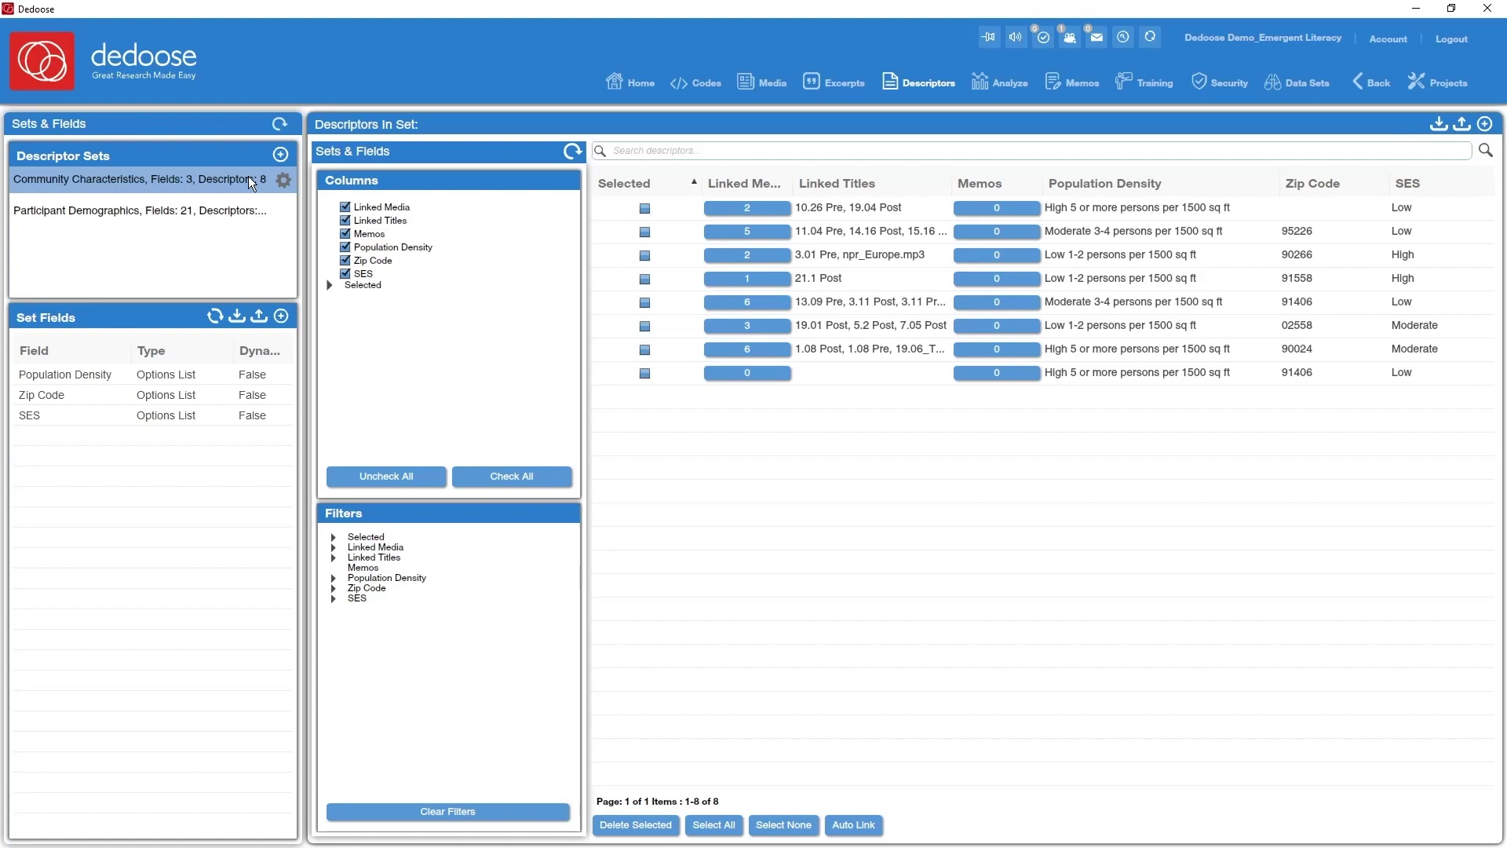
Step: Import 19.06_Base_Male_Hispanic as a text document and open it in the viewer
click(642, 83)
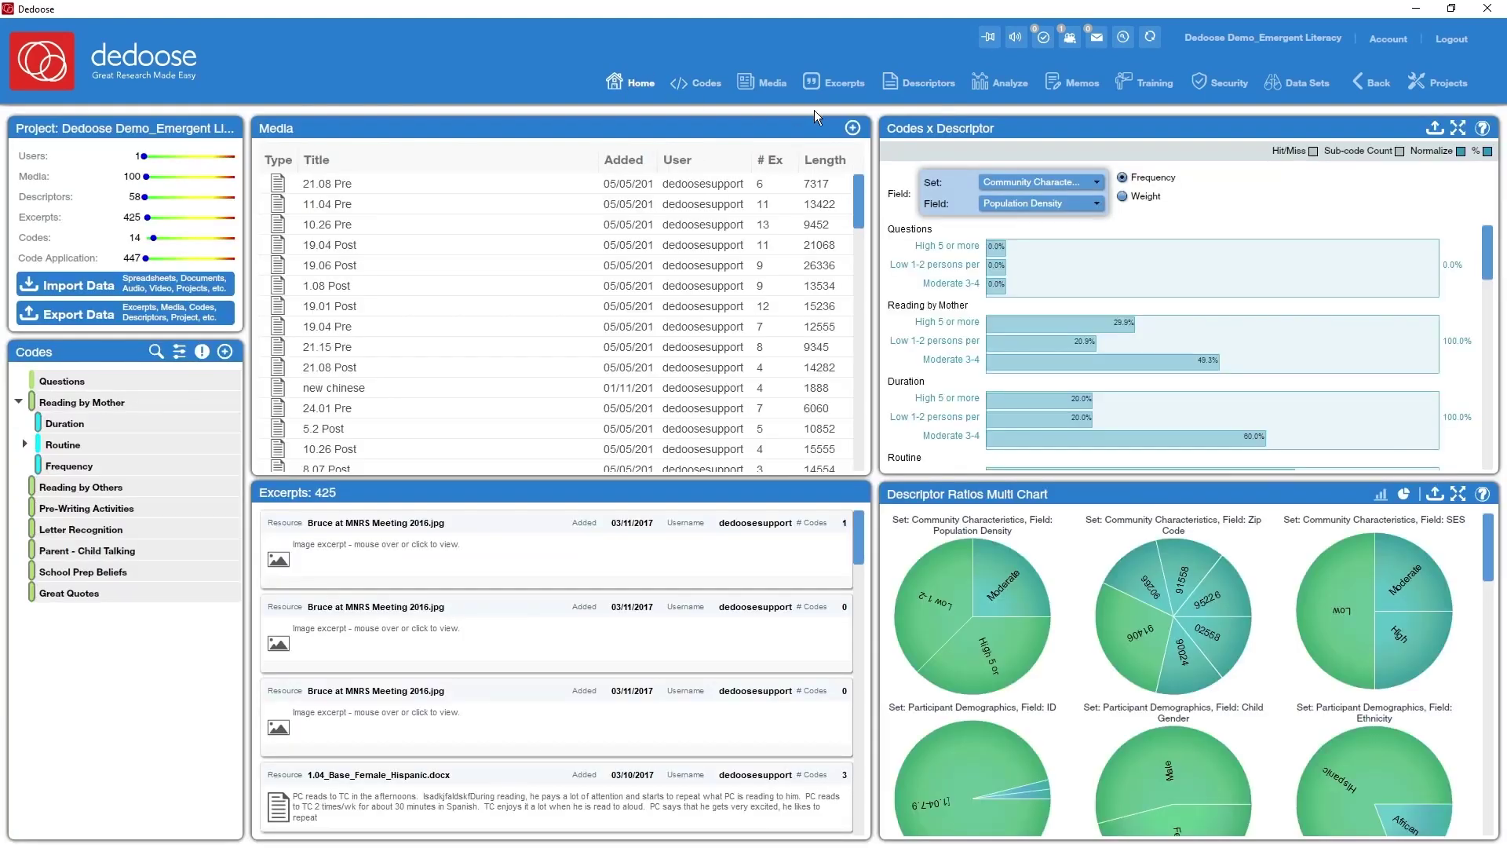
click(852, 127)
click(634, 390)
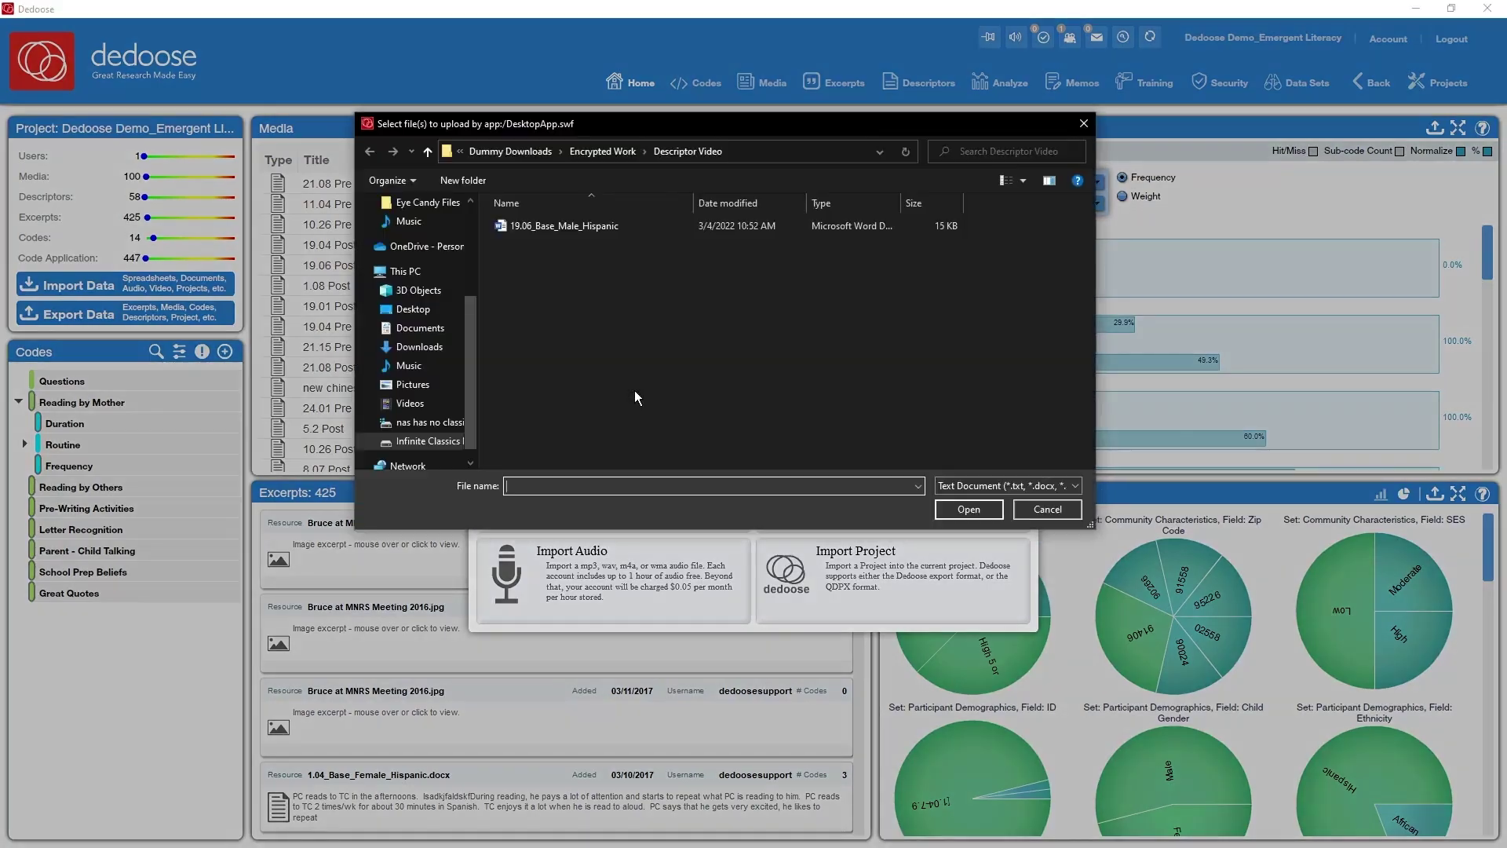
double_click(560, 222)
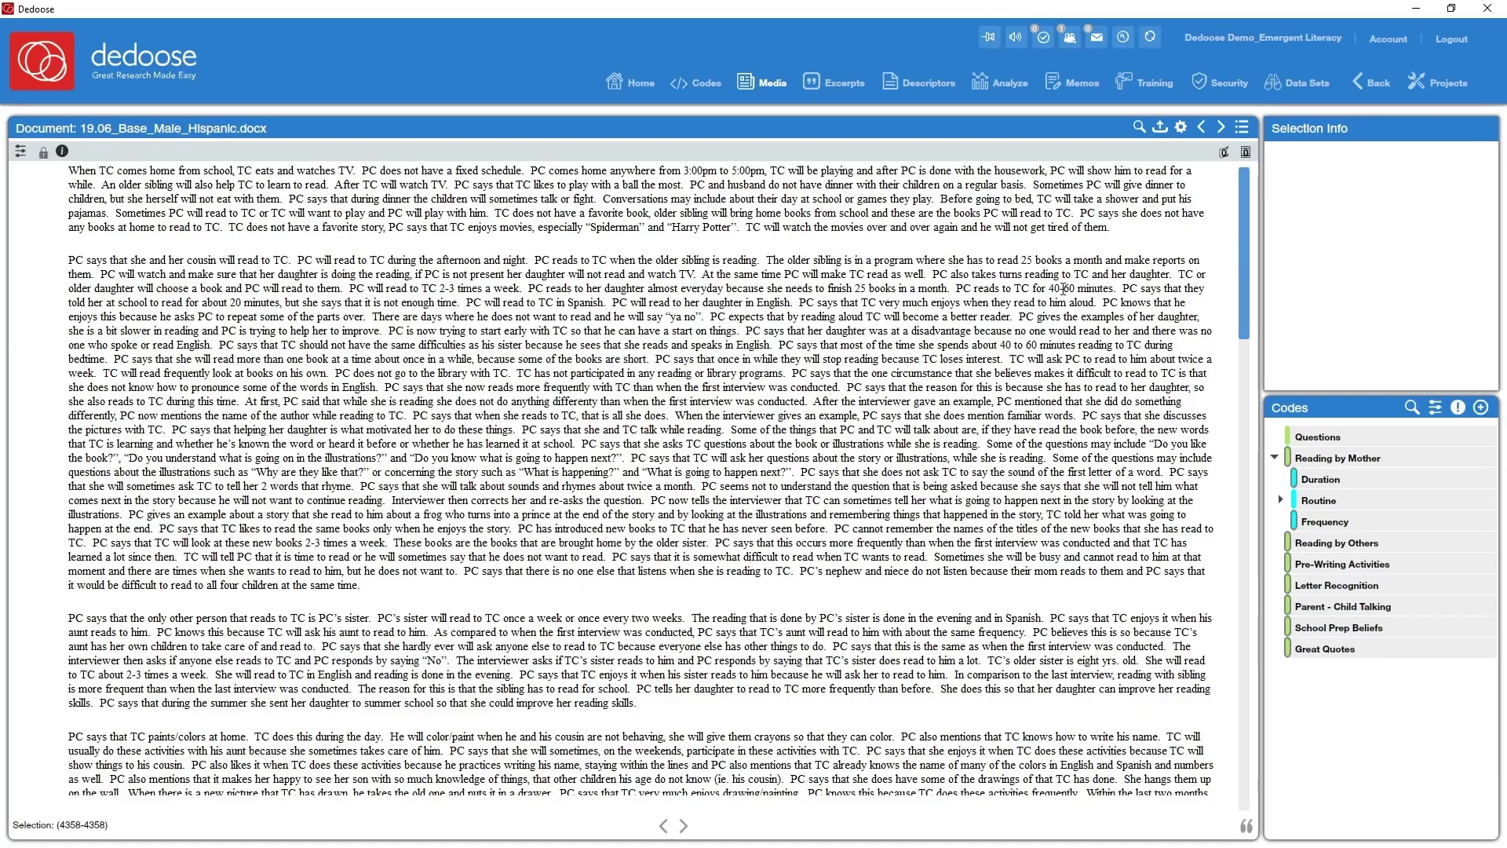
Step: Link the document to the first Community Characteristics descriptor and to participant 19.04 with Phase Post
click(1245, 156)
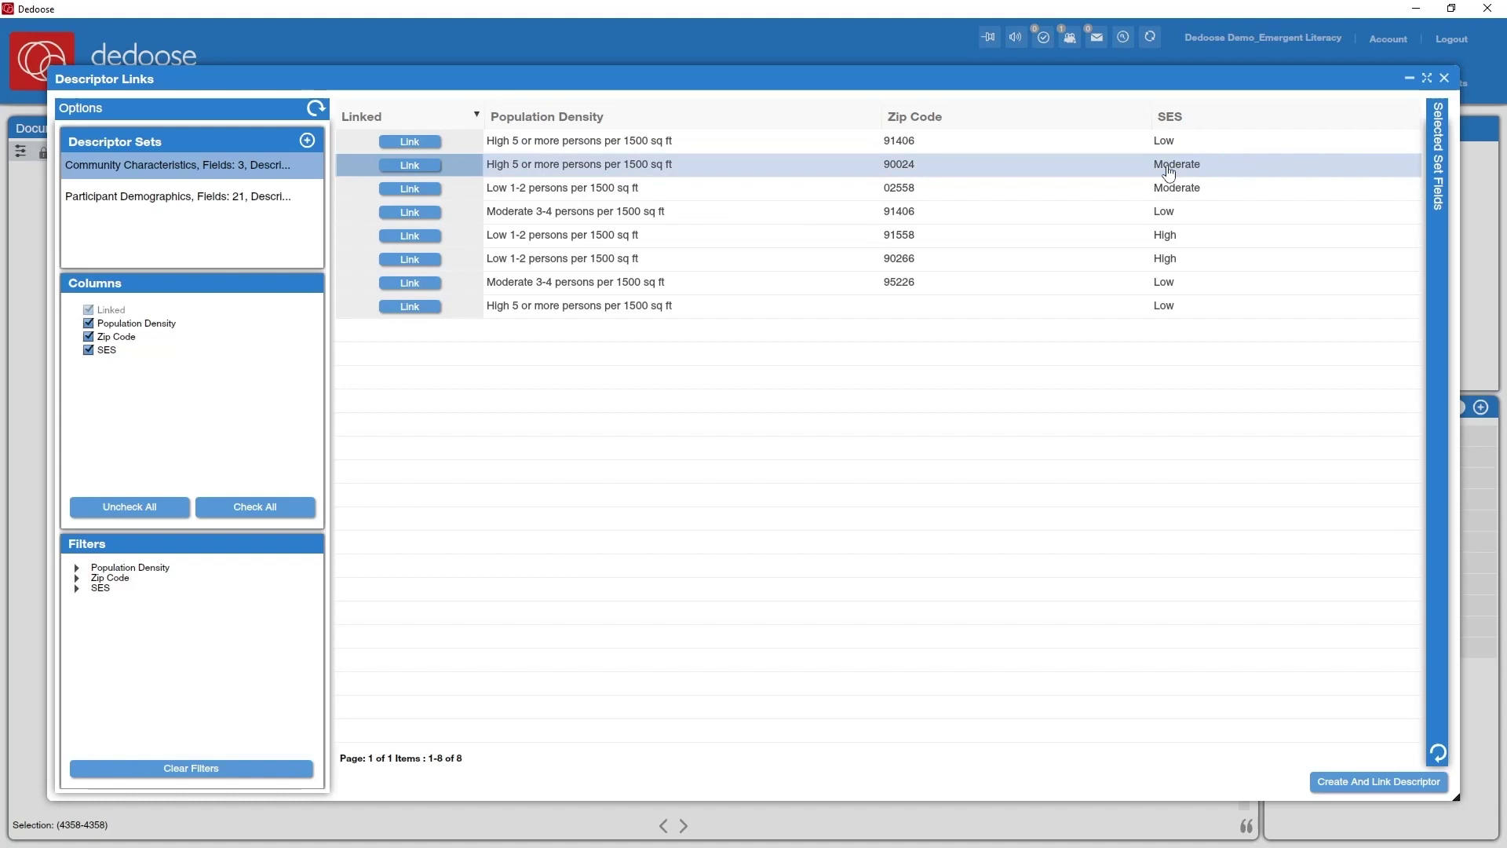
click(403, 138)
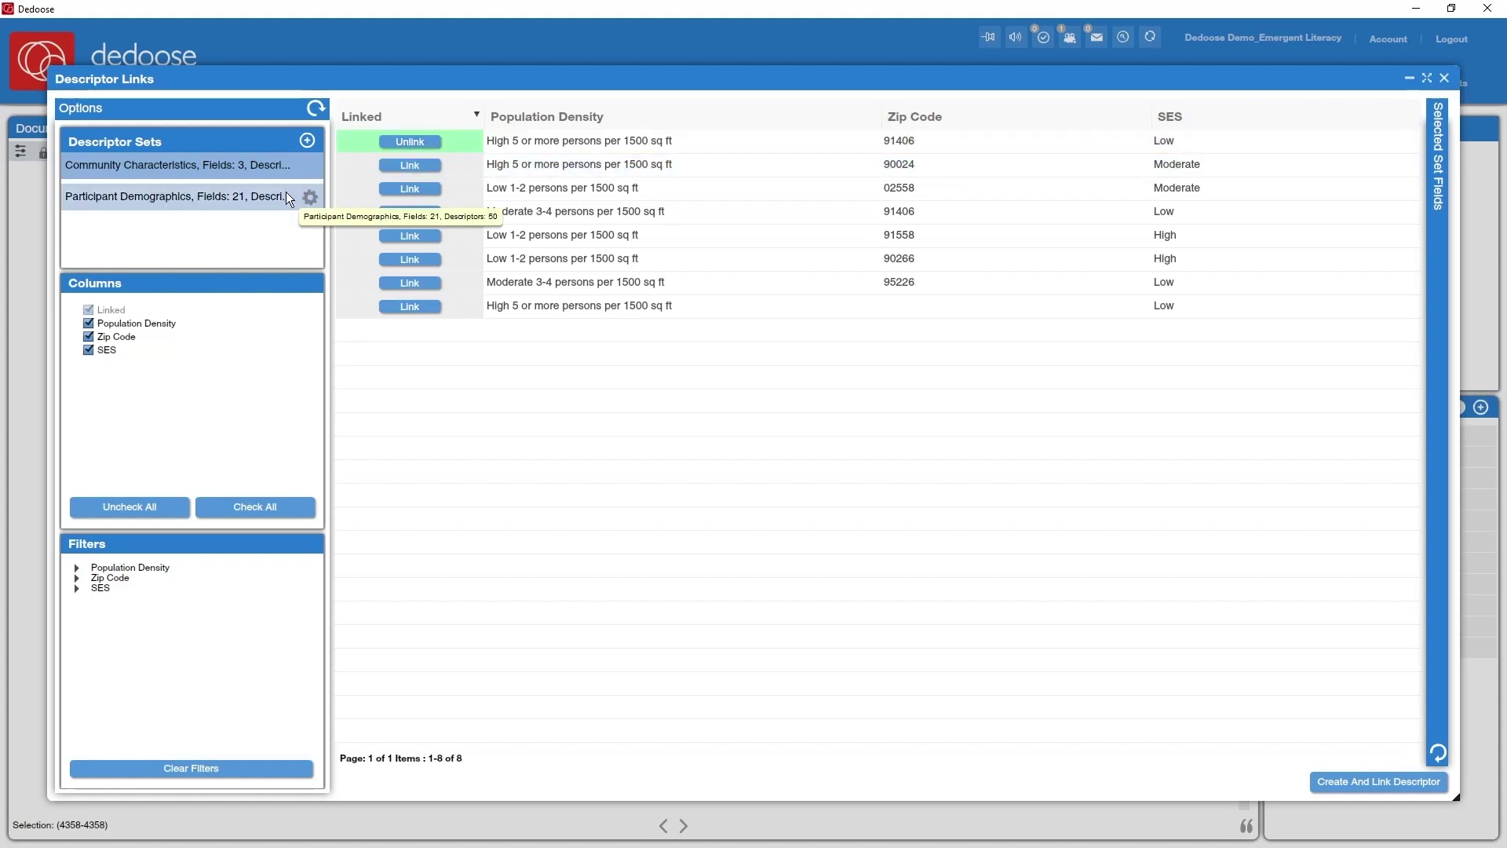
click(231, 202)
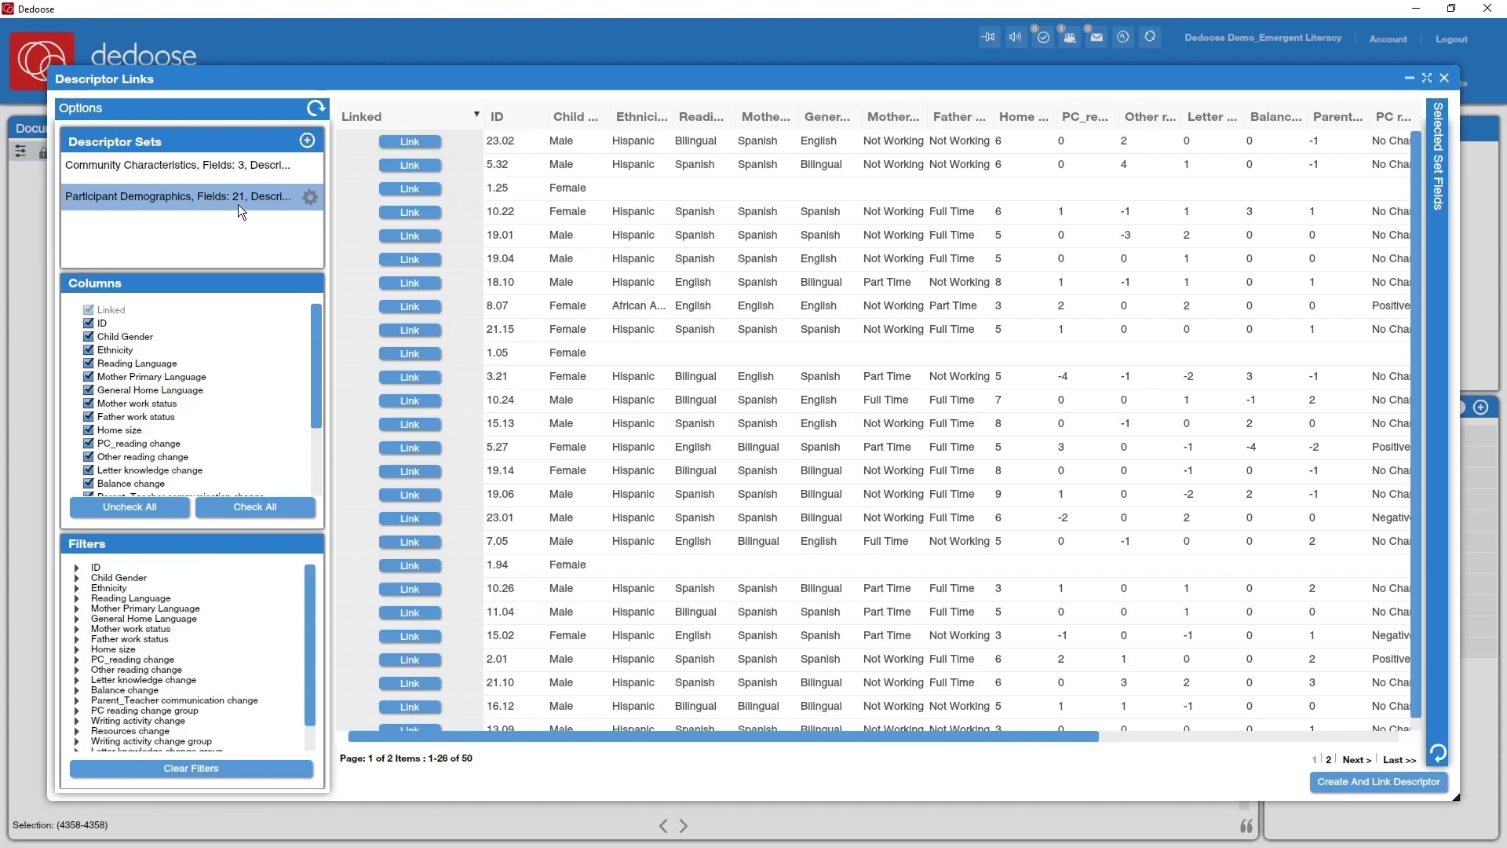
click(409, 260)
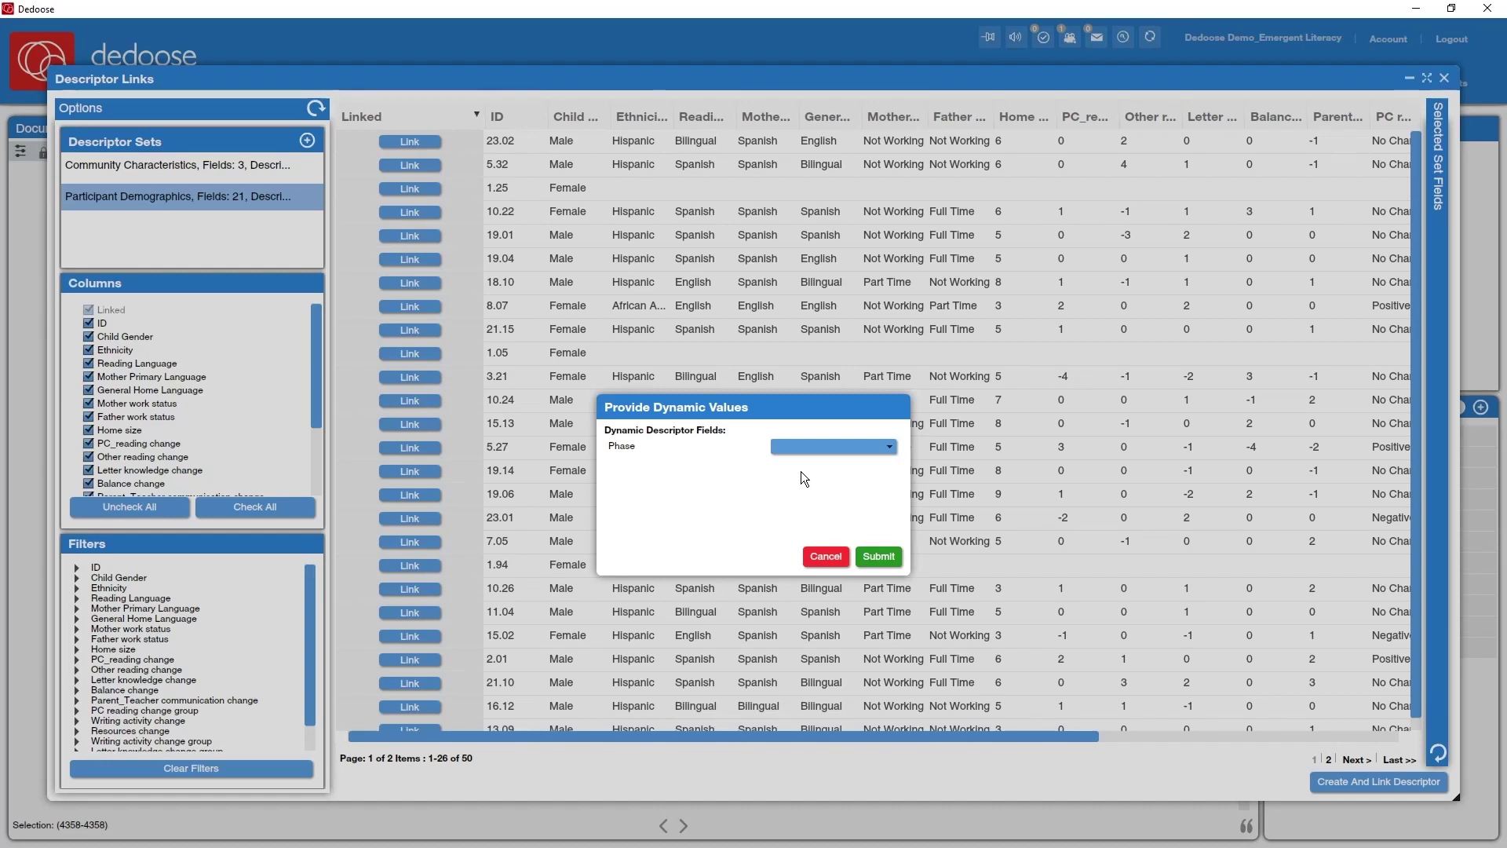
click(816, 445)
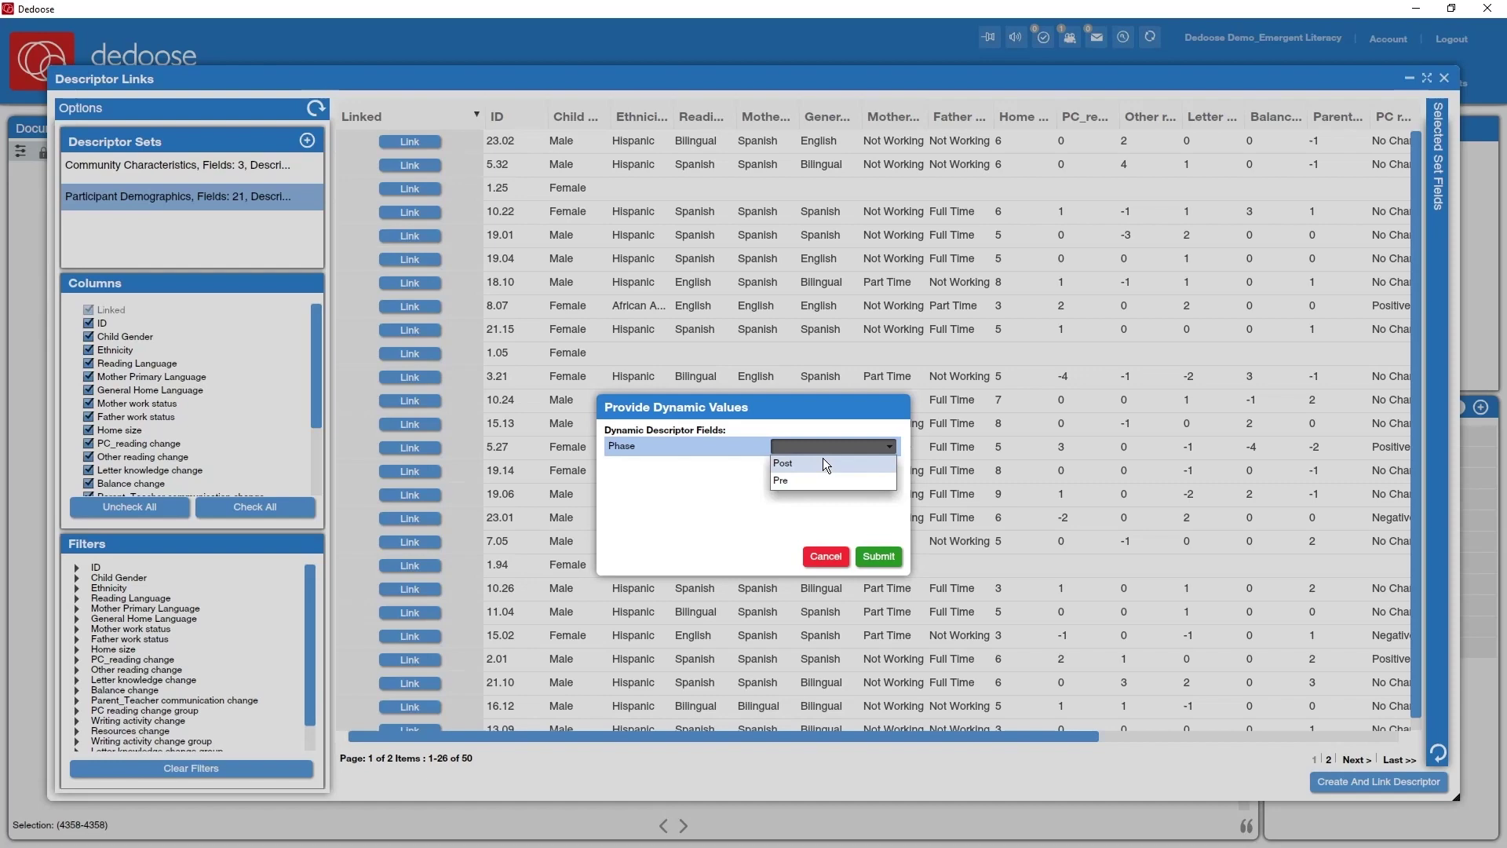
click(821, 463)
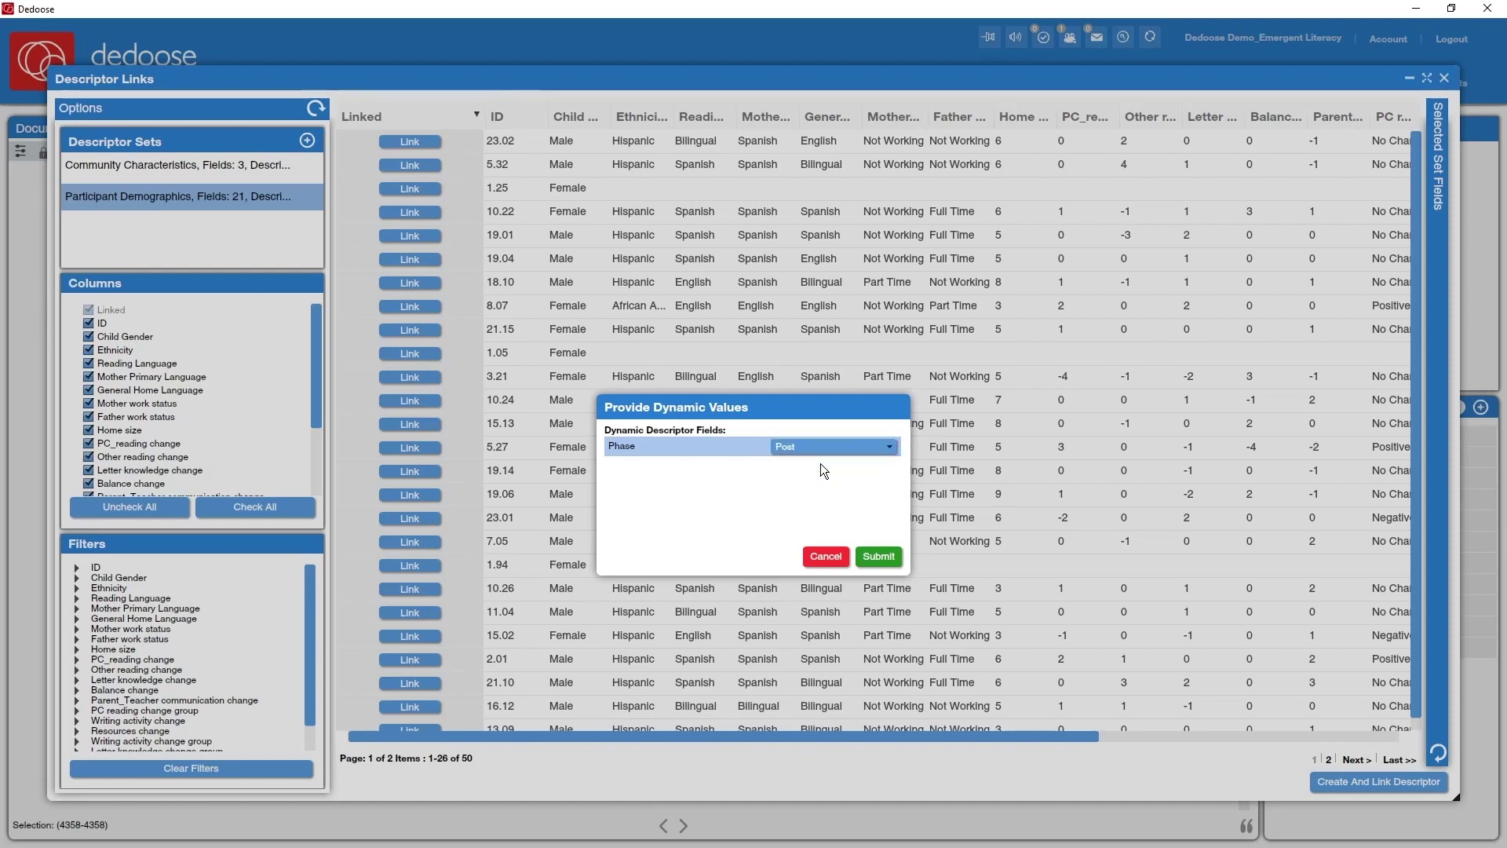
click(878, 554)
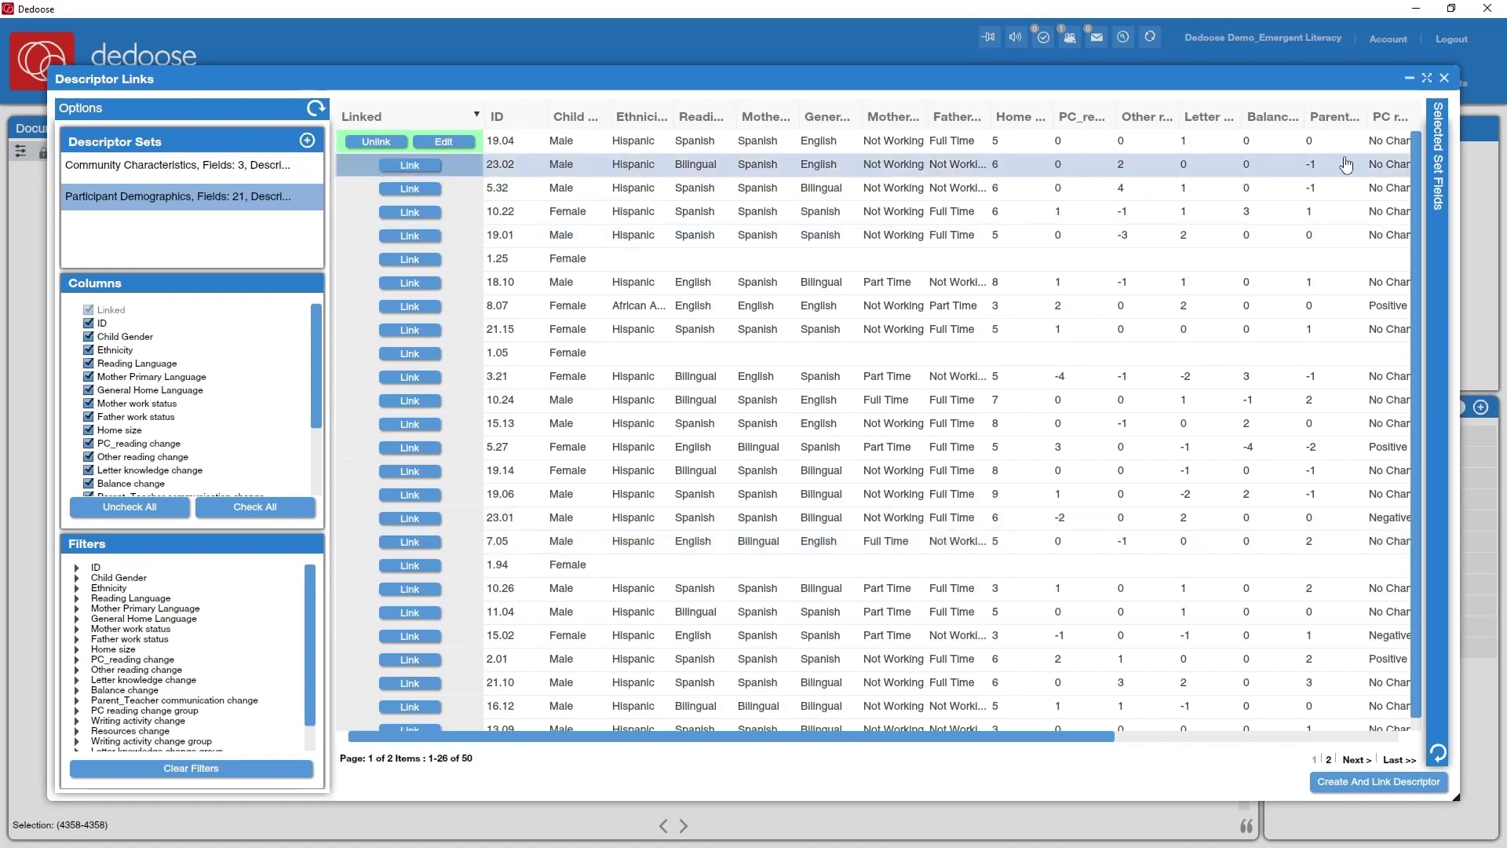
click(1444, 77)
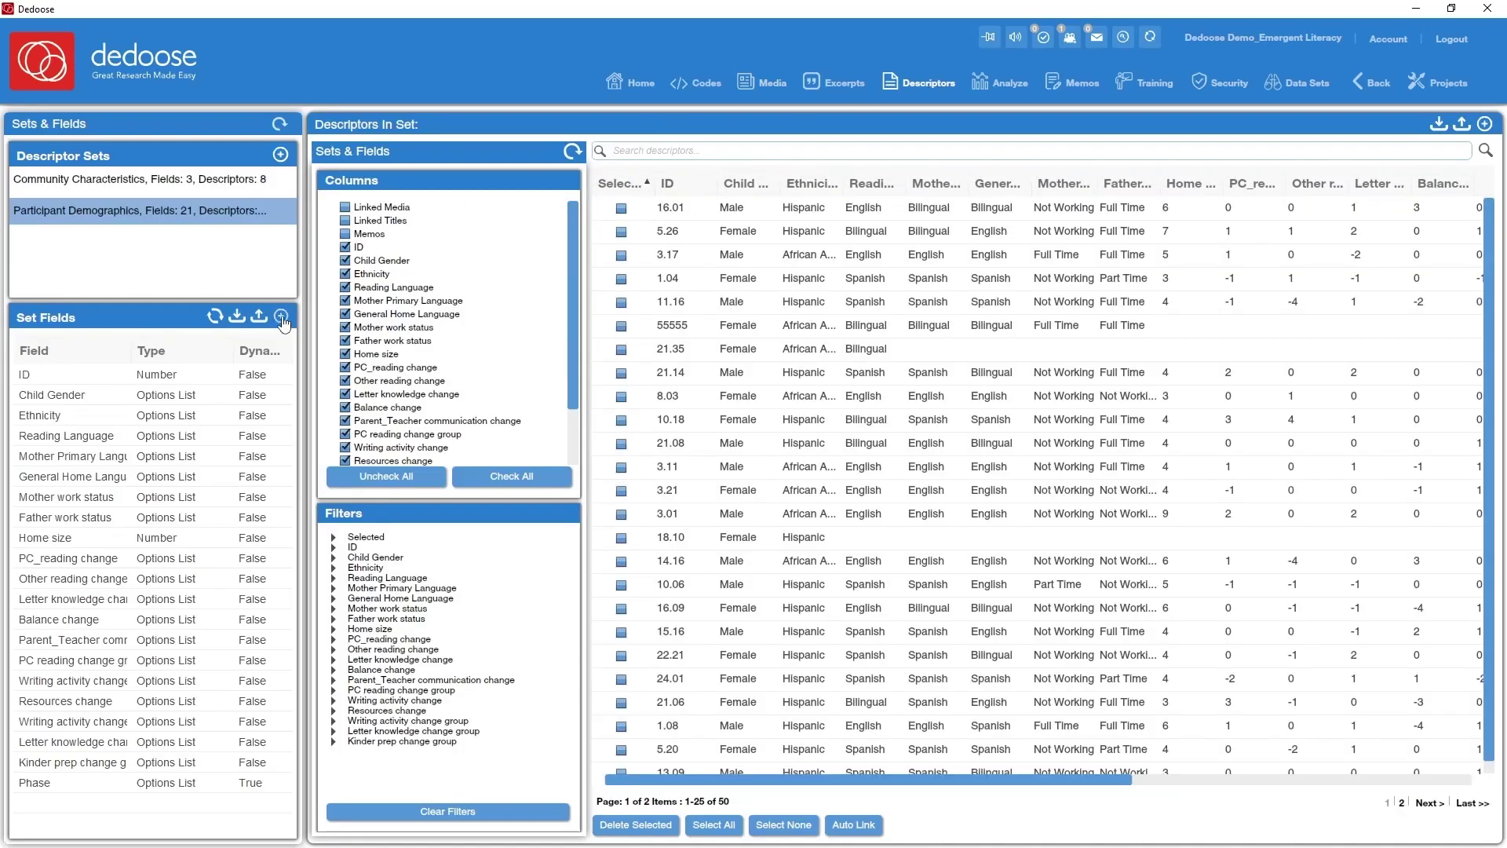
Step: Create a dynamic 'Time' field with options 1 and 2 in Participant Demographics
click(281, 316)
click(679, 270)
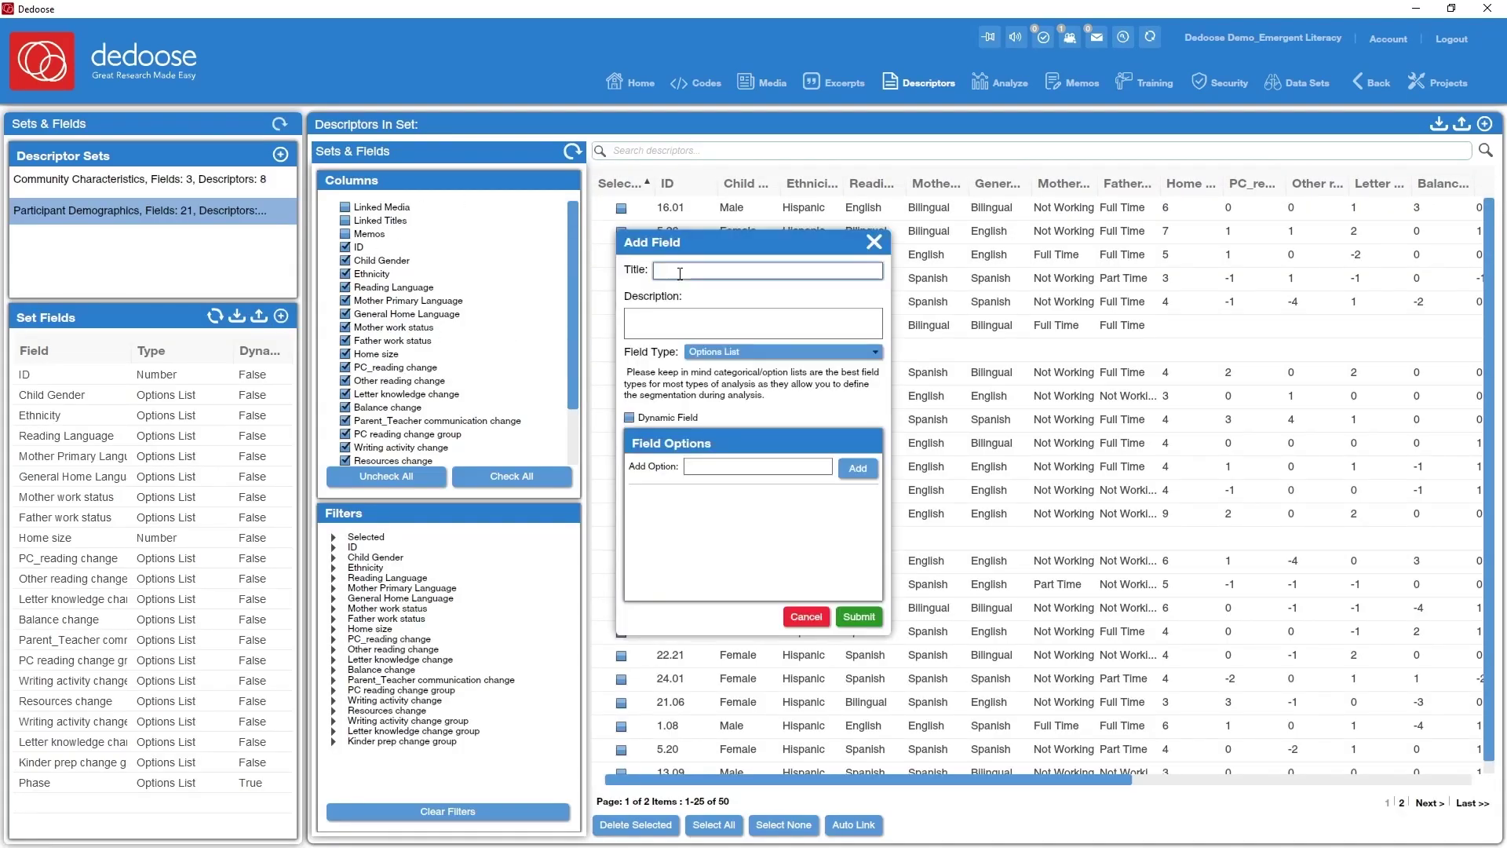
text(Time)
click(751, 465)
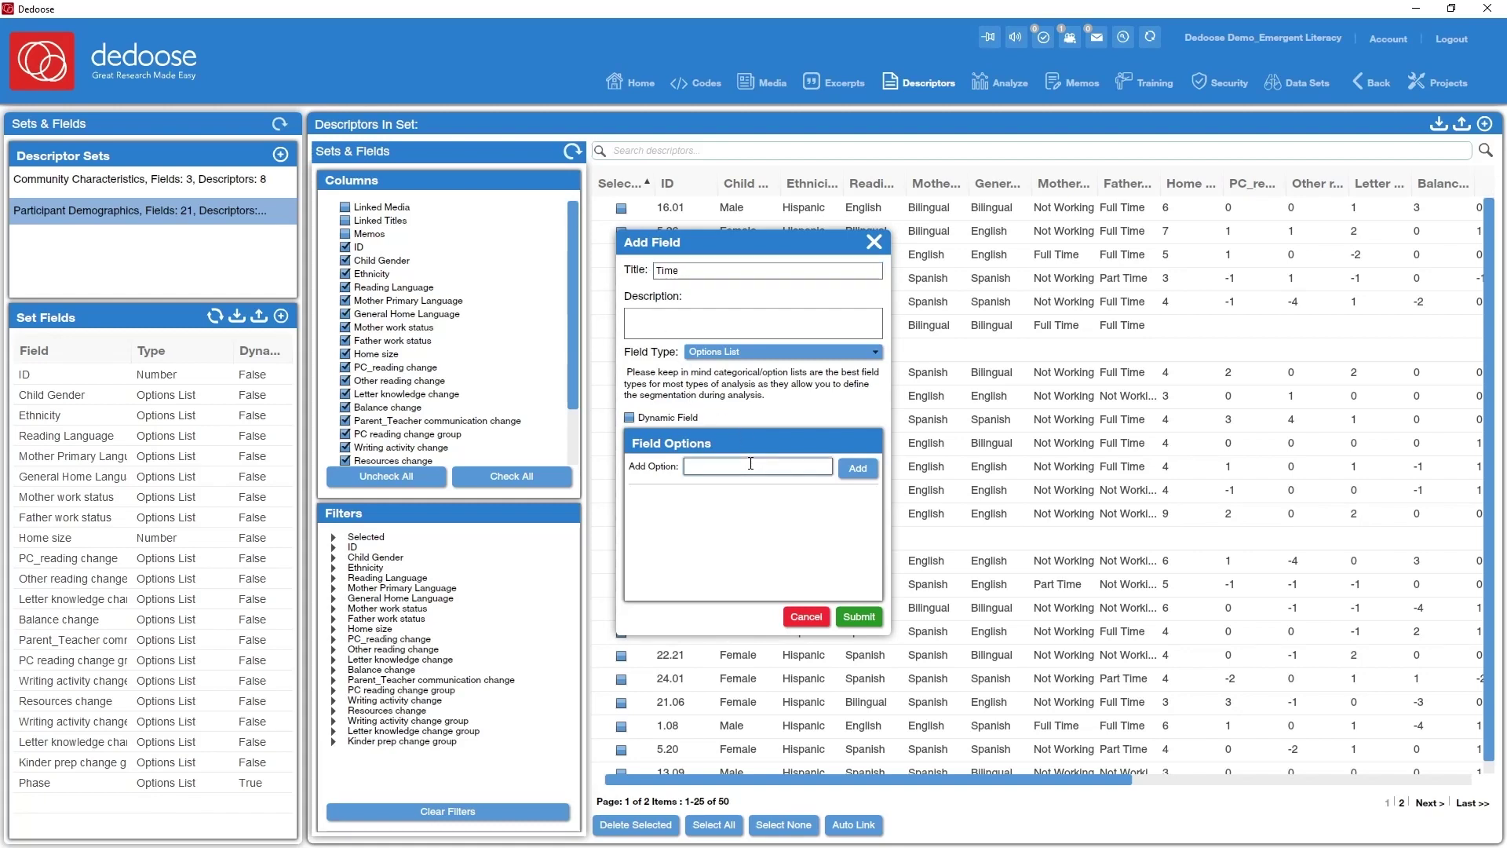
text(1)
click(858, 467)
text(2)
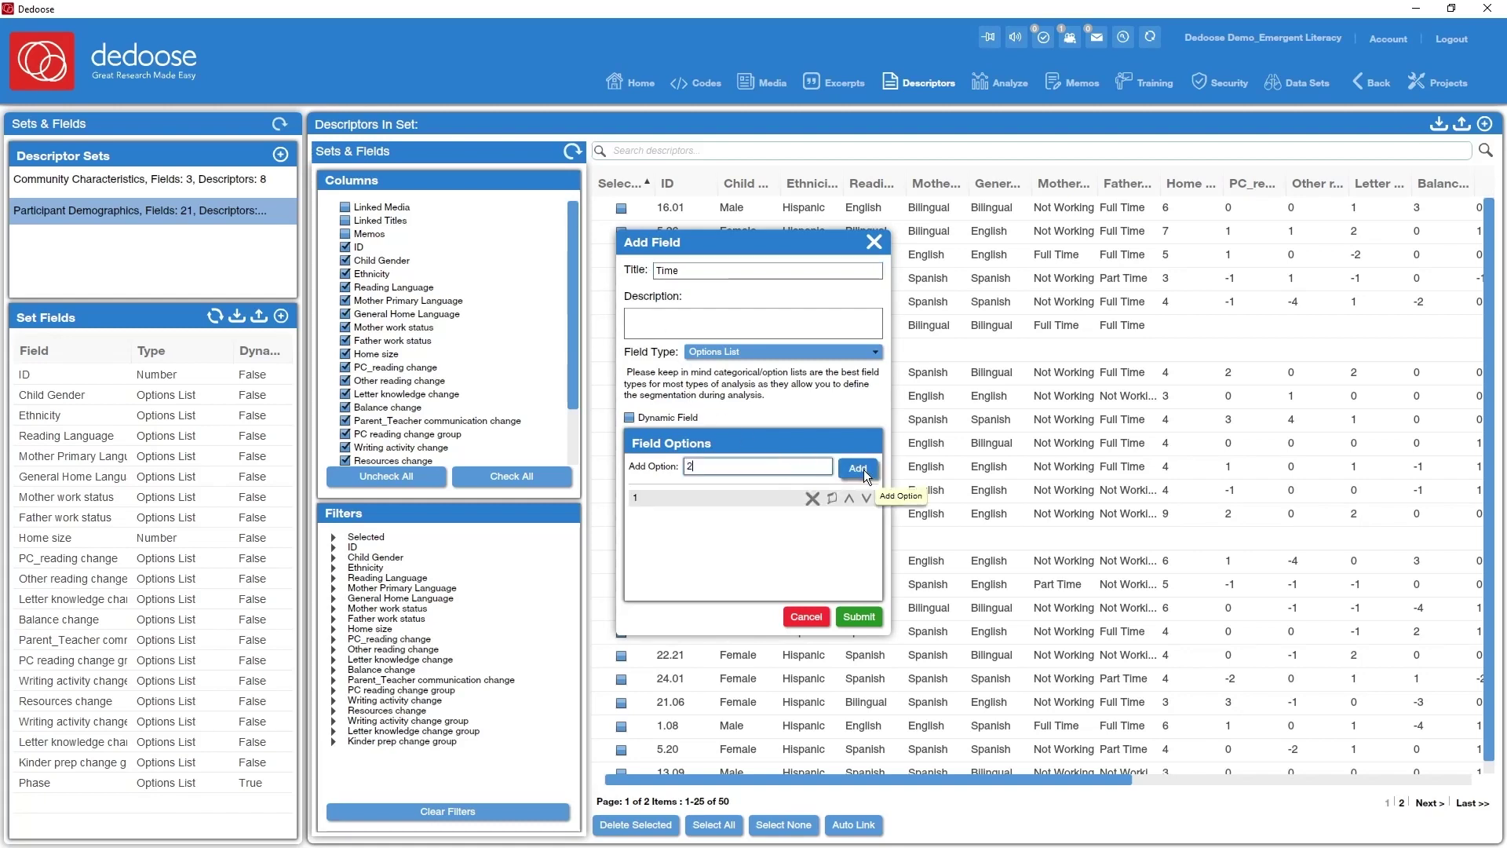
click(863, 469)
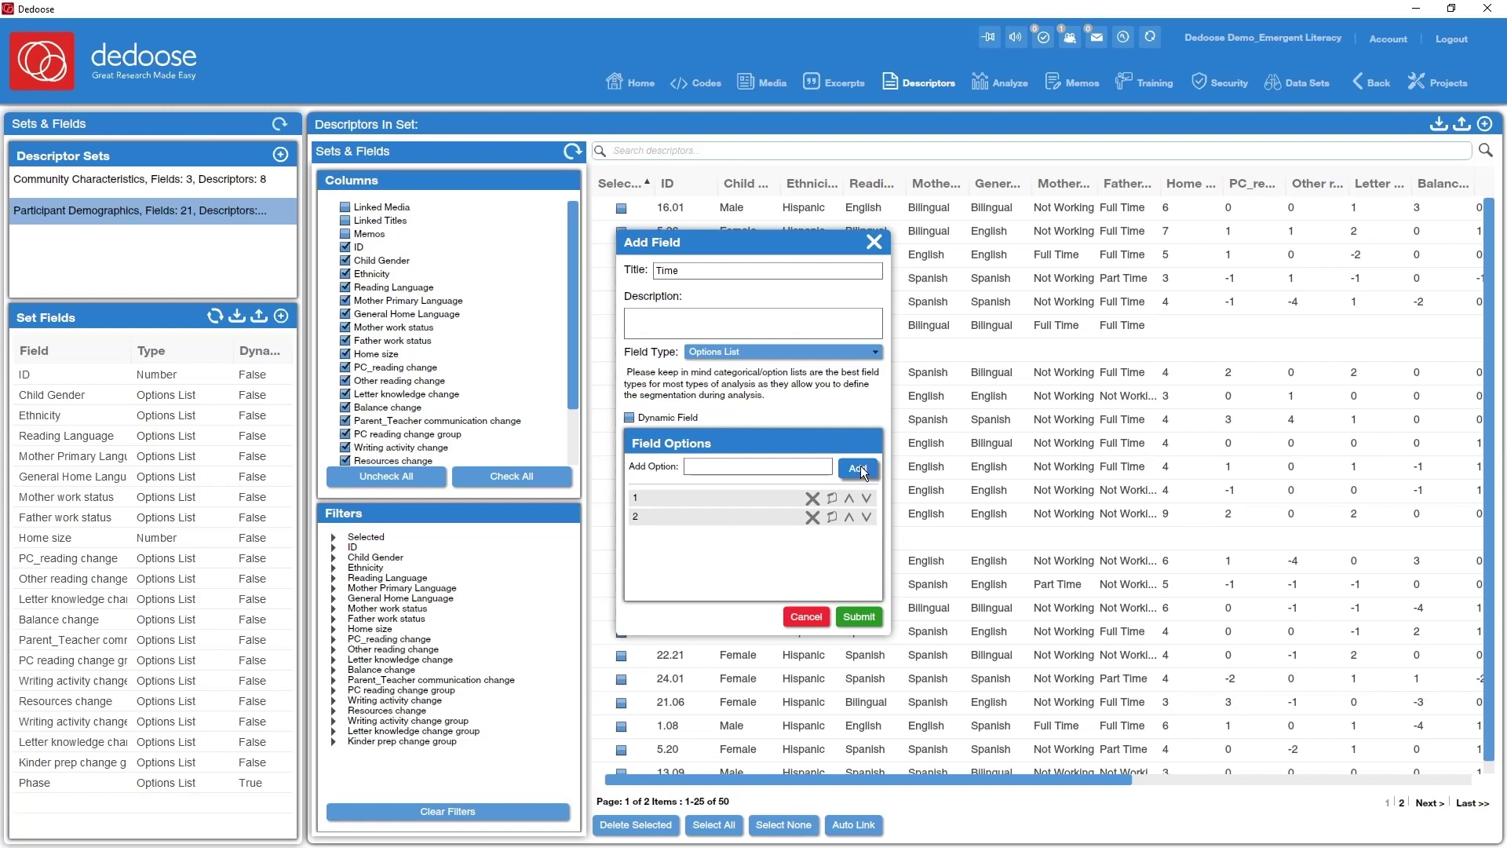
click(653, 421)
click(858, 619)
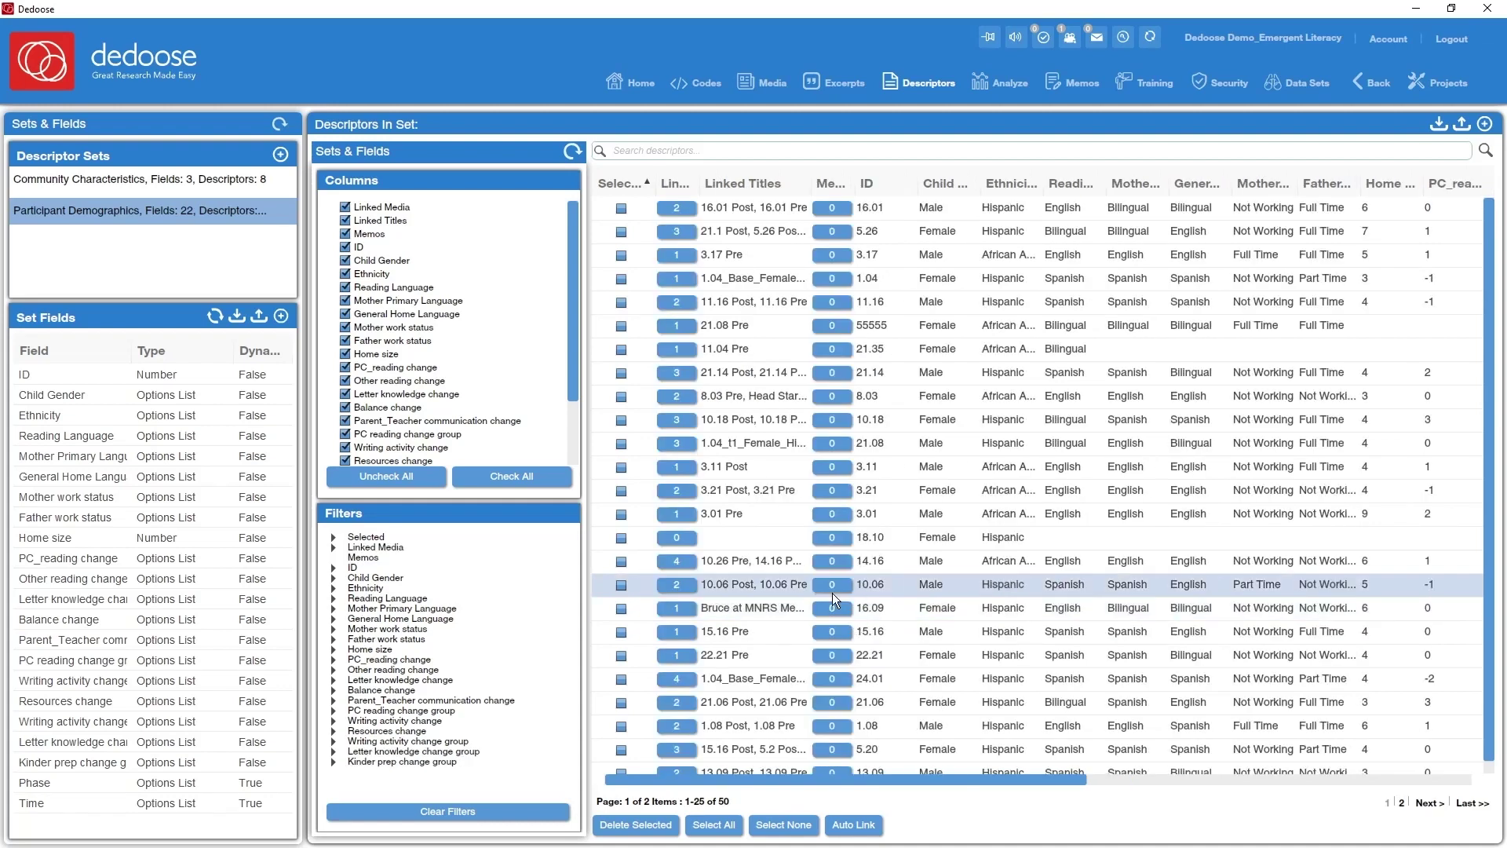
Step: Open 19.06_Base_Male_Hispanic.docx from the project dashboard
click(637, 84)
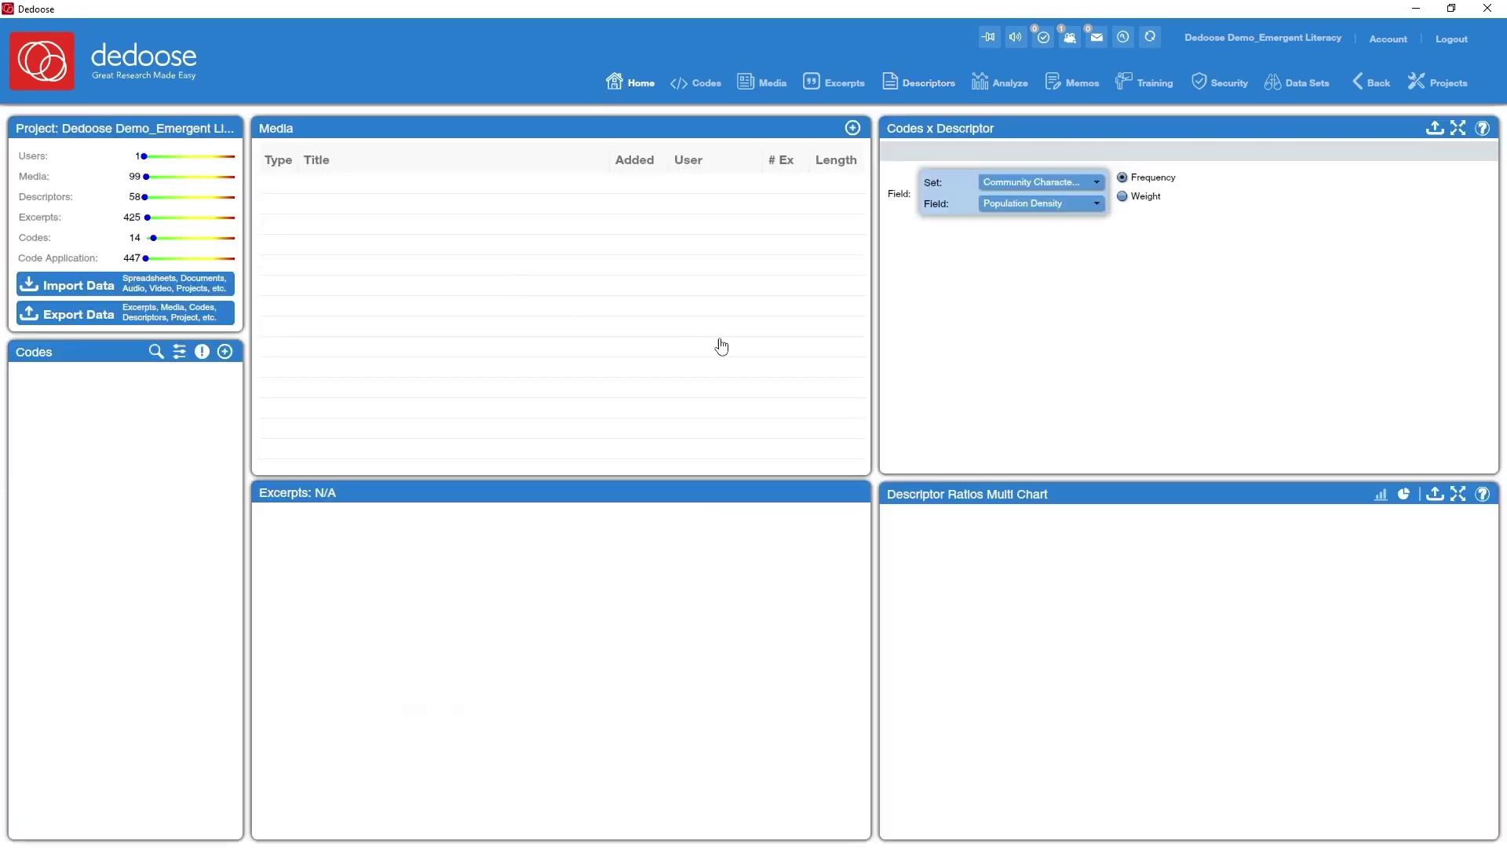
drag(859, 196, 855, 379)
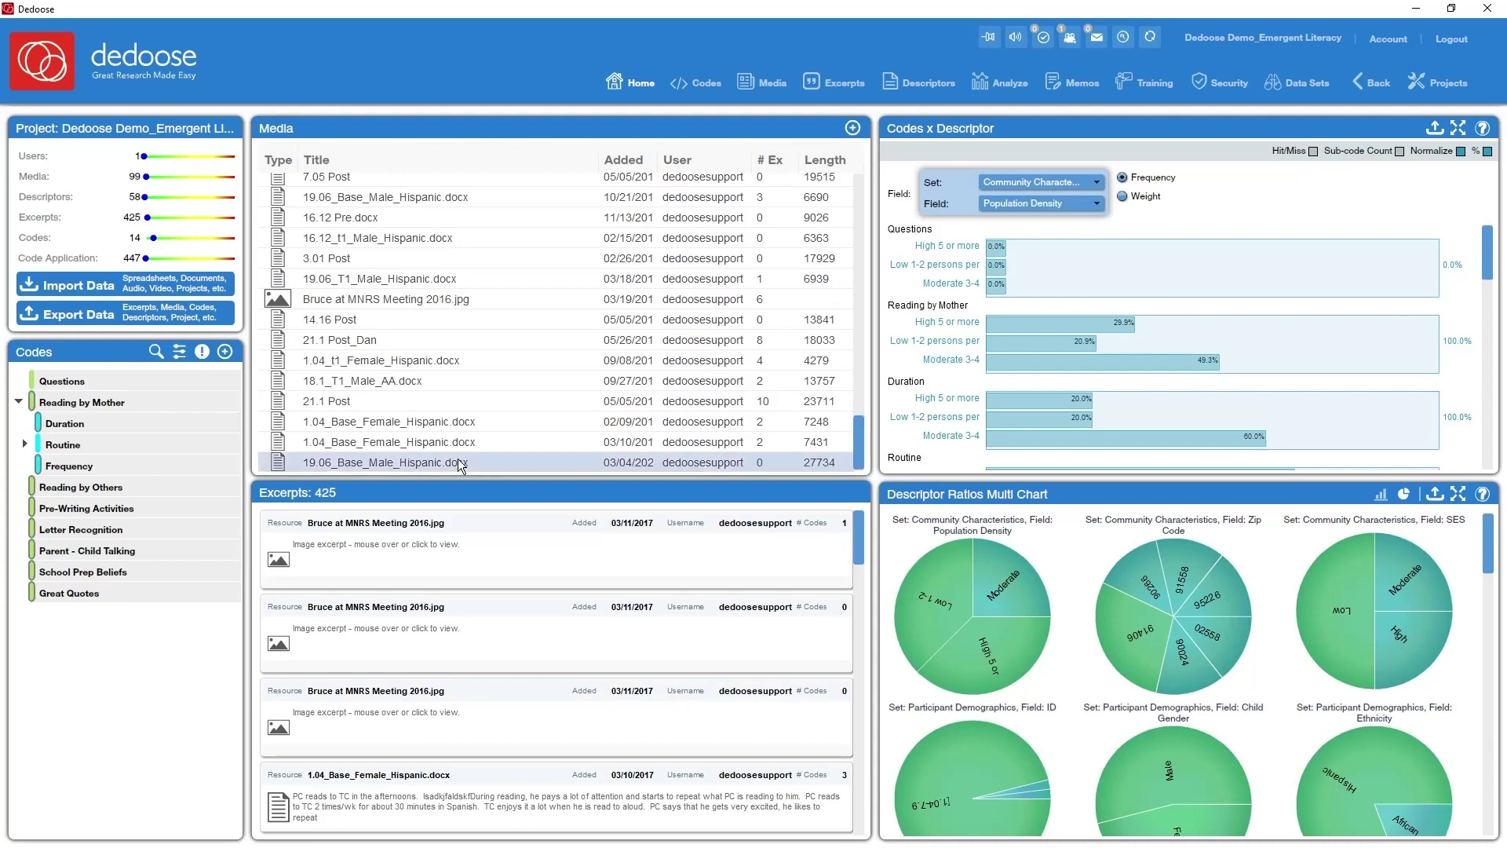
click(459, 458)
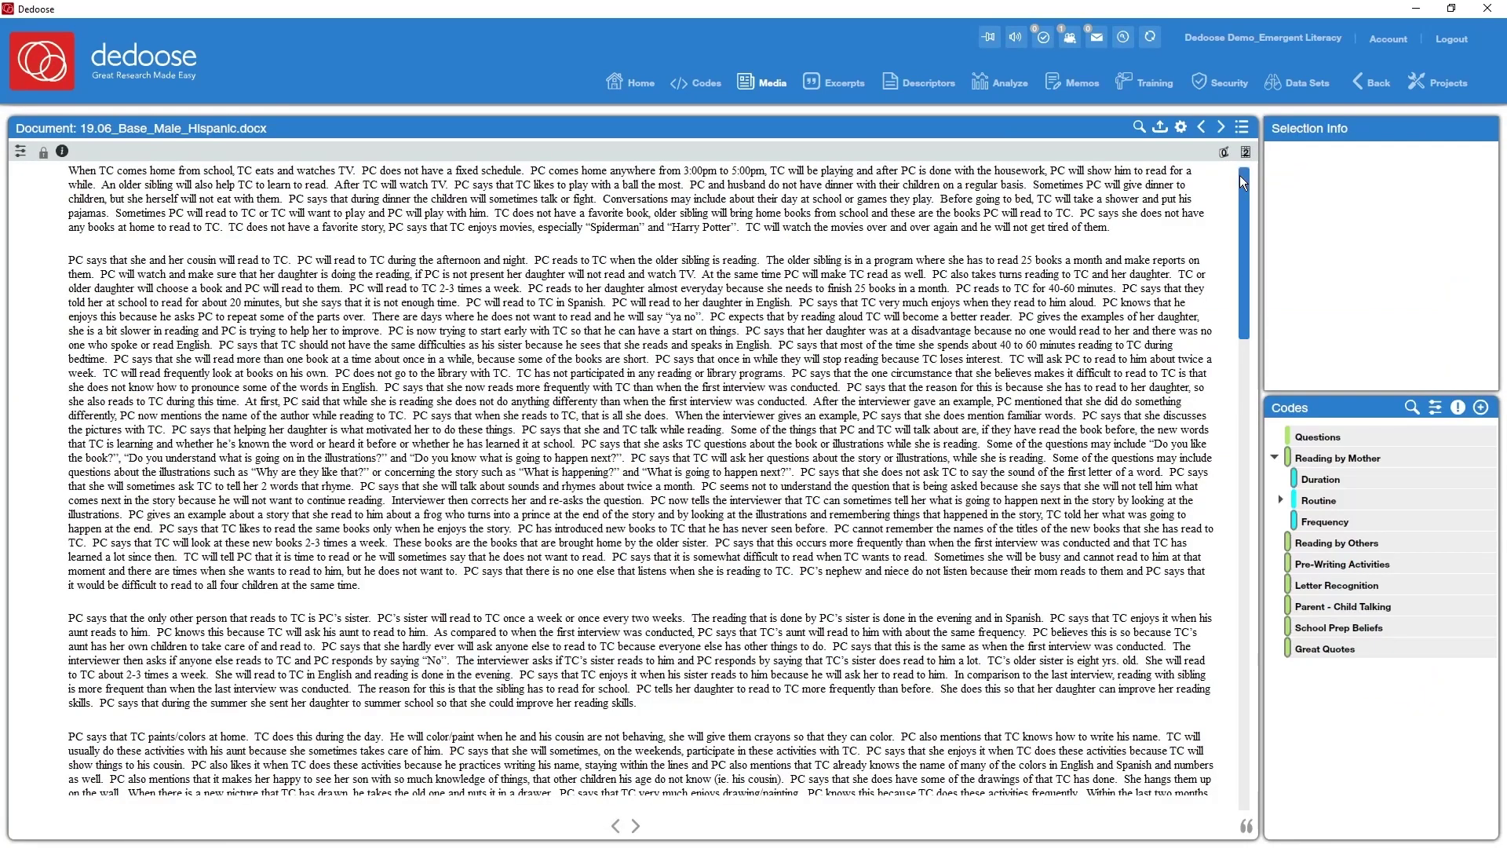
Step: Set Time to 1 on the document's link to descriptor 19.04, keeping Phase Post
click(1248, 157)
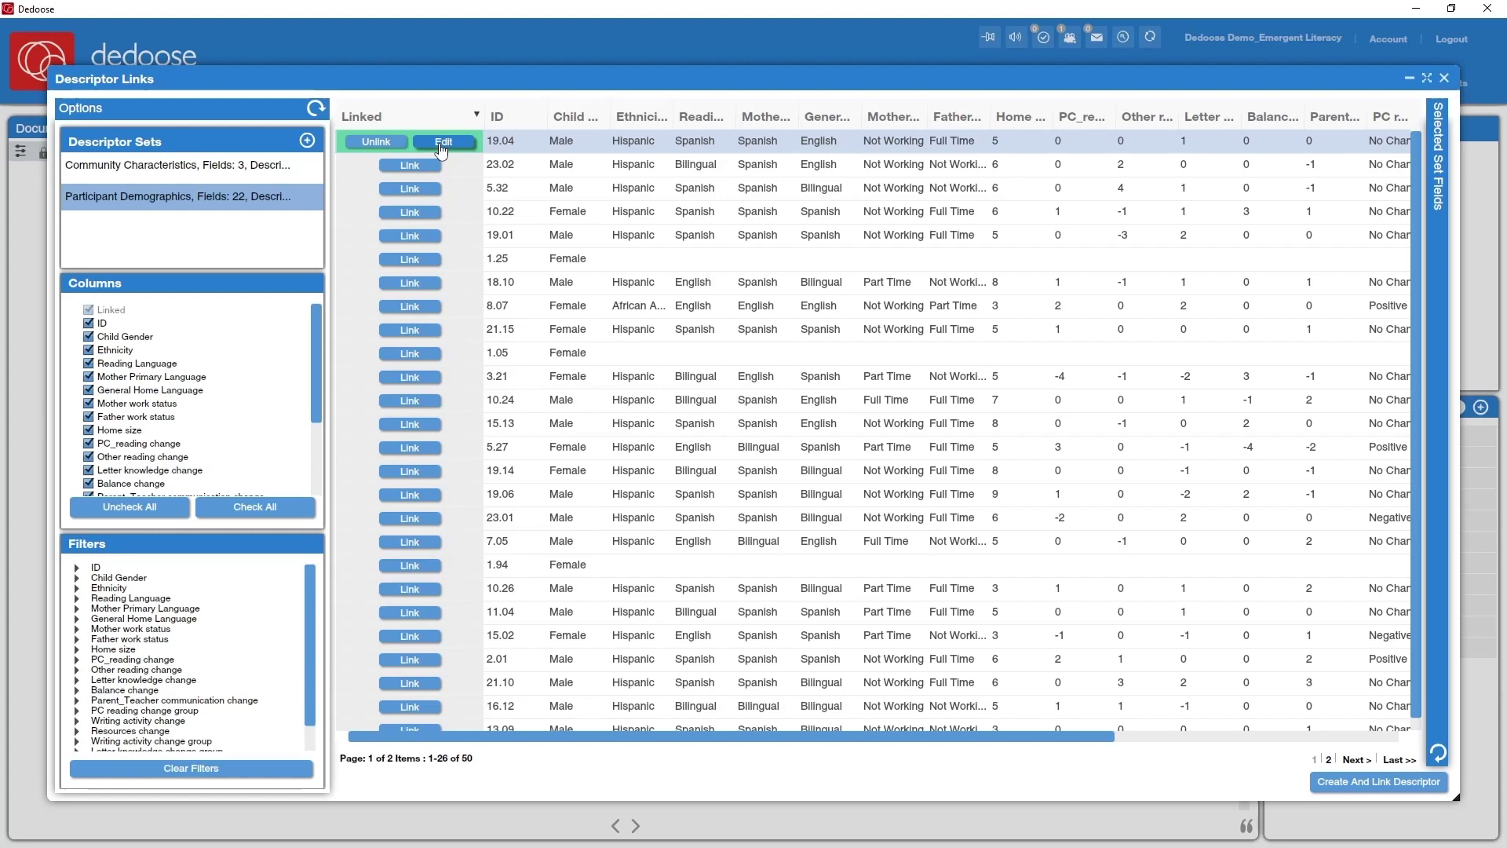
click(442, 145)
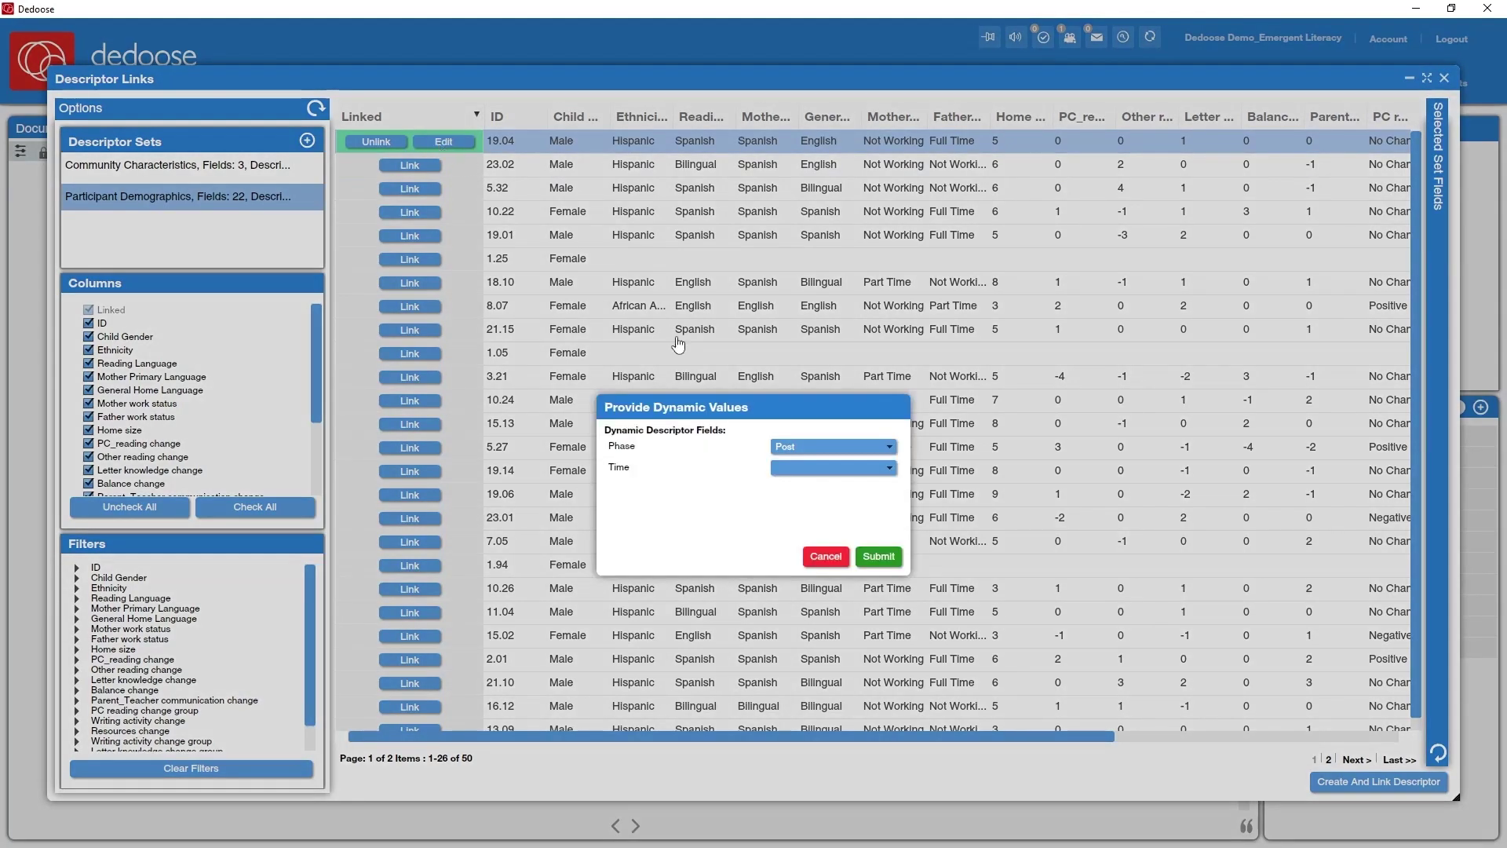
click(821, 469)
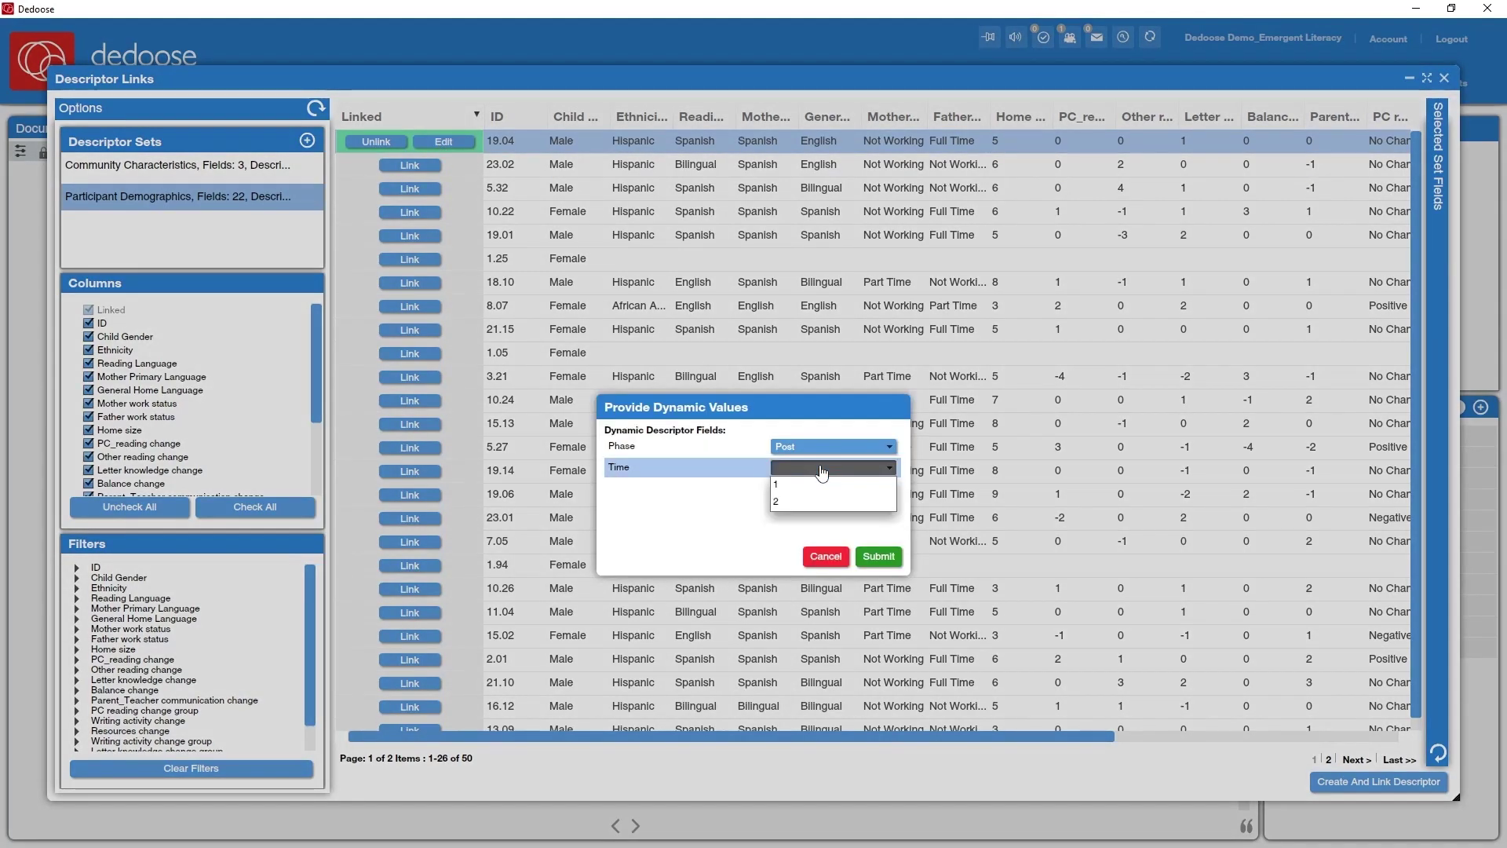
click(820, 484)
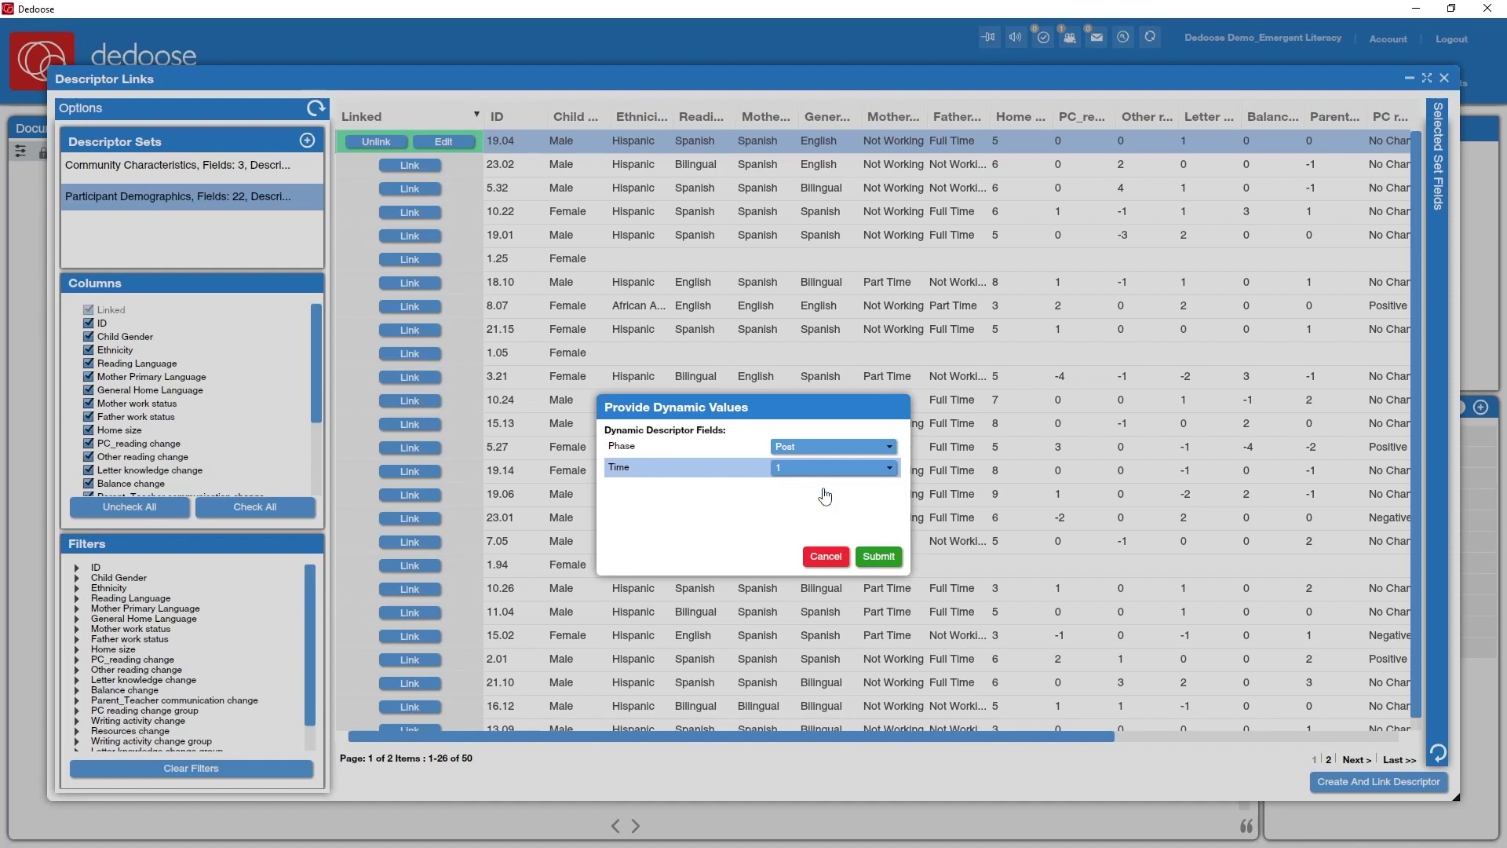
click(876, 557)
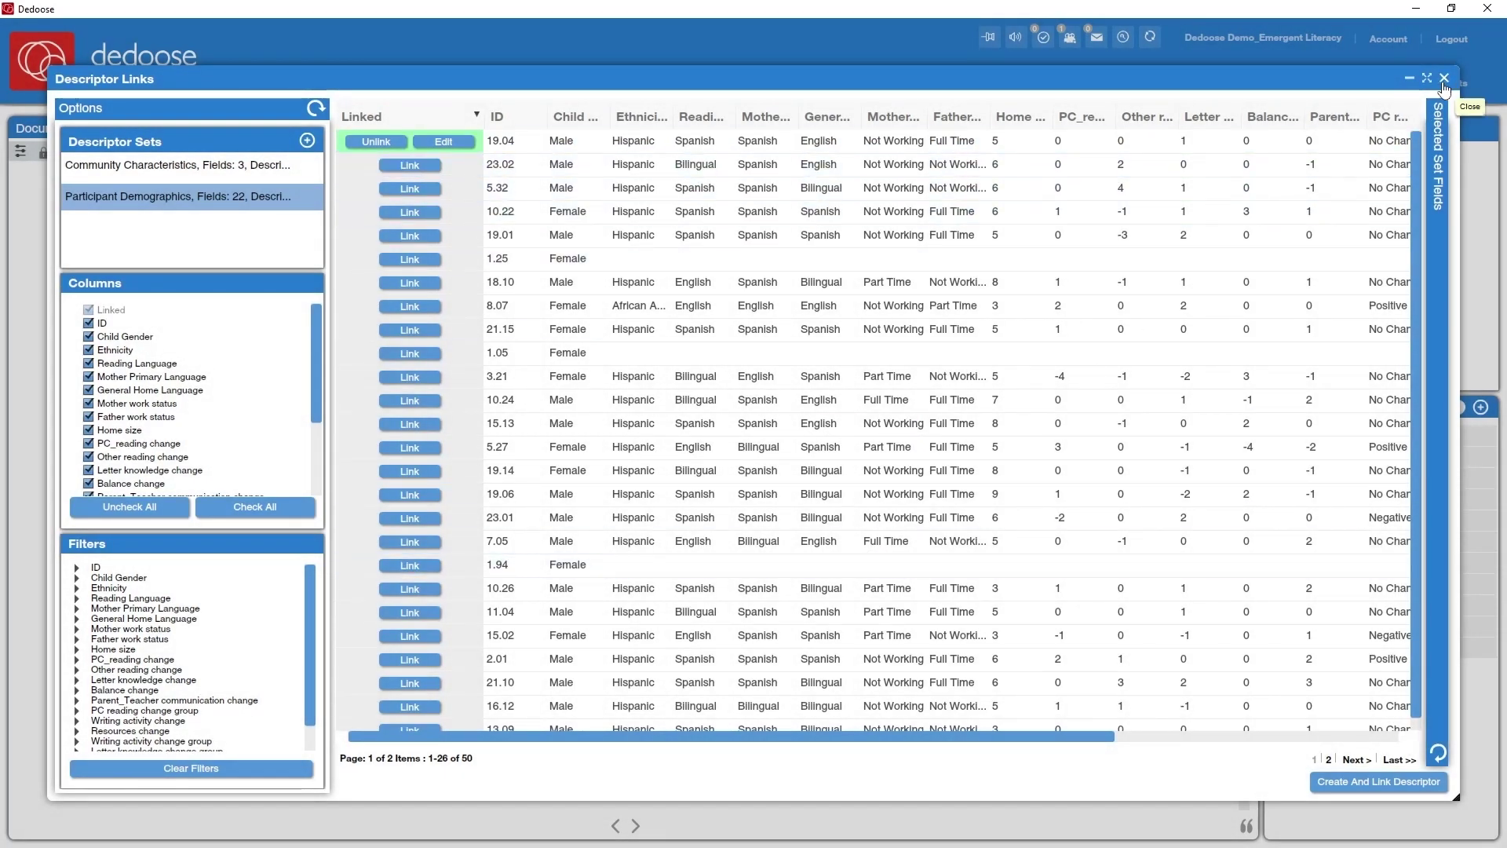
click(1443, 78)
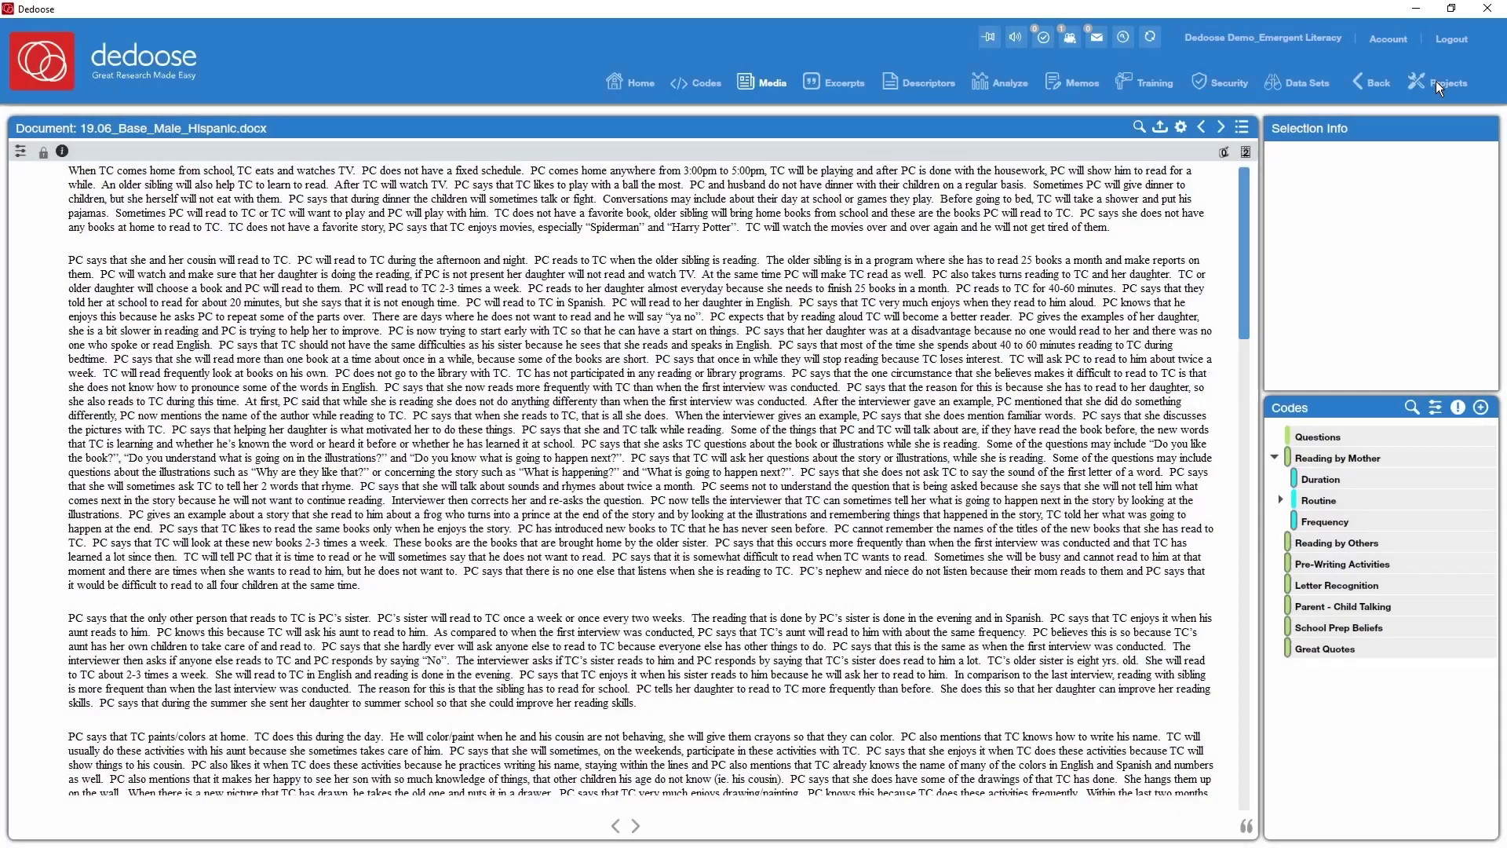
Step: Add descriptor ID 23: Male, African American, English mother language, father working Full Time
click(926, 84)
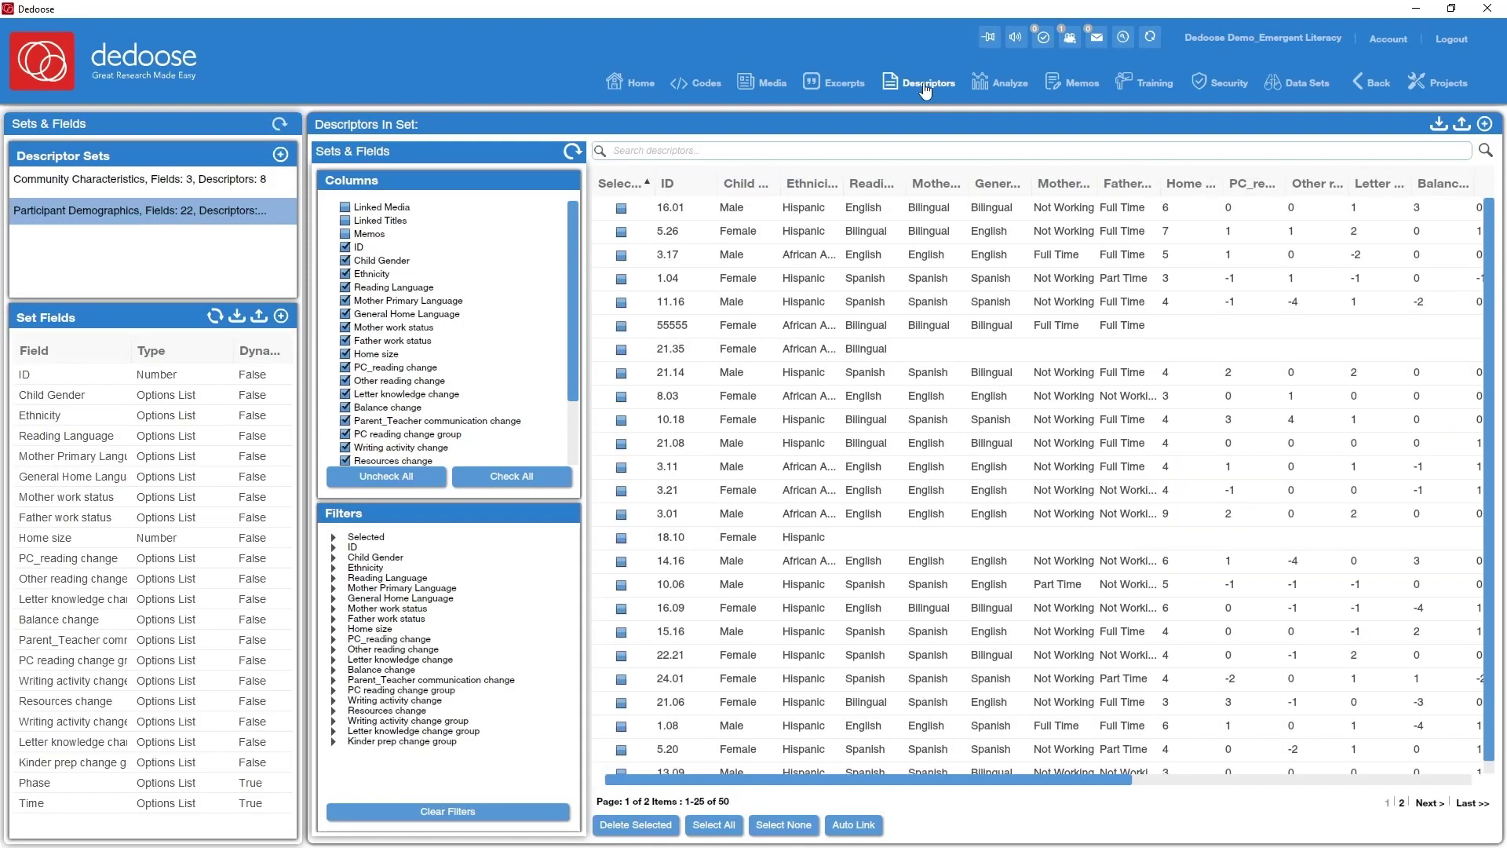
click(1485, 126)
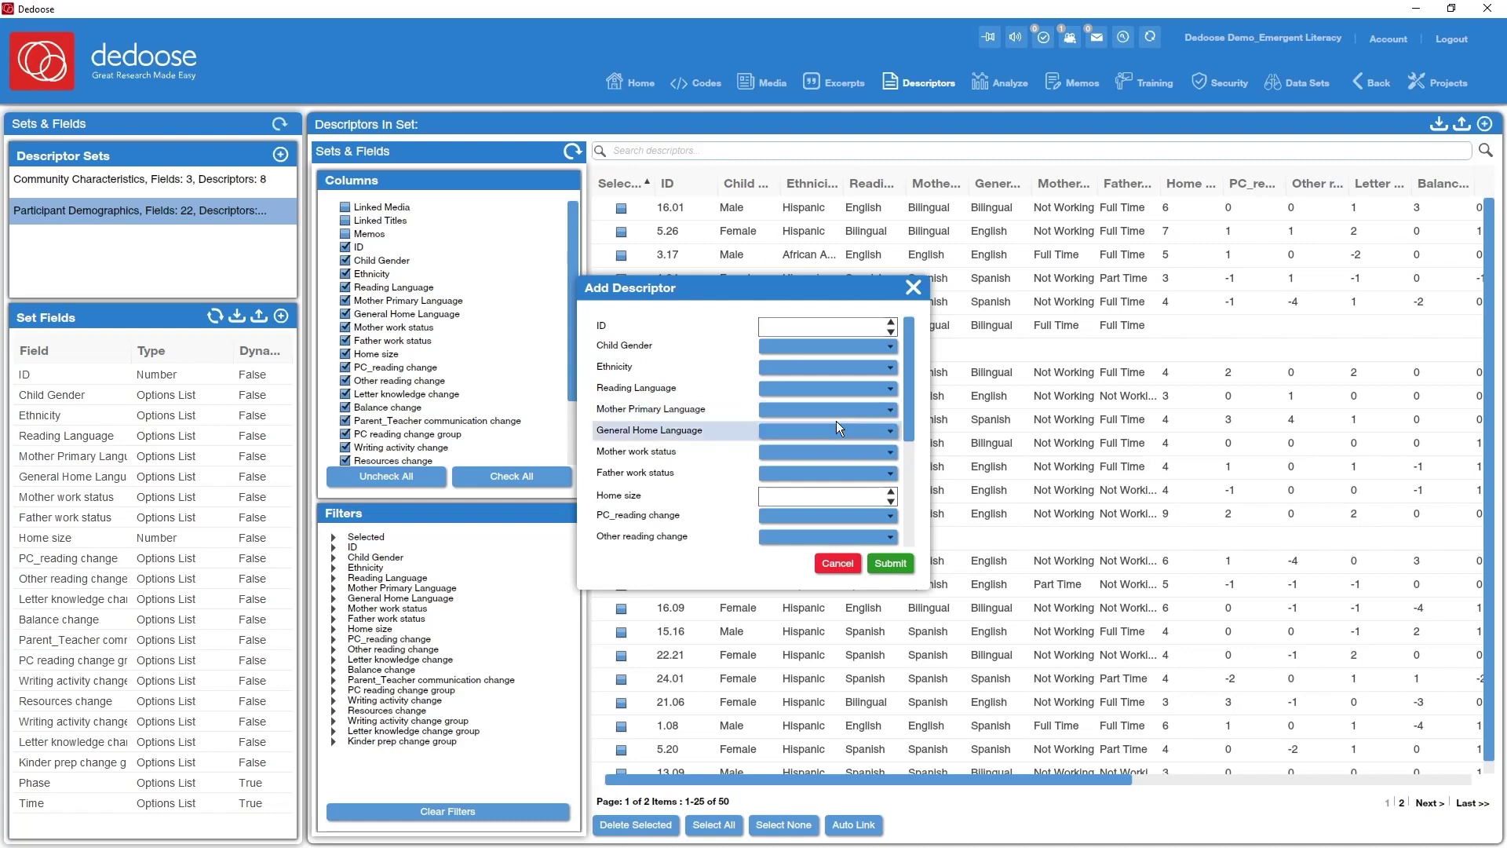
click(818, 332)
text(23)
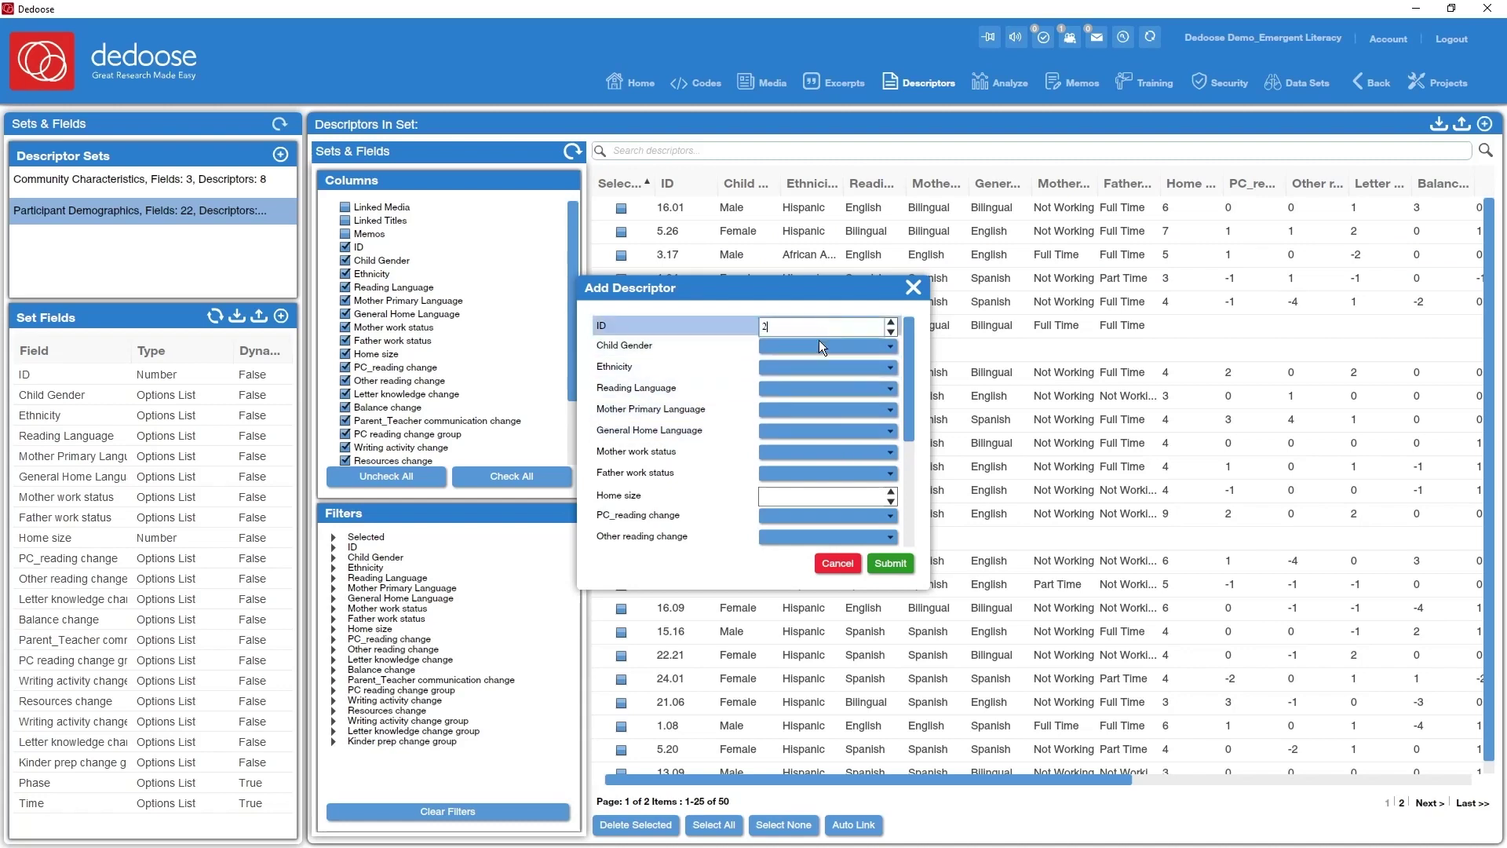
click(819, 351)
click(808, 378)
click(810, 366)
click(800, 384)
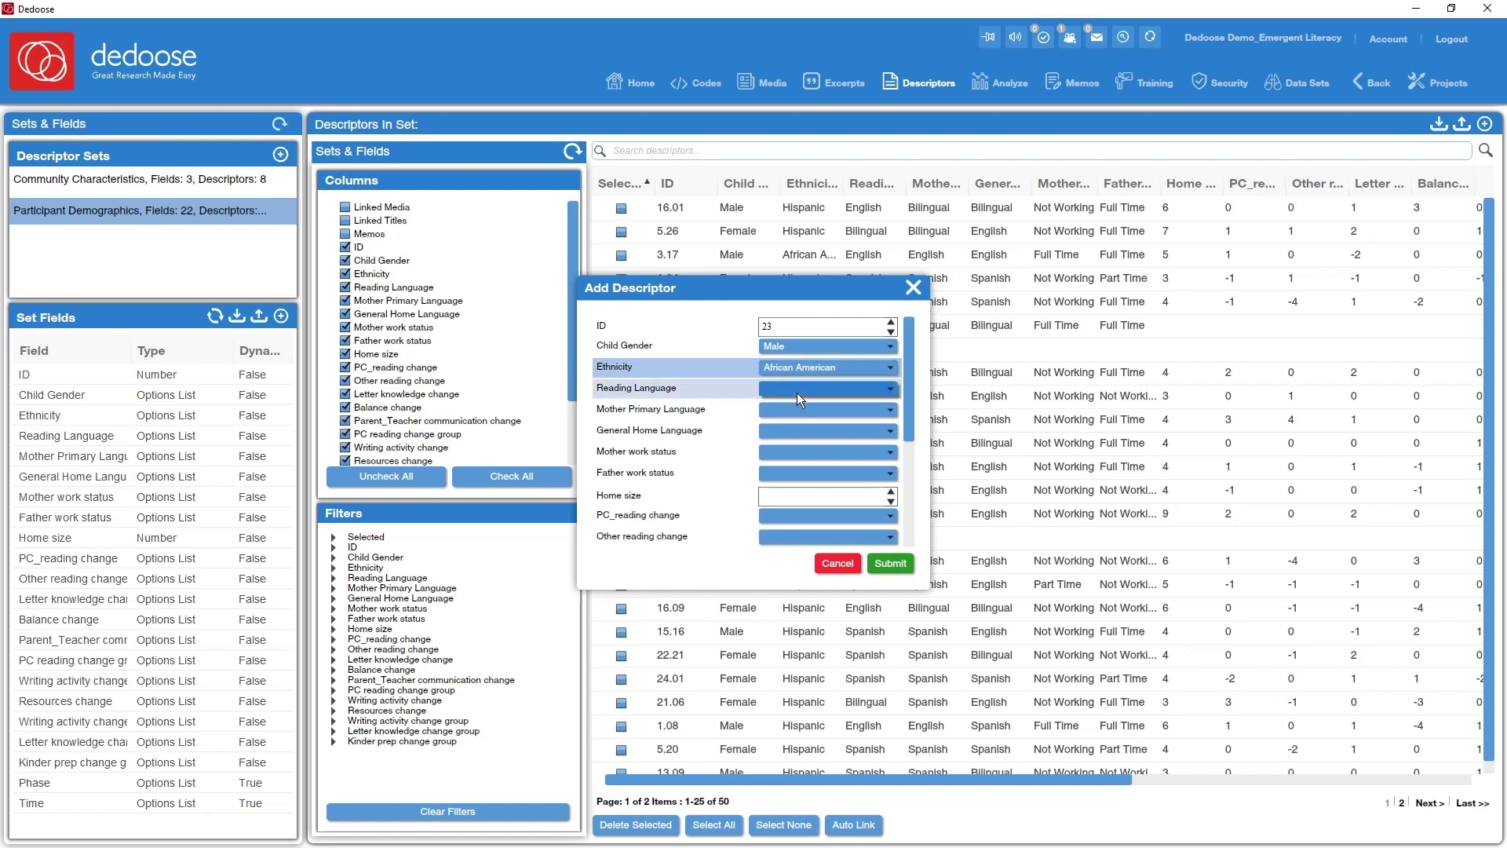
click(797, 408)
click(807, 438)
click(811, 473)
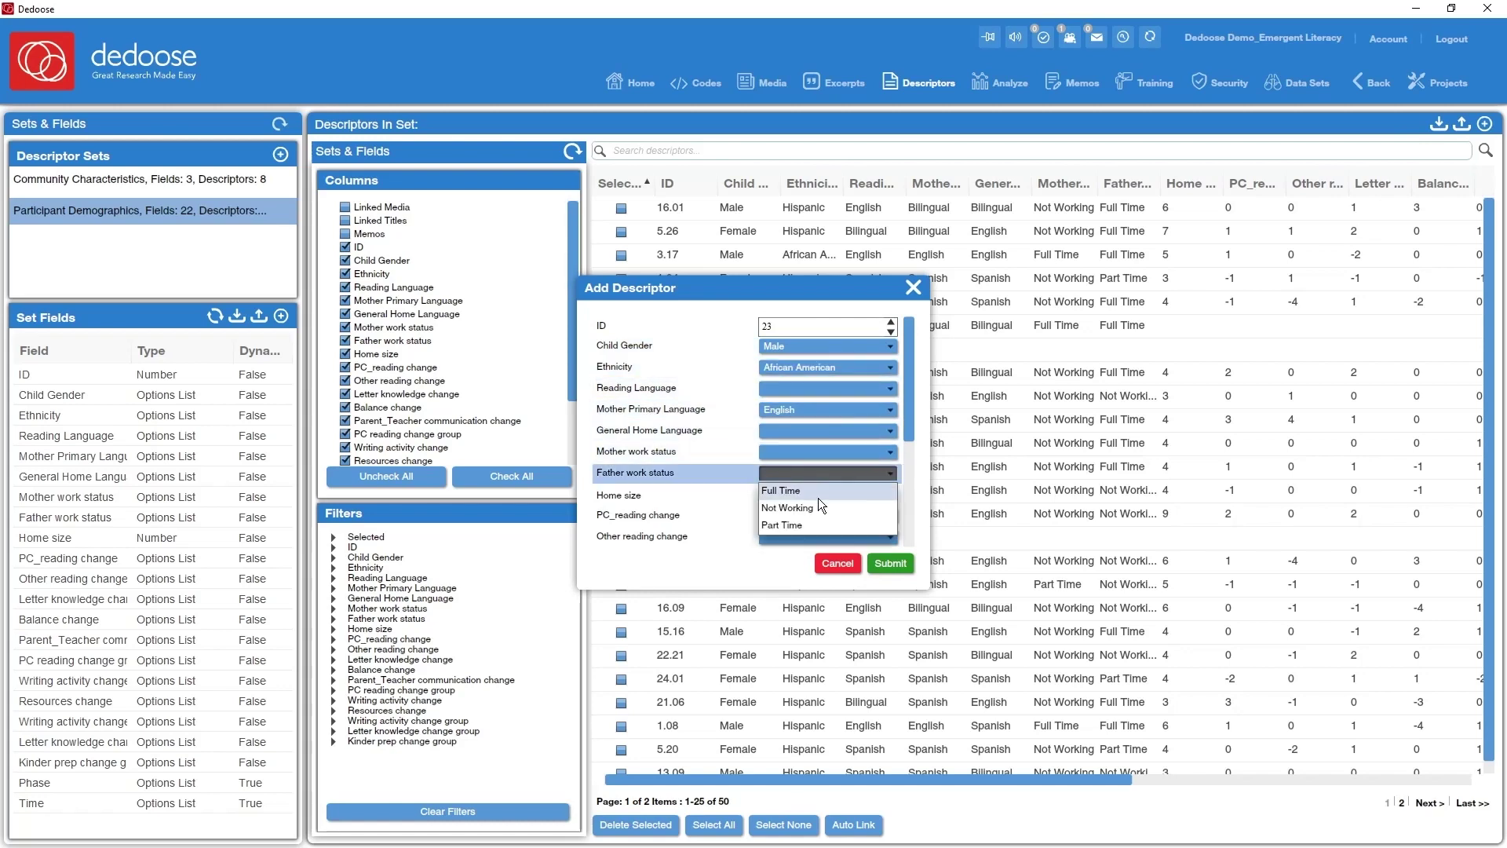
click(818, 497)
click(895, 562)
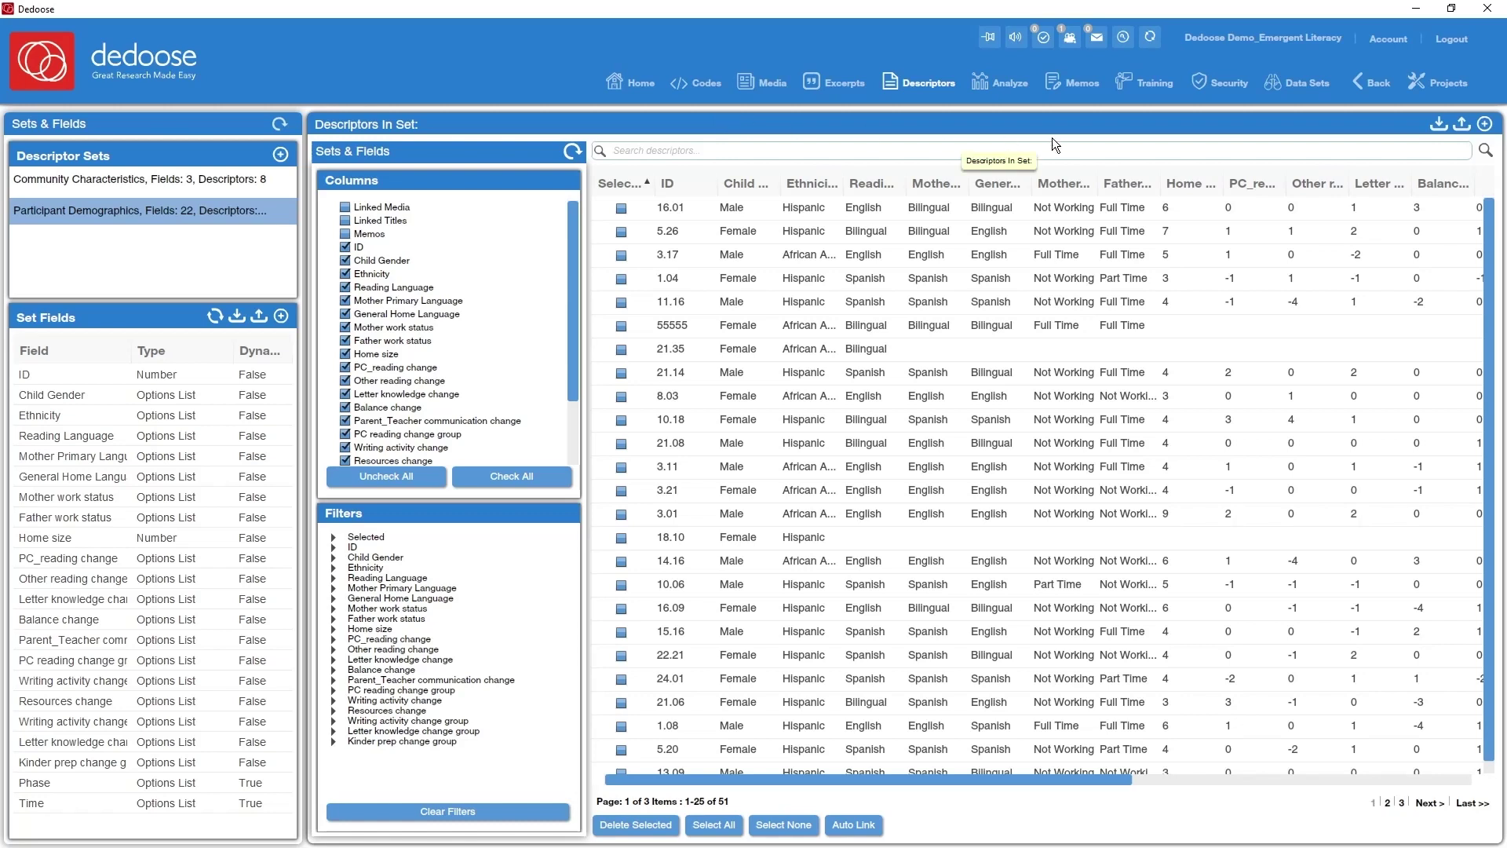
Step: Export the Participant Demographics descriptor data as an Excel 2007 (xlsx) workbook
click(1461, 126)
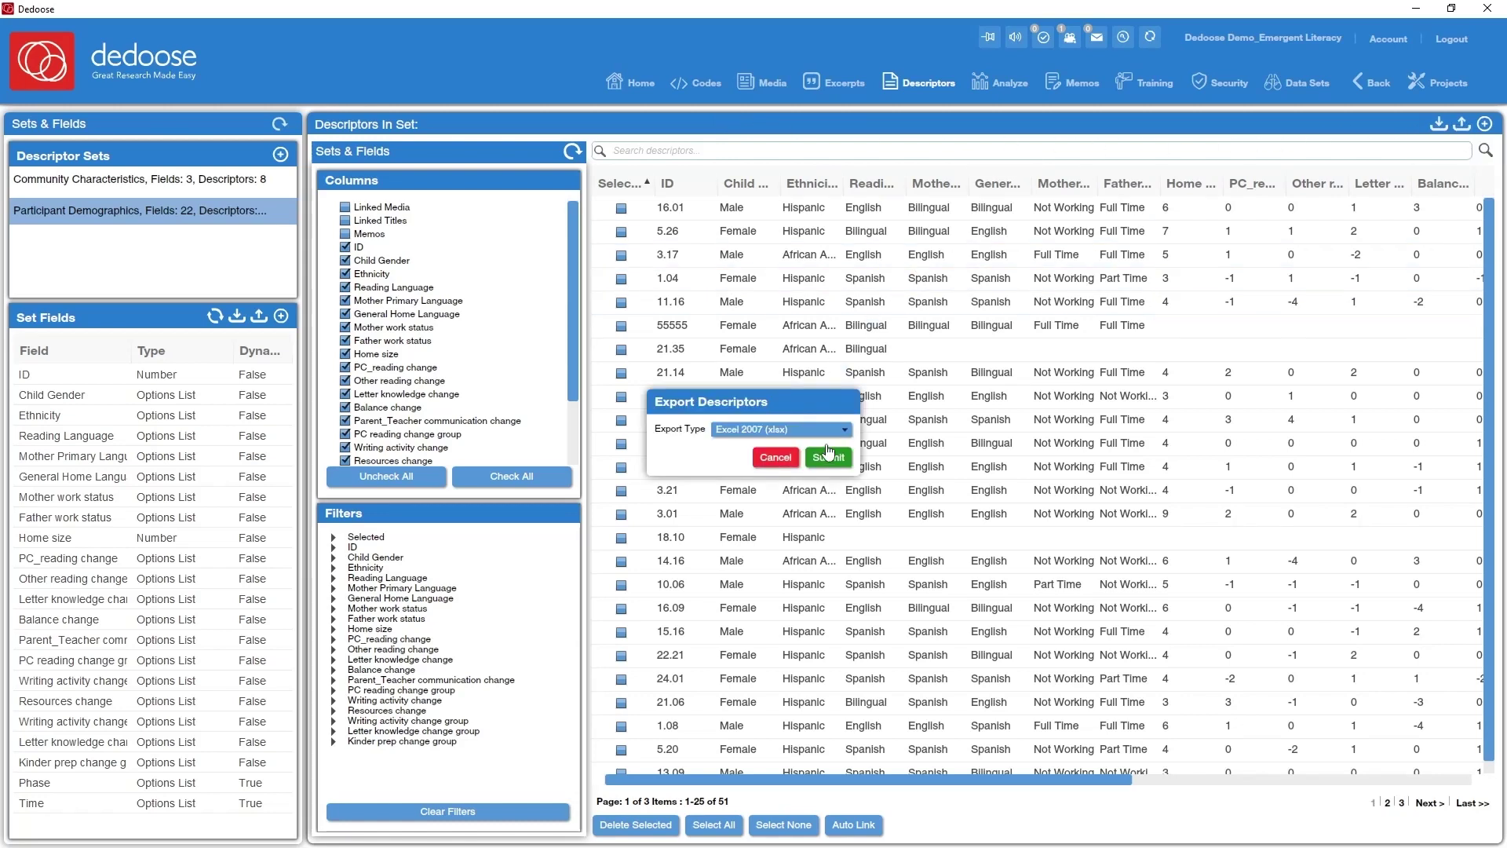
click(828, 455)
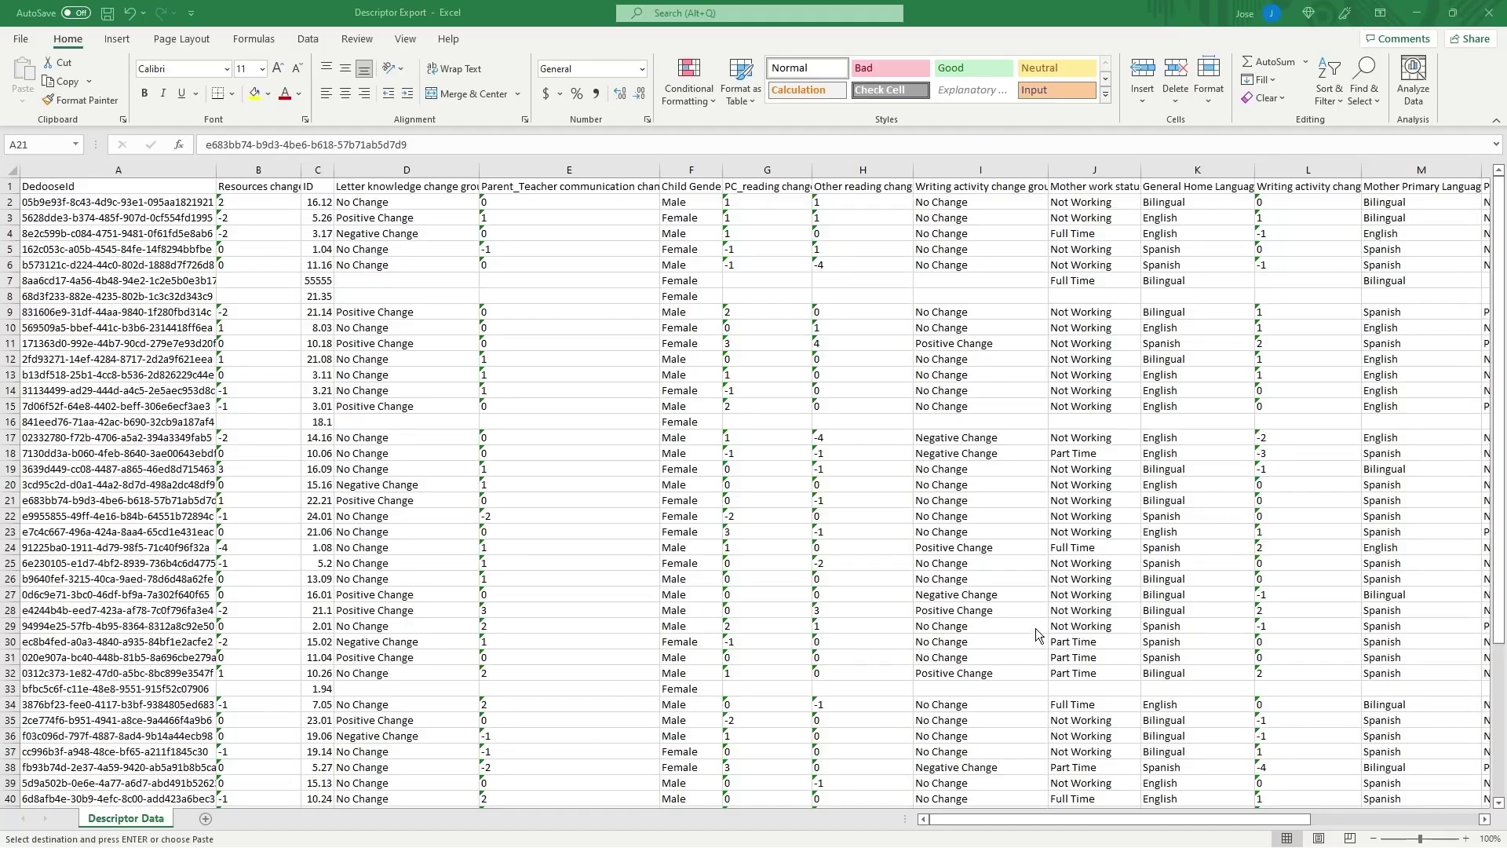
Step: Paste the eleven copied descriptor rows at B53 (rows 53–63) and save the Descriptor Export workbook
click(384, 232)
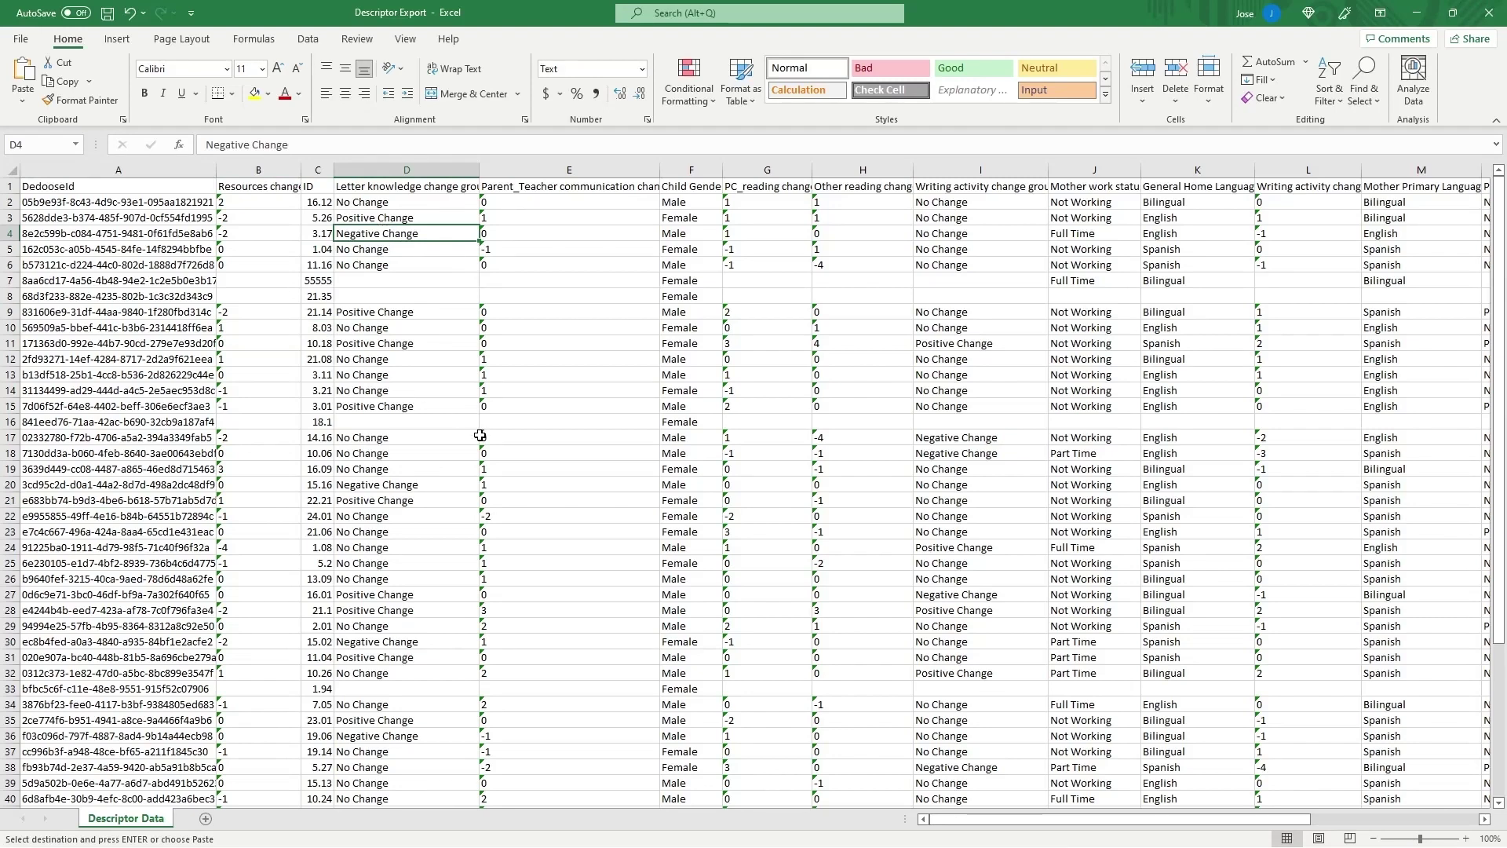
click(149, 170)
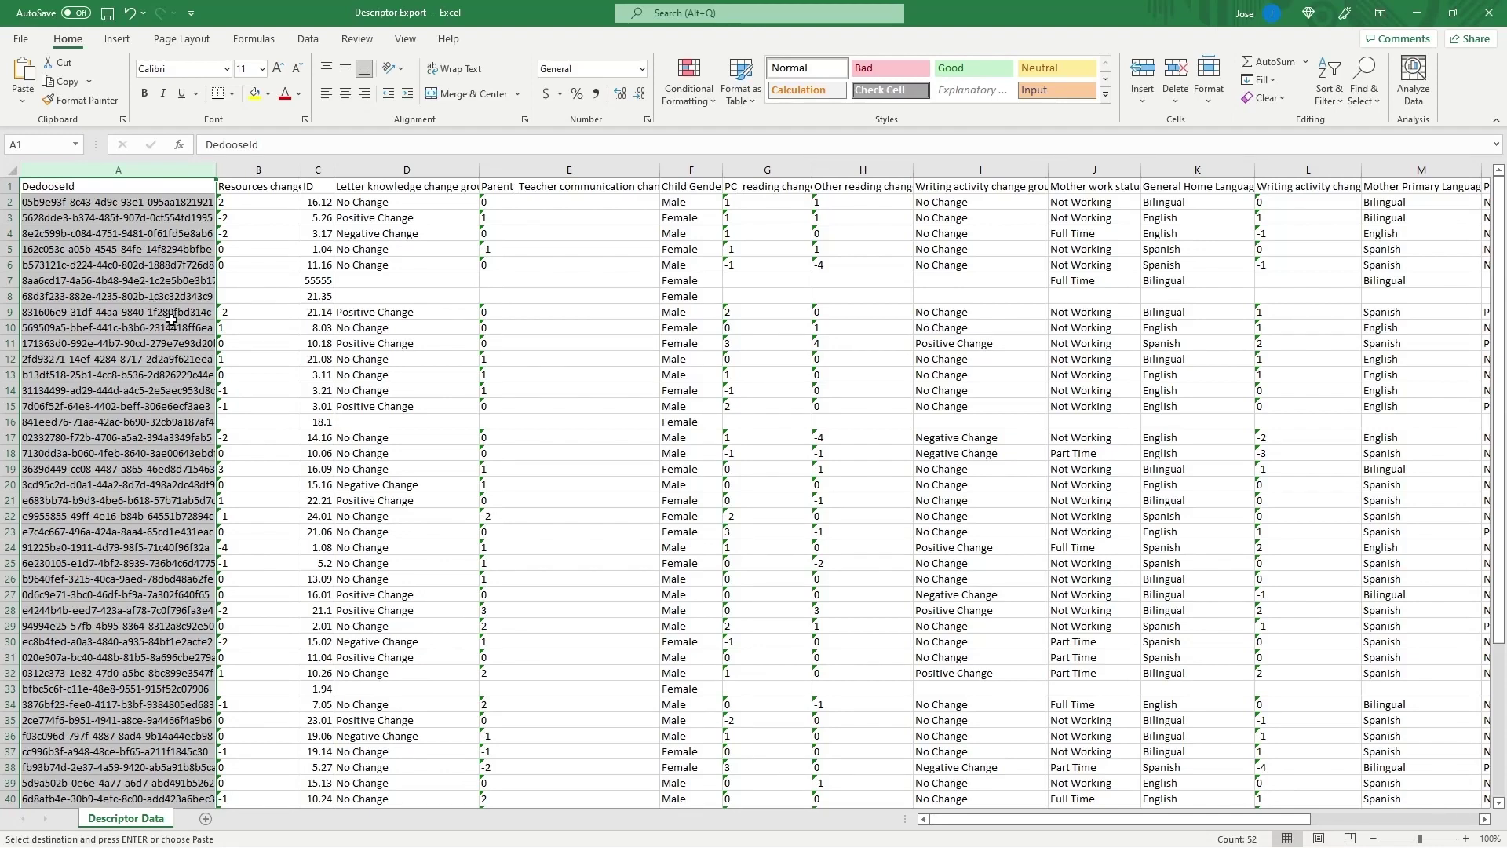
click(296, 469)
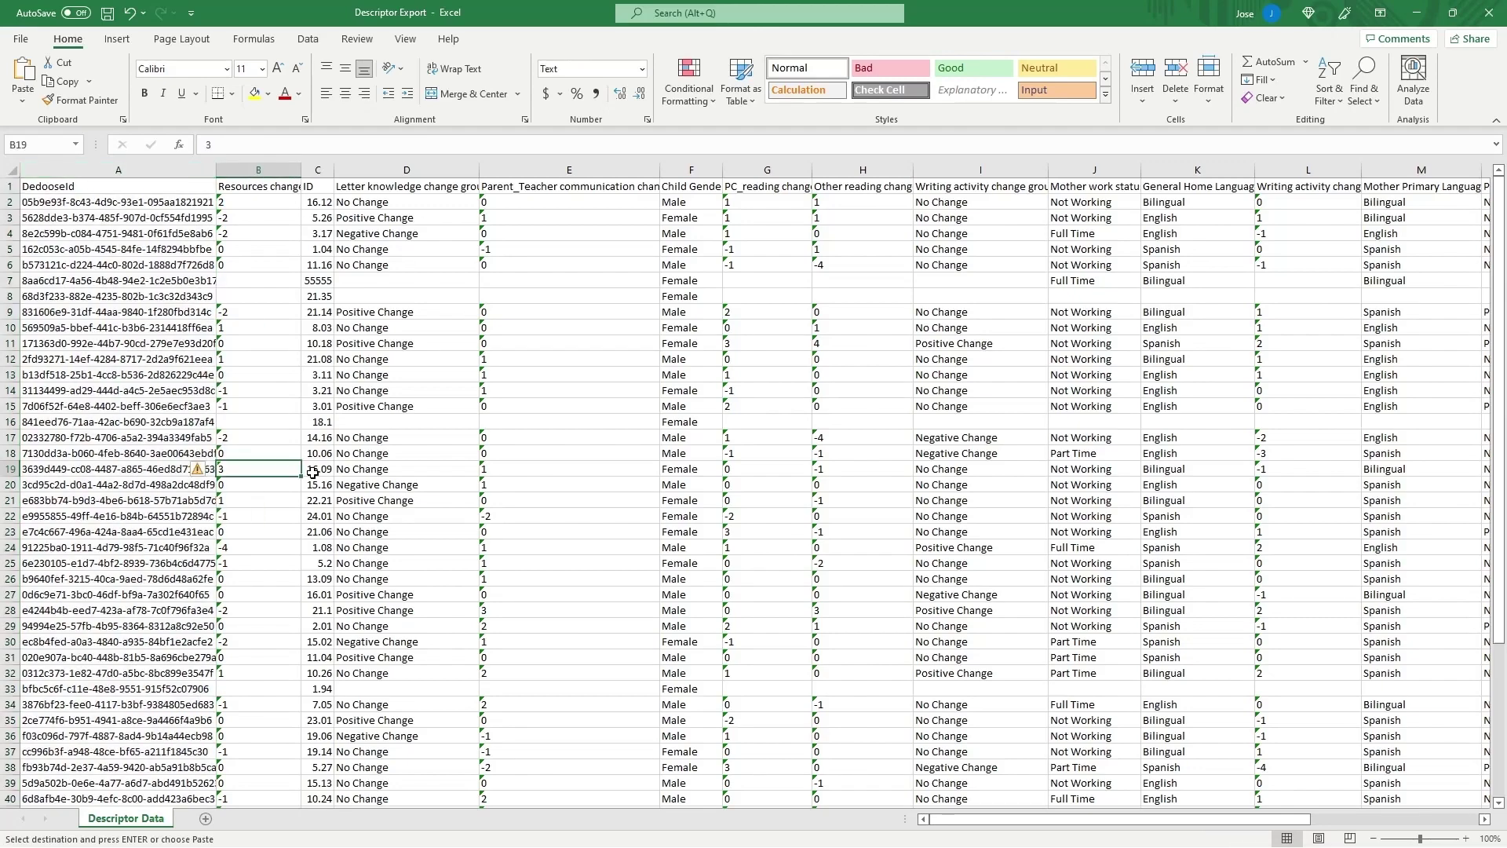
scroll(312, 473, down, 8)
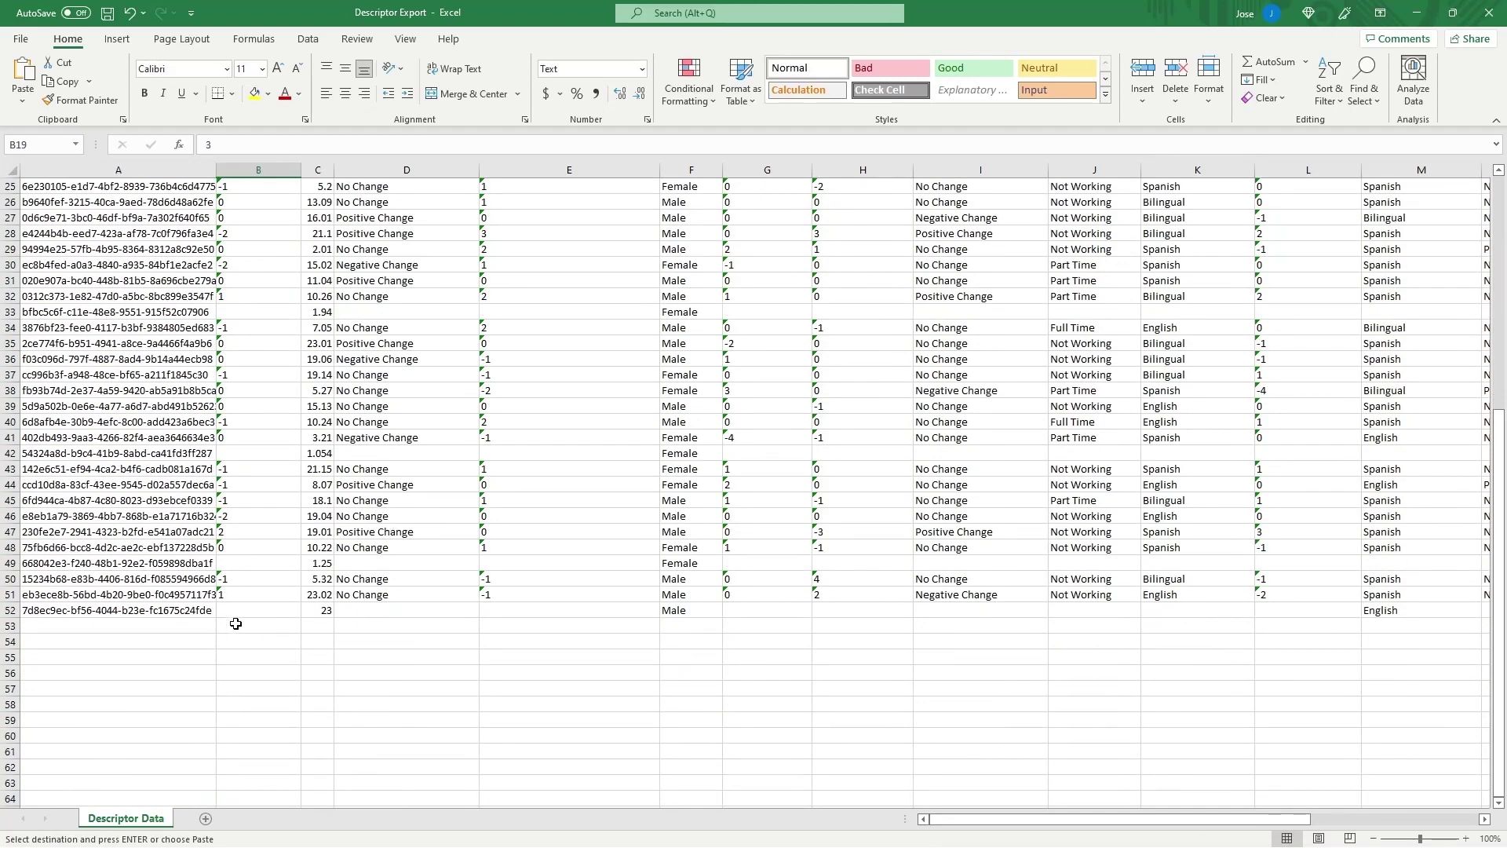
click(236, 623)
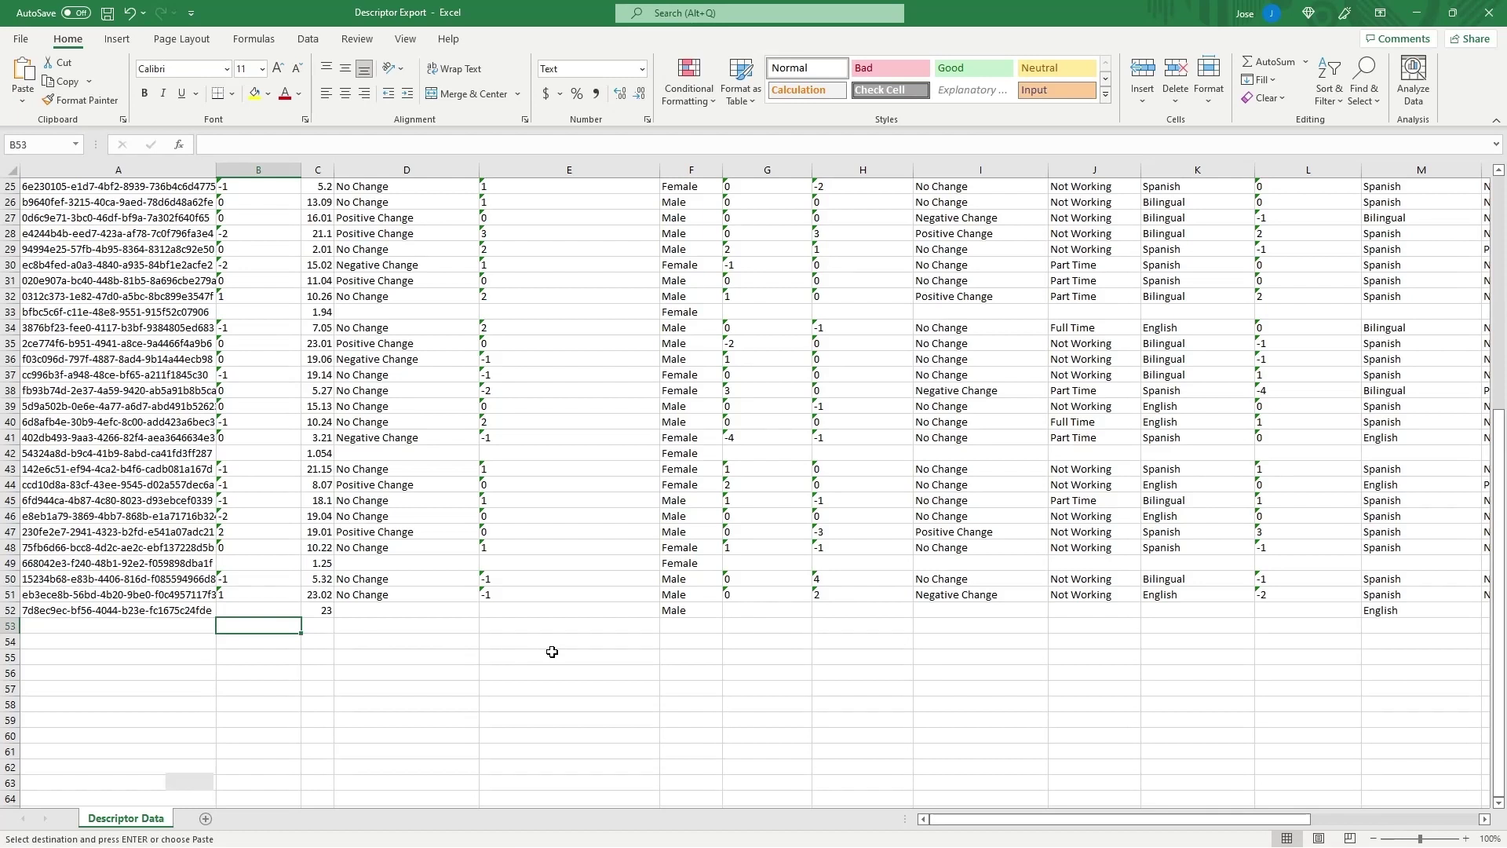
key(ctrl+v)
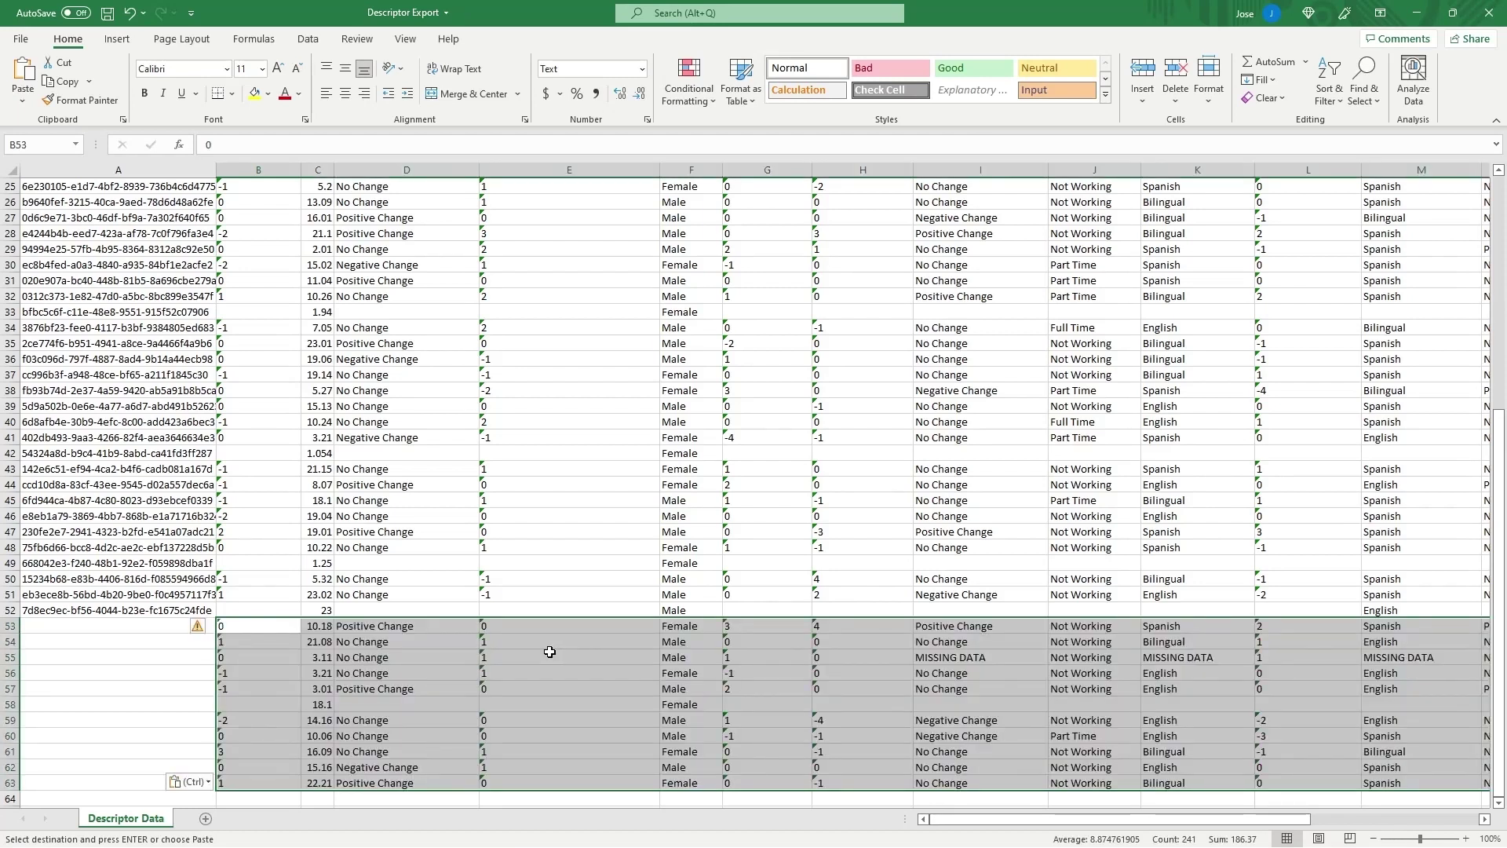
click(550, 654)
key(ctrl+s)
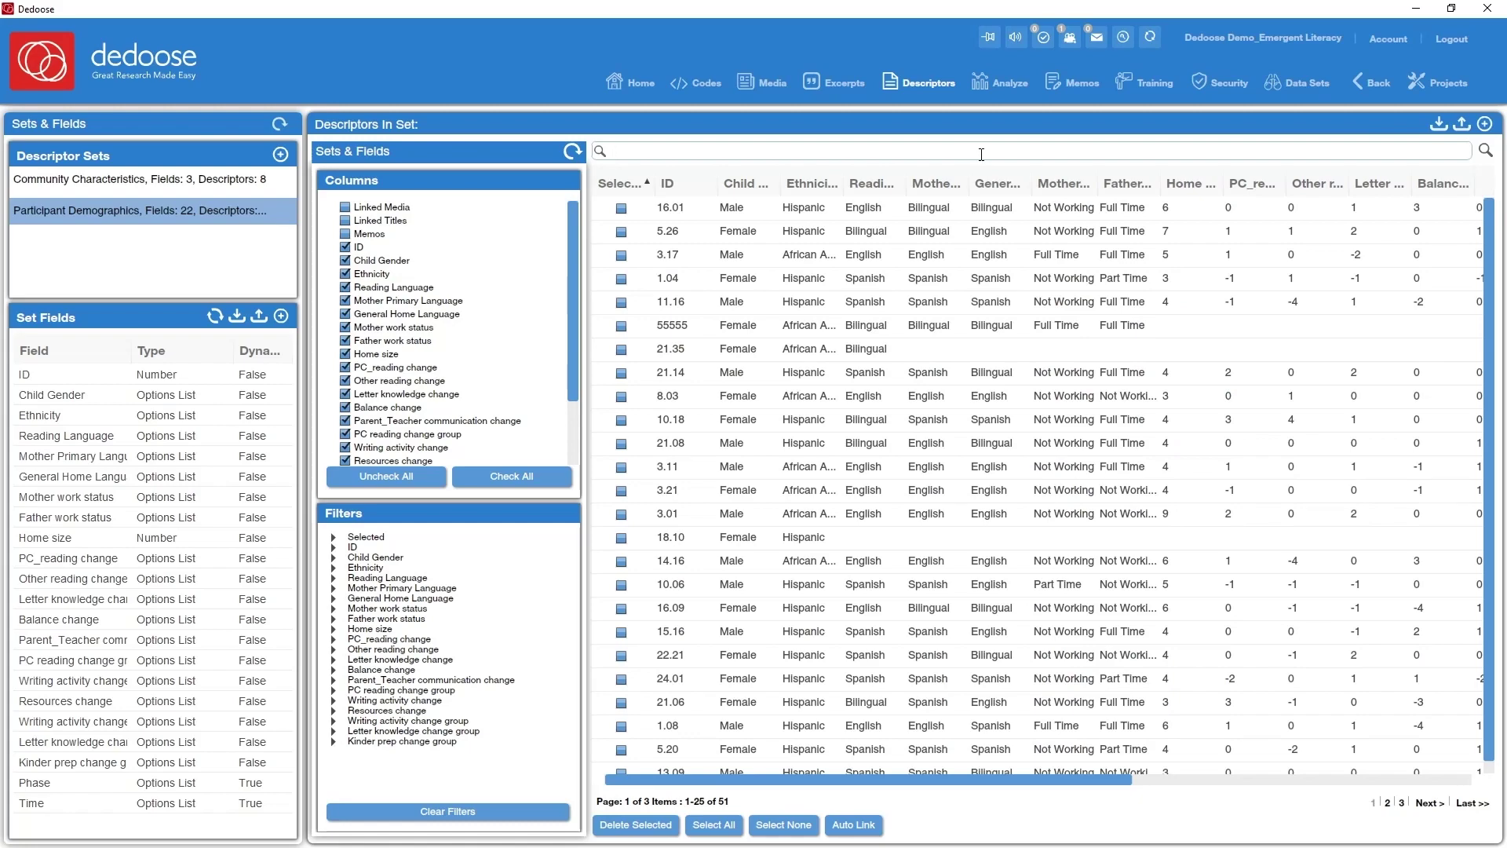
Step: Import the edited Descriptor Export workbook, confirming updates to existing descriptors, reaching 61 descriptors
click(1436, 124)
double_click(581, 229)
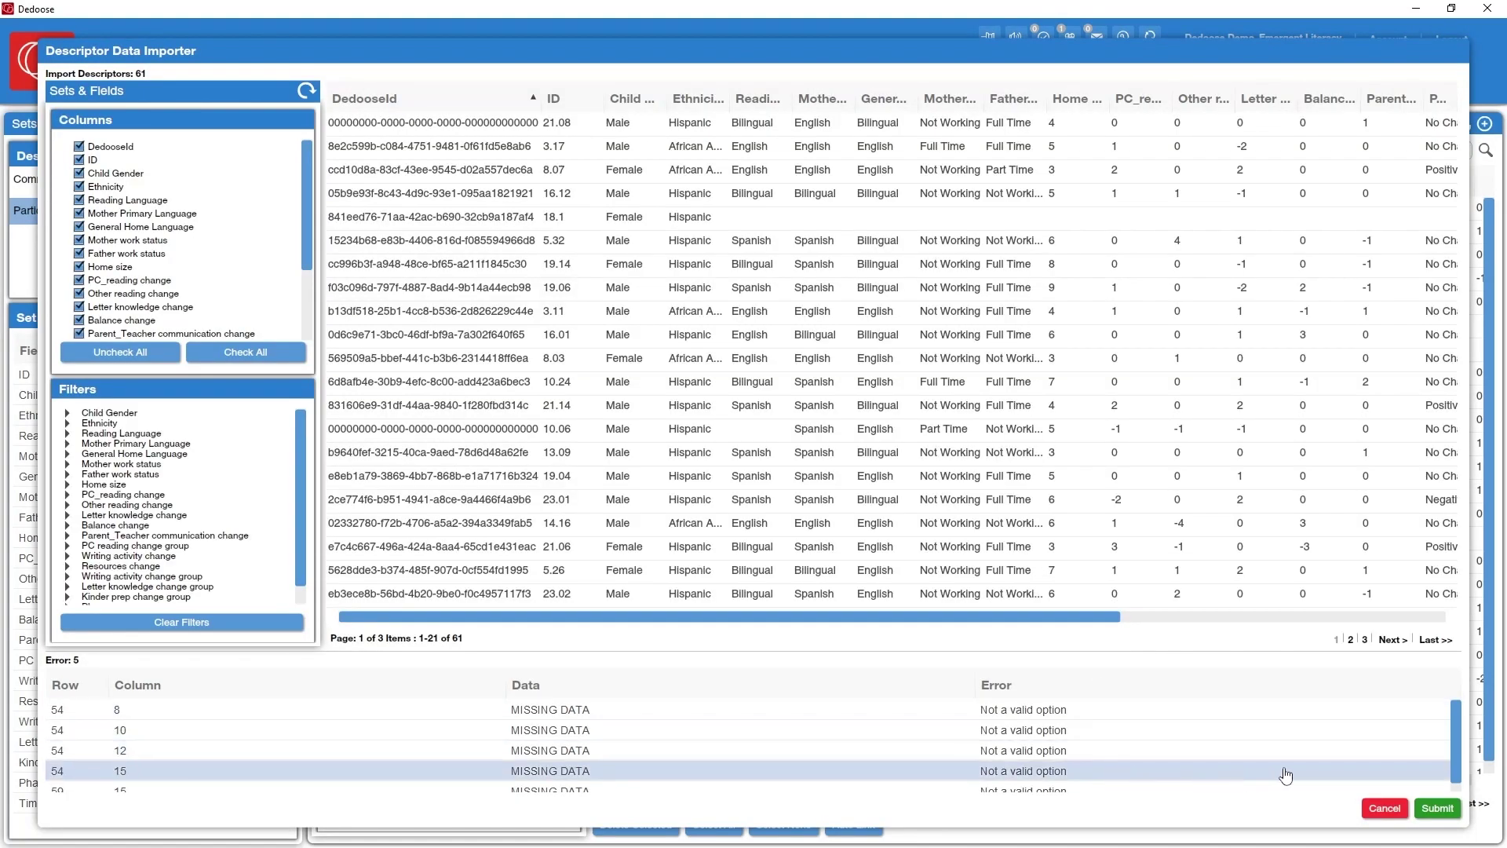
click(1435, 809)
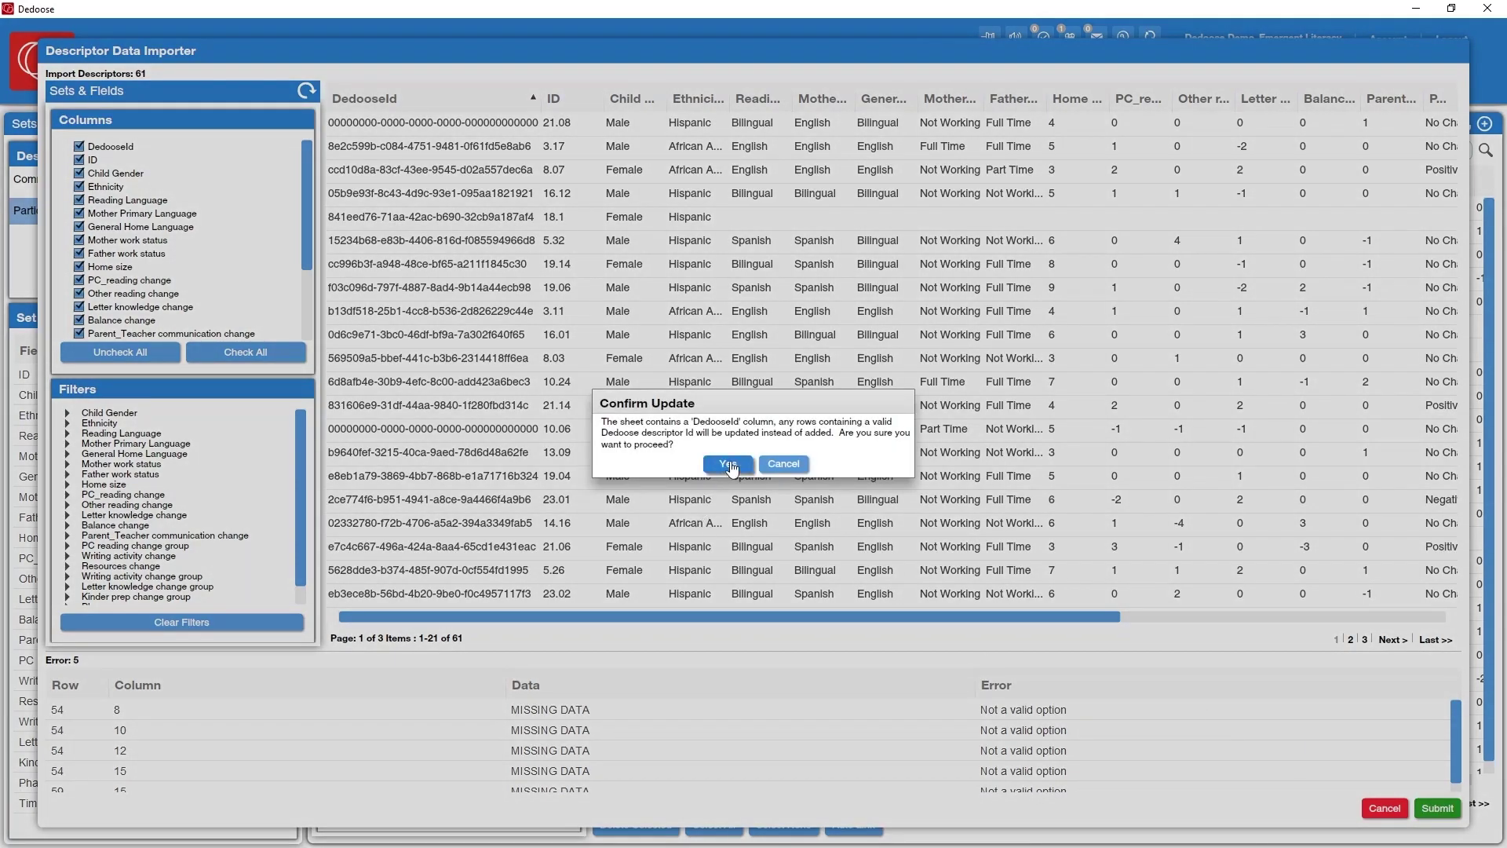
click(729, 466)
click(729, 463)
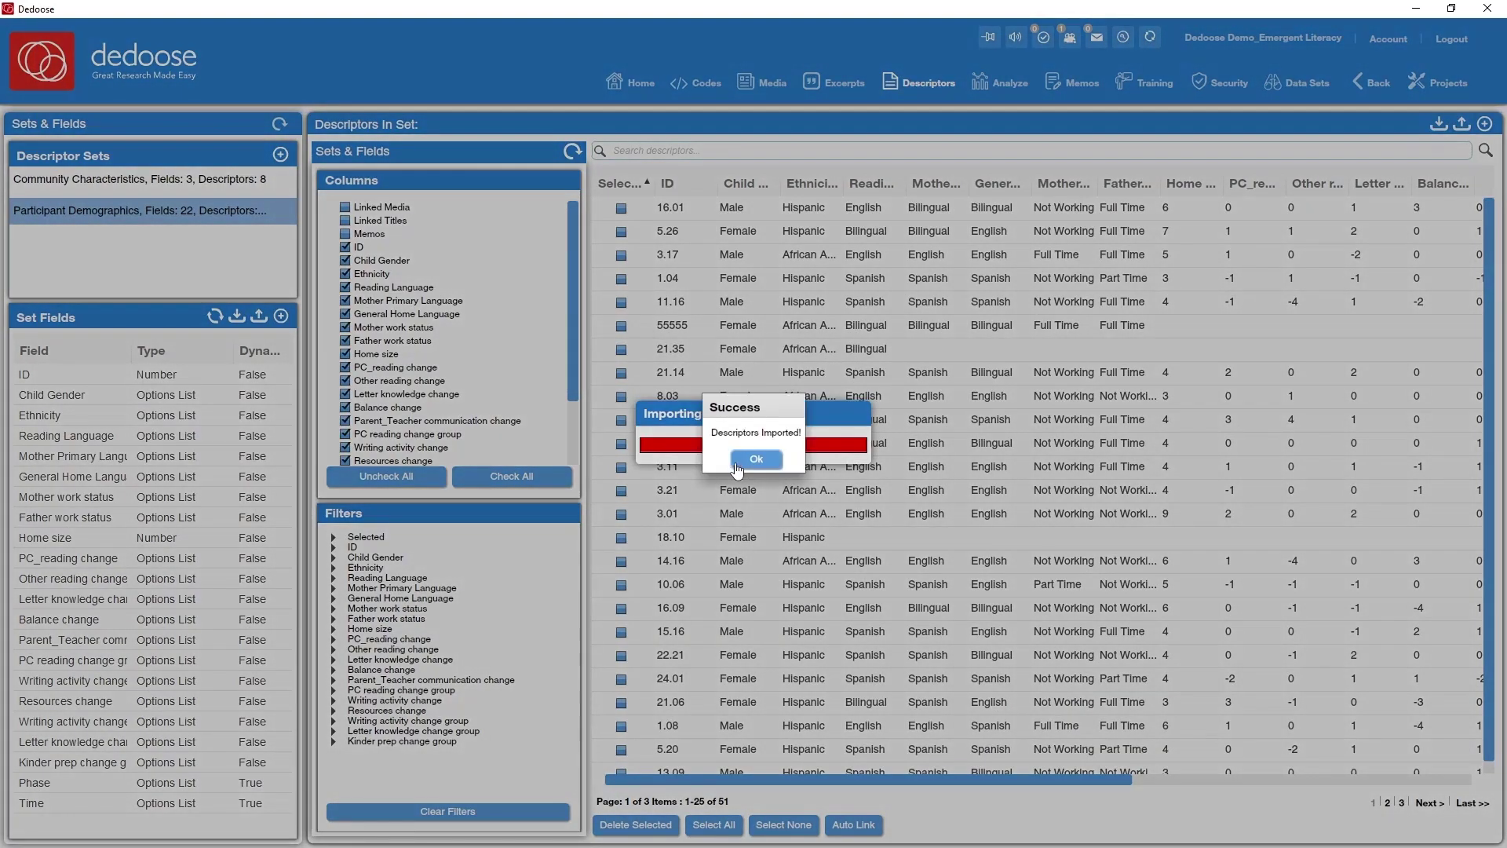
click(758, 463)
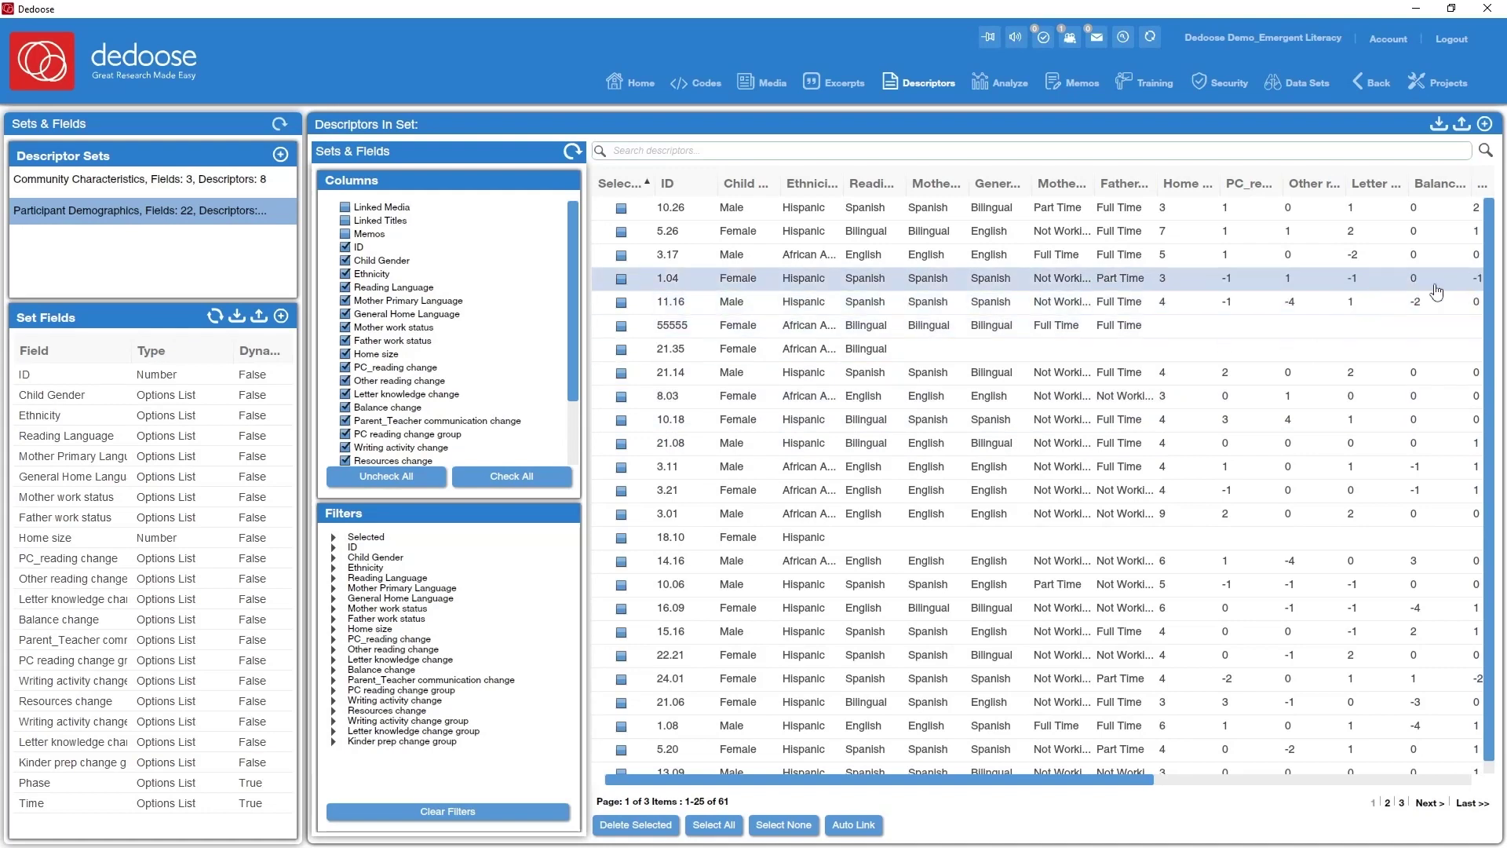
Step: Jump to the last descriptor page, showing items 51–61 including ID 23 and 10.18
click(1472, 802)
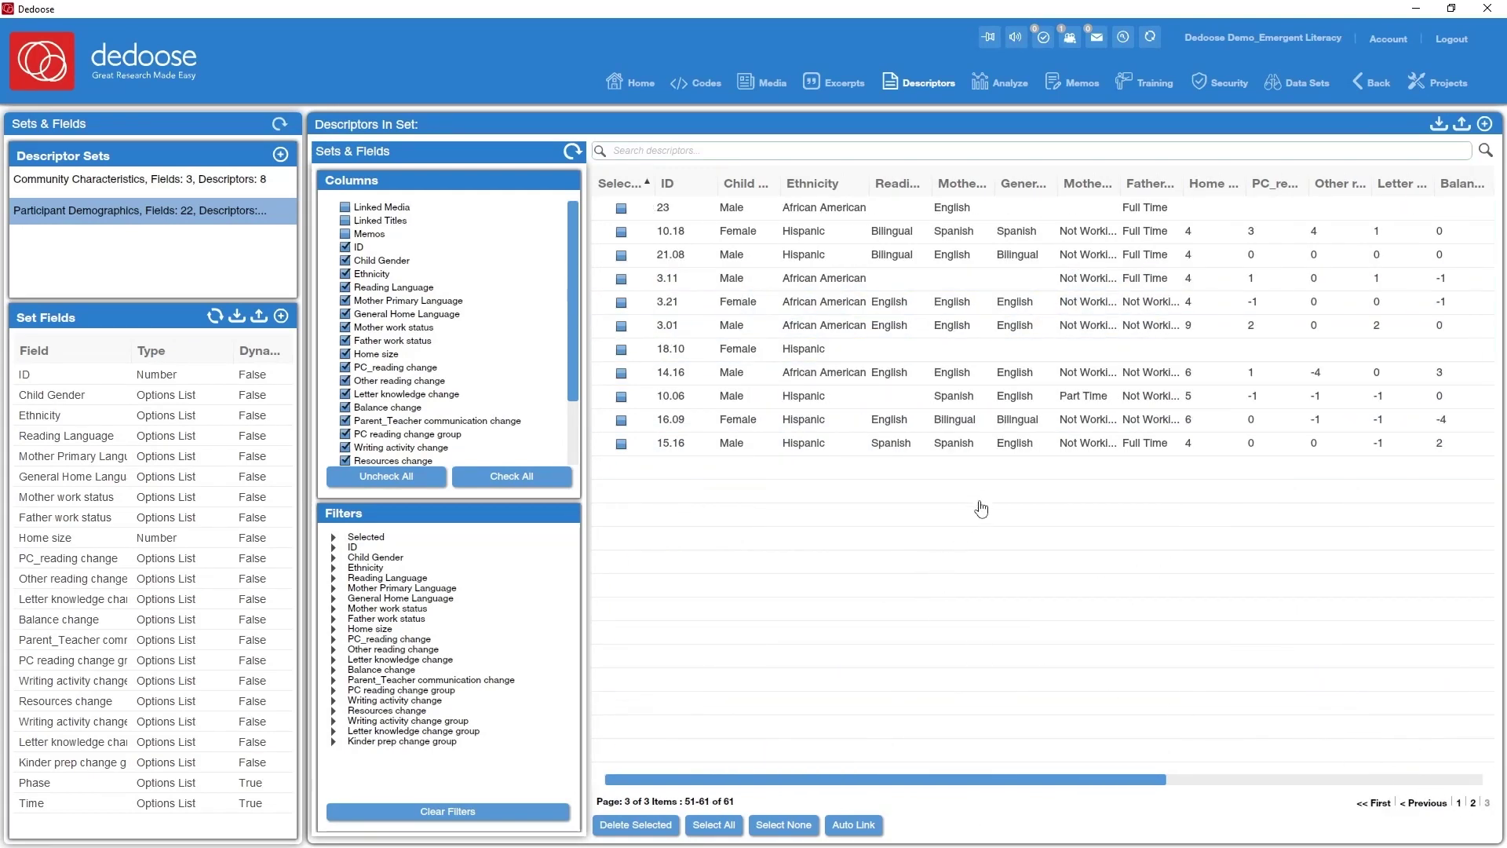